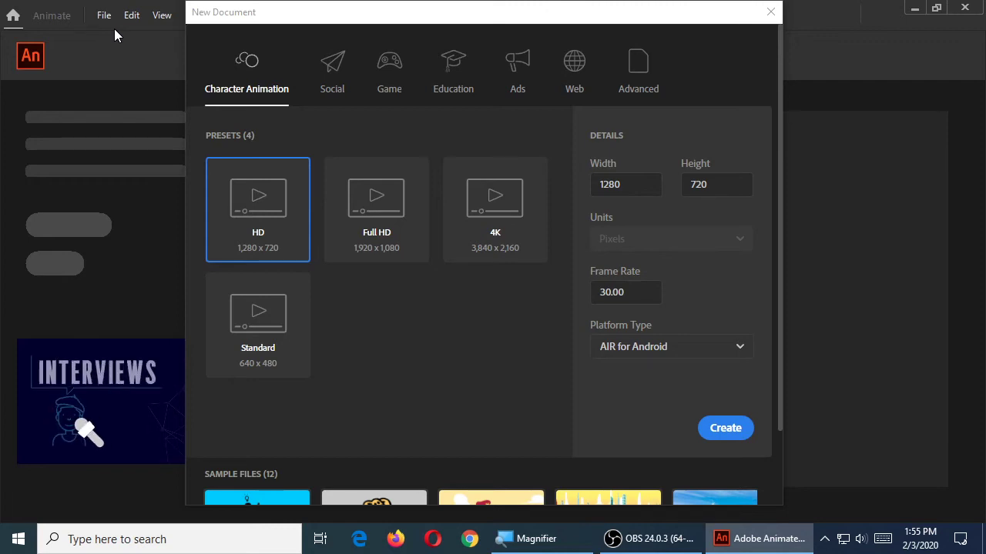
- Create a new HTML5 Canvas document from the Advanced platforms, 550 by 400 pixels at 24 fps
key("super+plus")
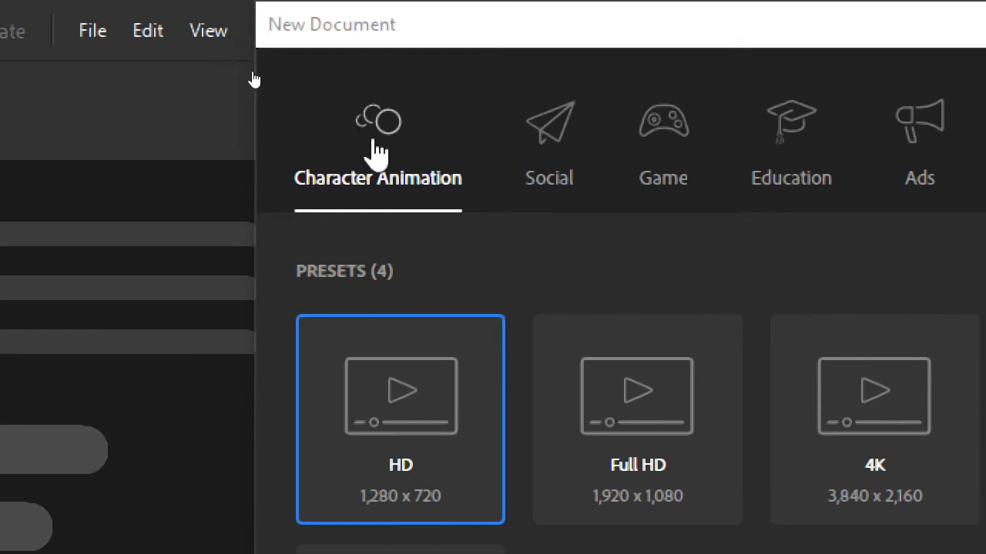
left_click(543, 146)
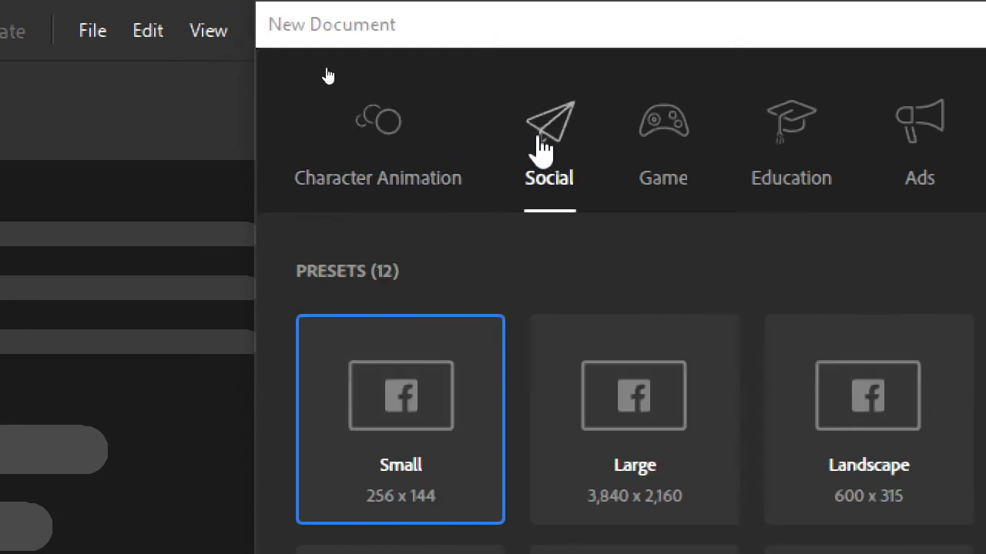
left_click(655, 165)
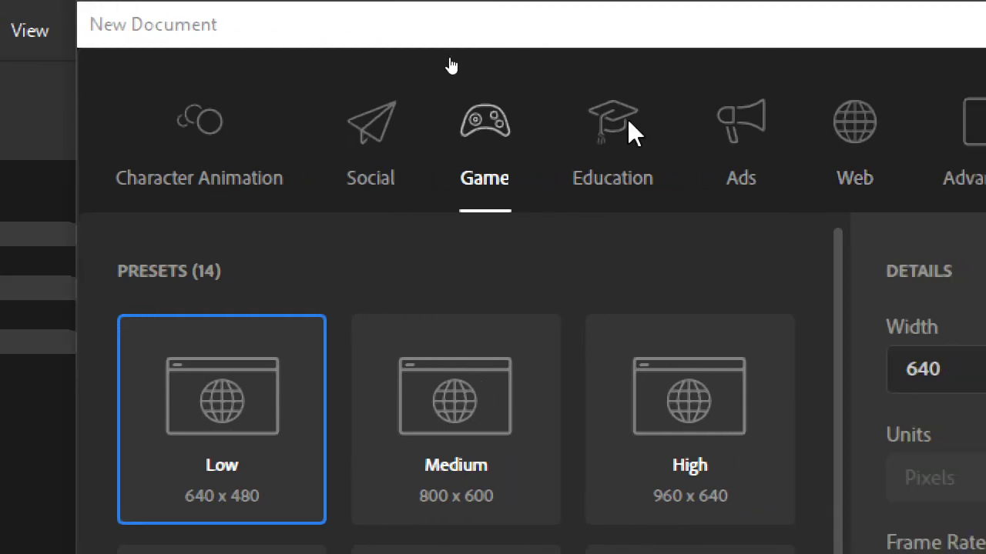
left_click(198, 127)
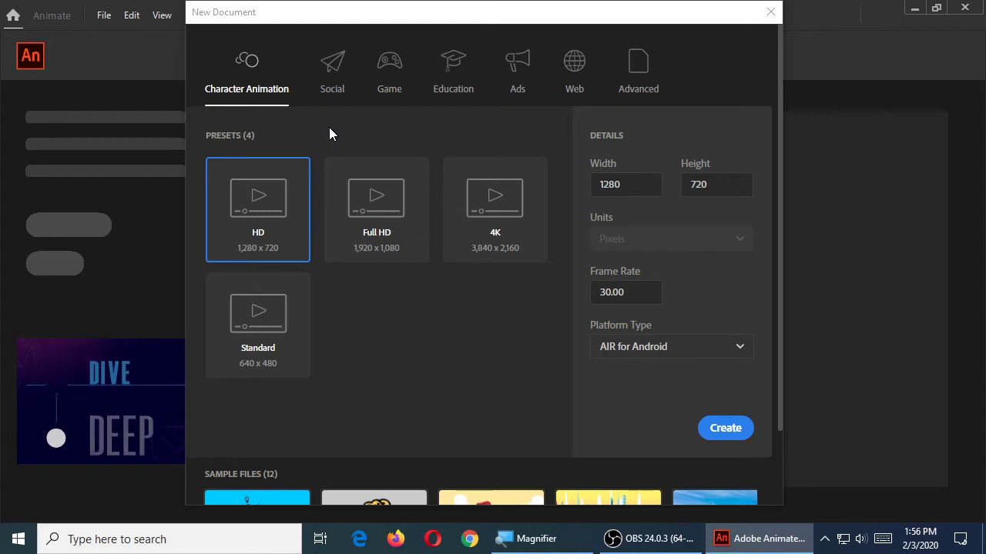
left_click(638, 84)
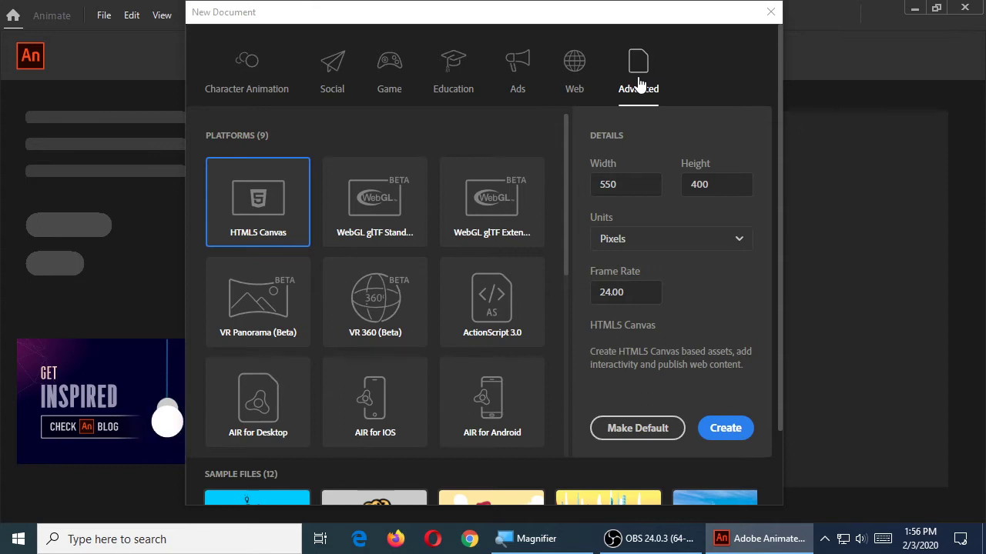
left_click(723, 428)
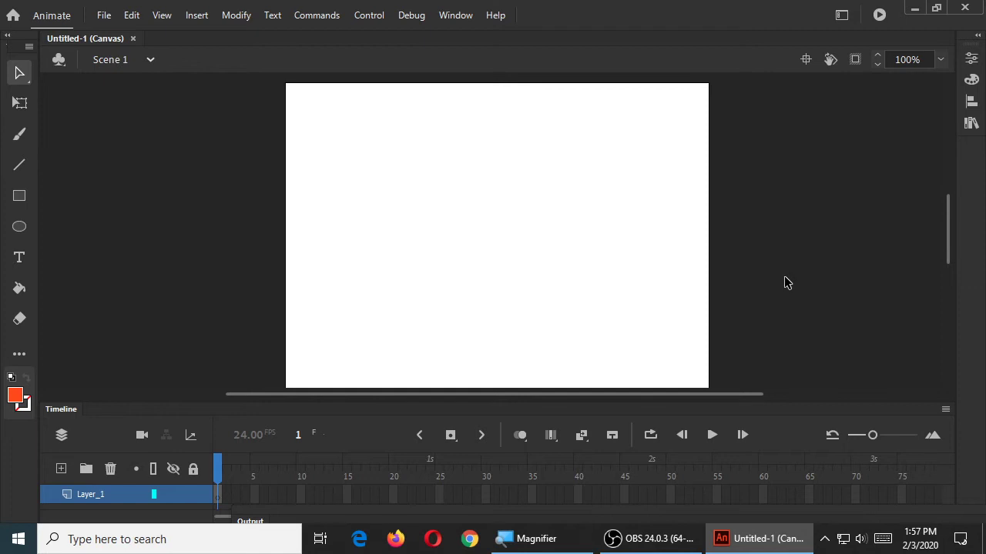
left_click(106, 15)
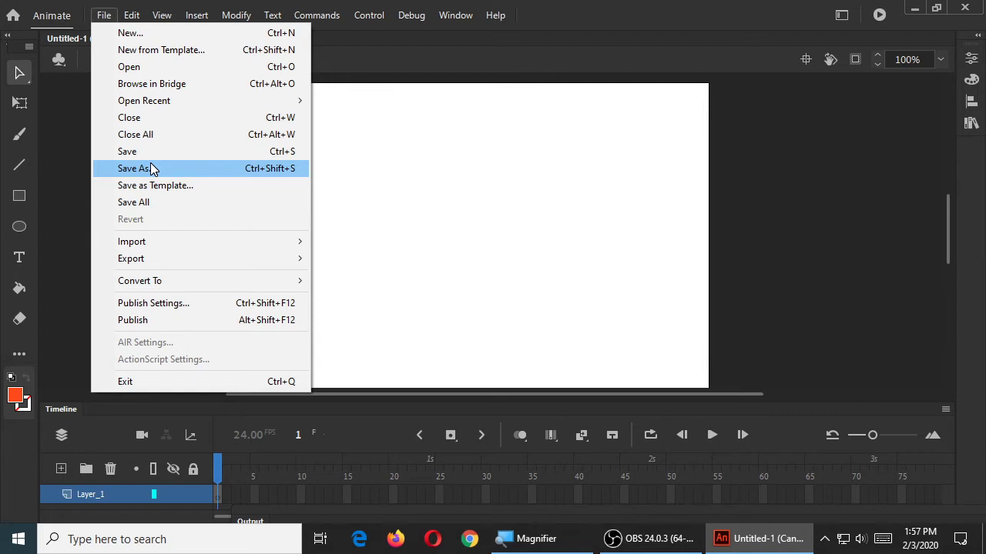
left_click(821, 545)
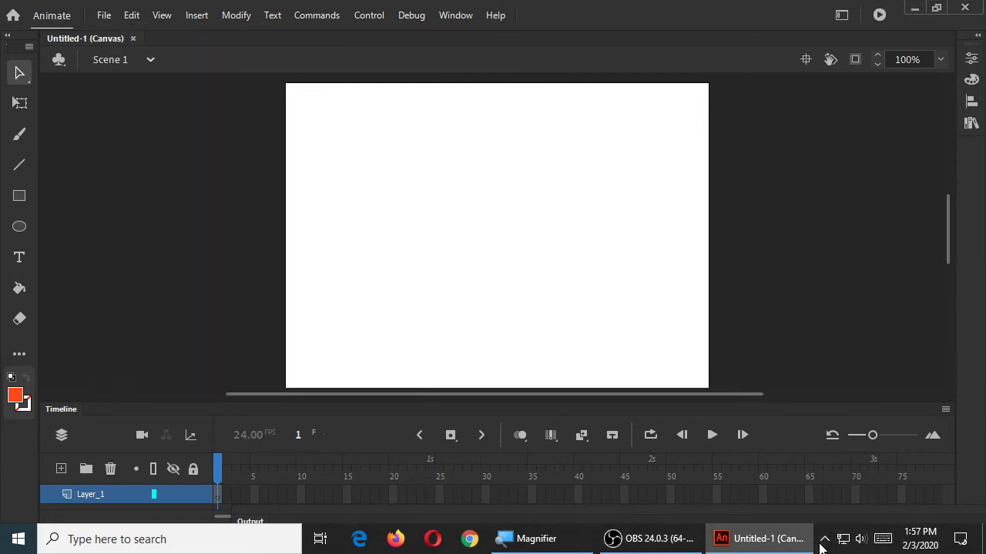
left_click(823, 542)
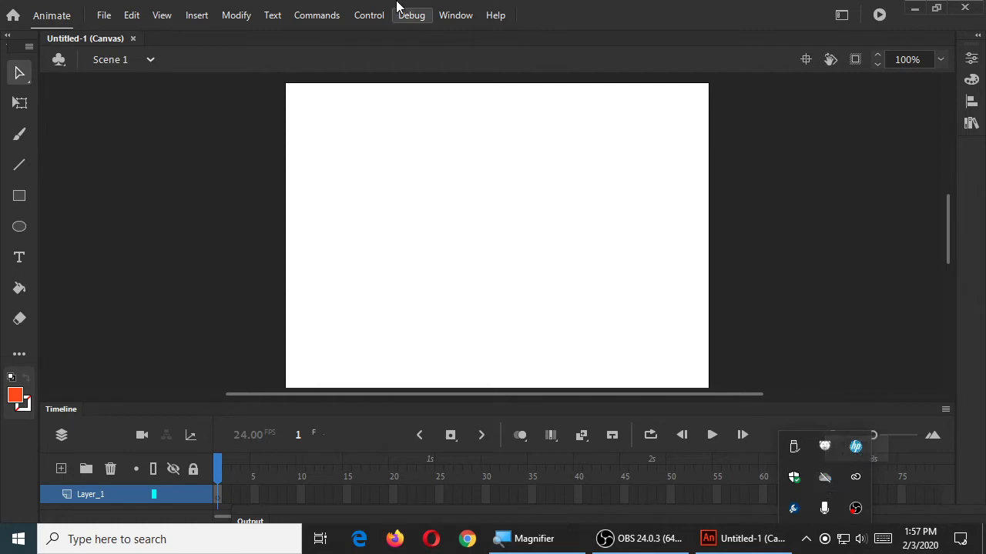
- Start saving the document under a new name and create a folder called Day 1 on the Desktop
left_click(94, 19)
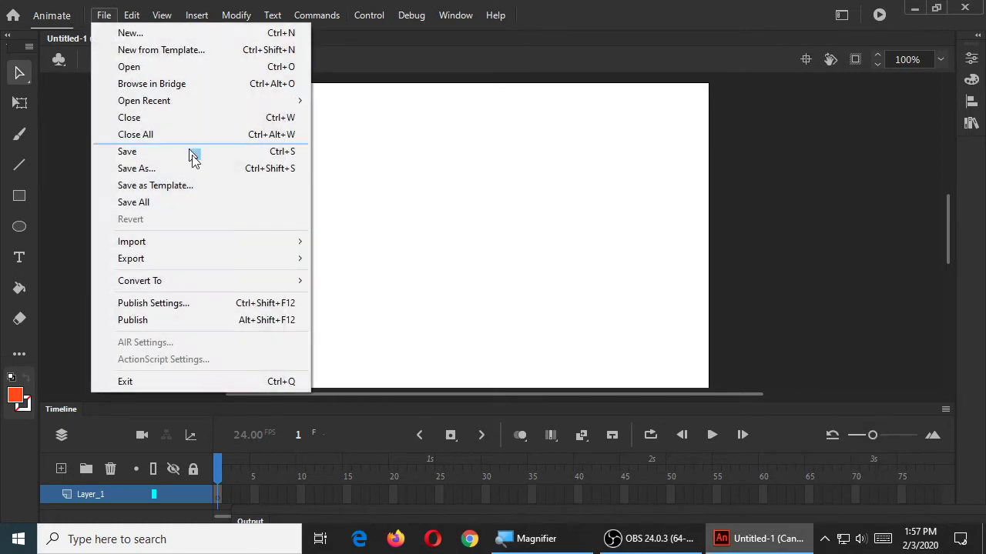
left_click(206, 172)
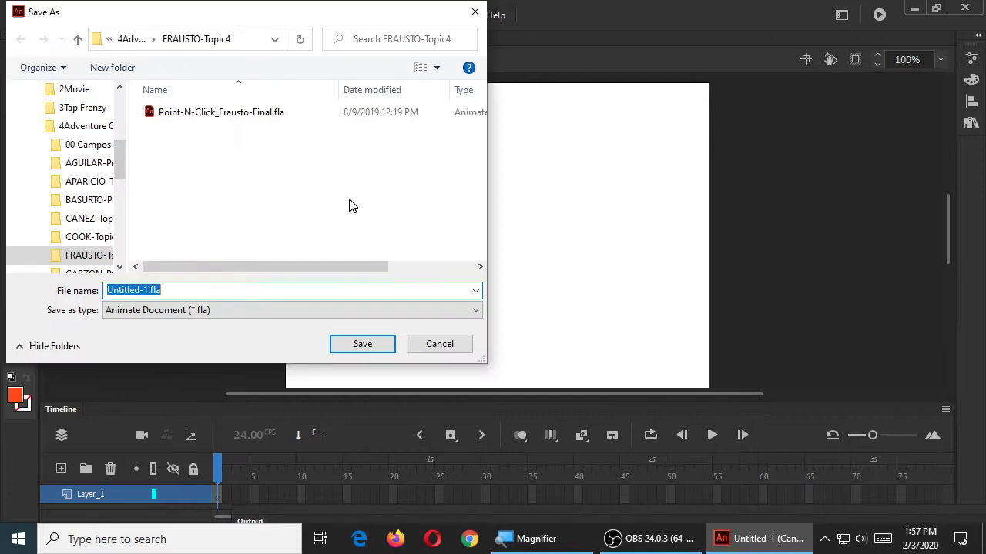
scroll(70, 177, "up", 10)
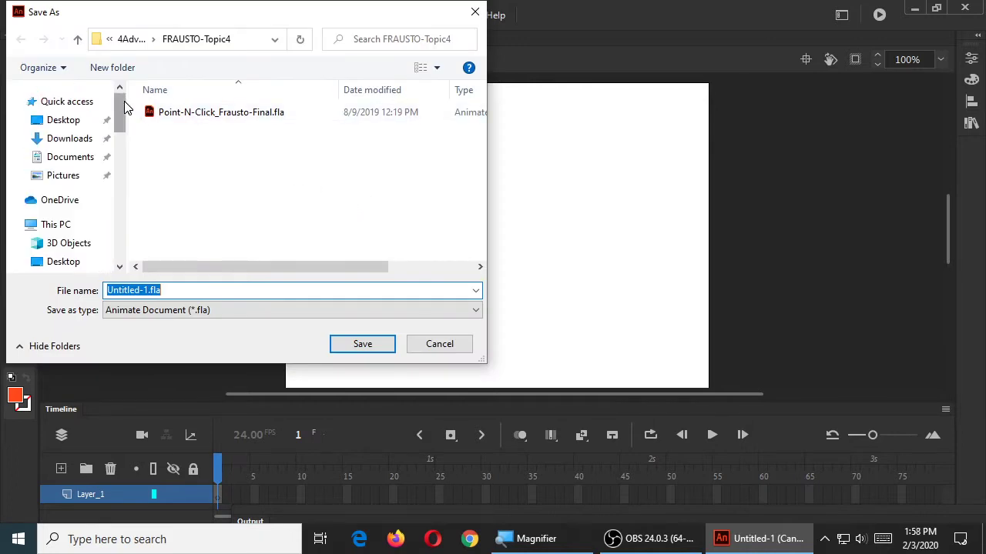
left_click(40, 121)
left_click(123, 70)
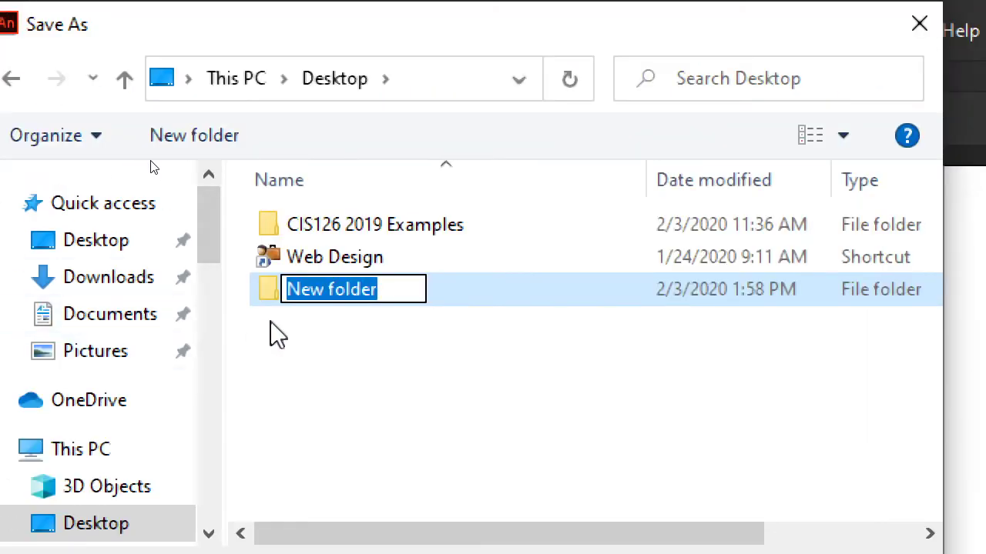
type("Day 1")
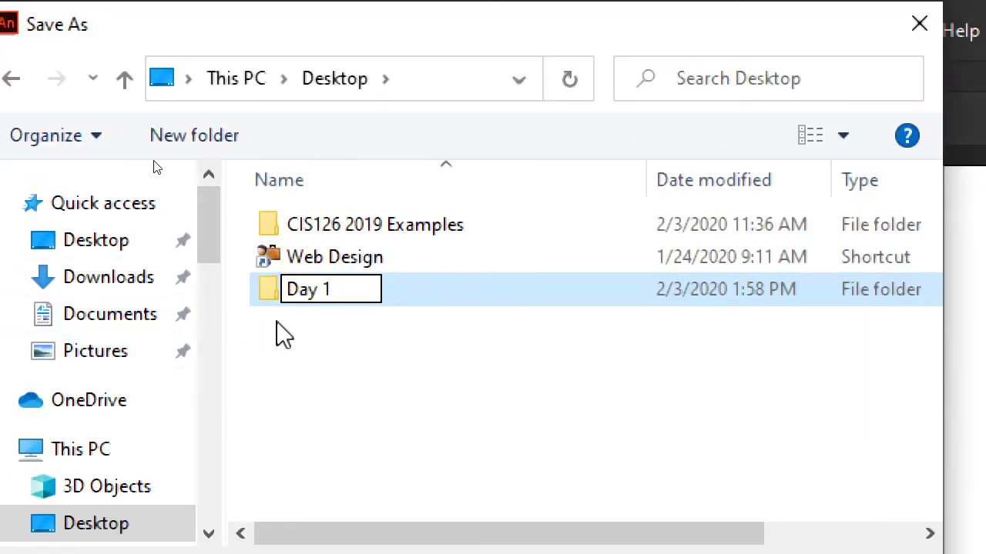
key("Return")
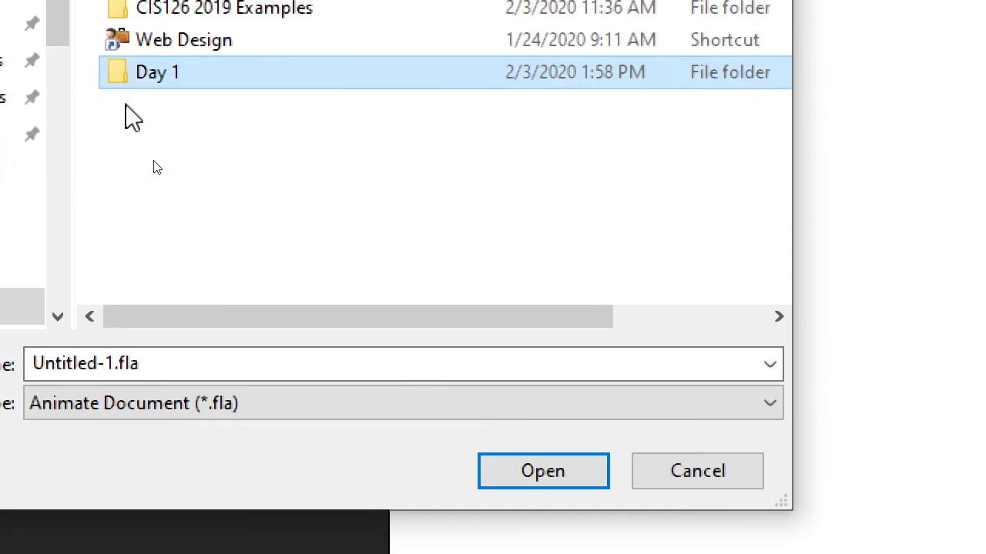
- Save the document as Day 1 in Animate Document (*.fla) format inside the Day 1 folder
double_click(127, 77)
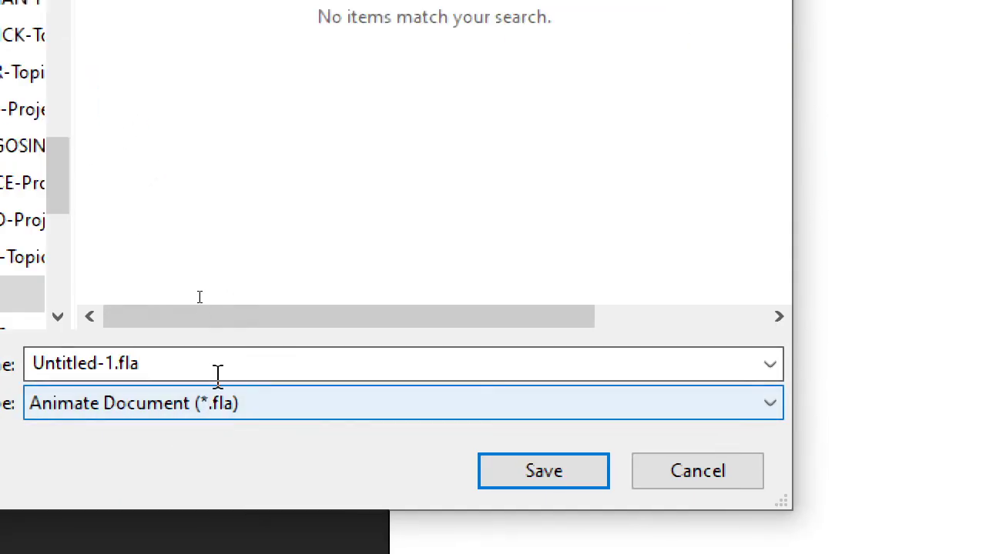
type("Day 1")
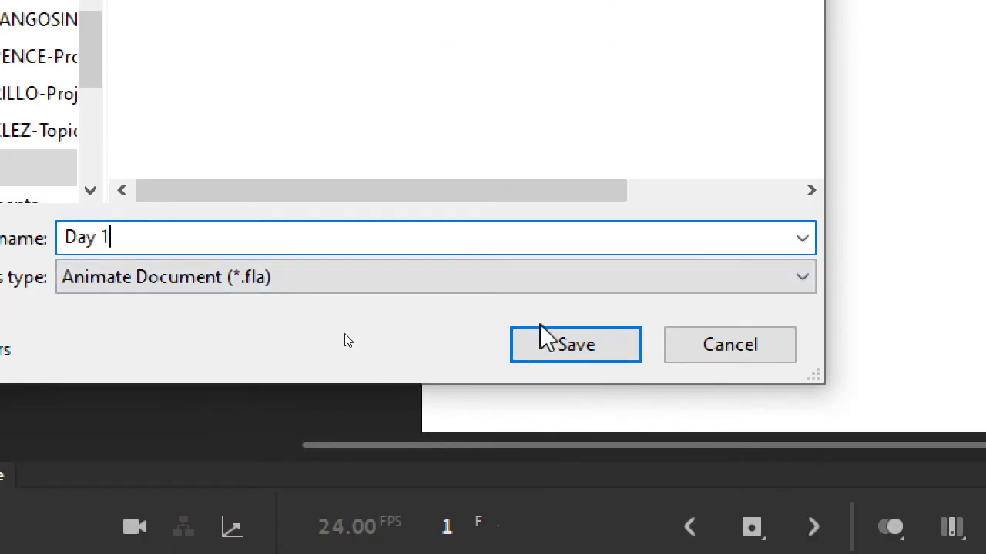
left_click(673, 536)
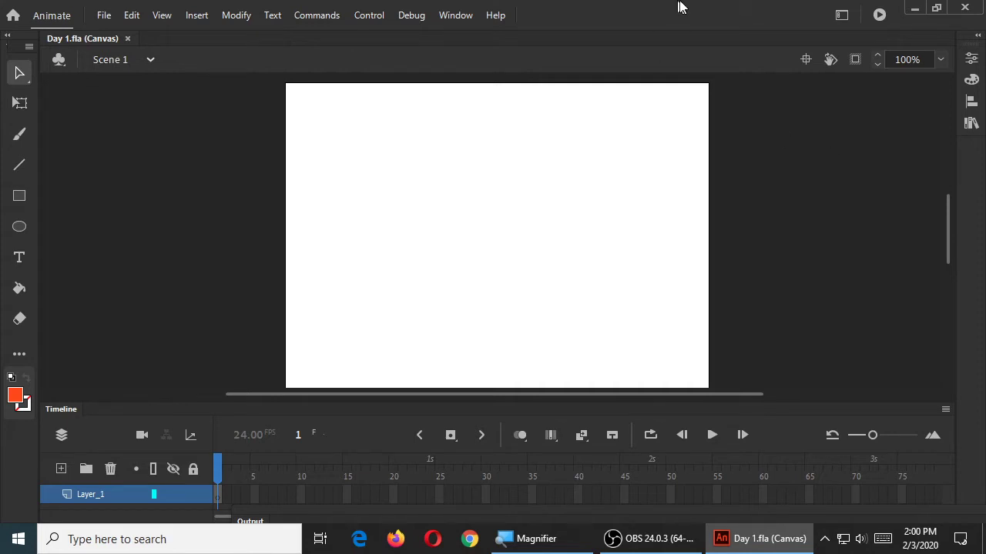
- Switch the workspace layout to Essentials
left_click(461, 15)
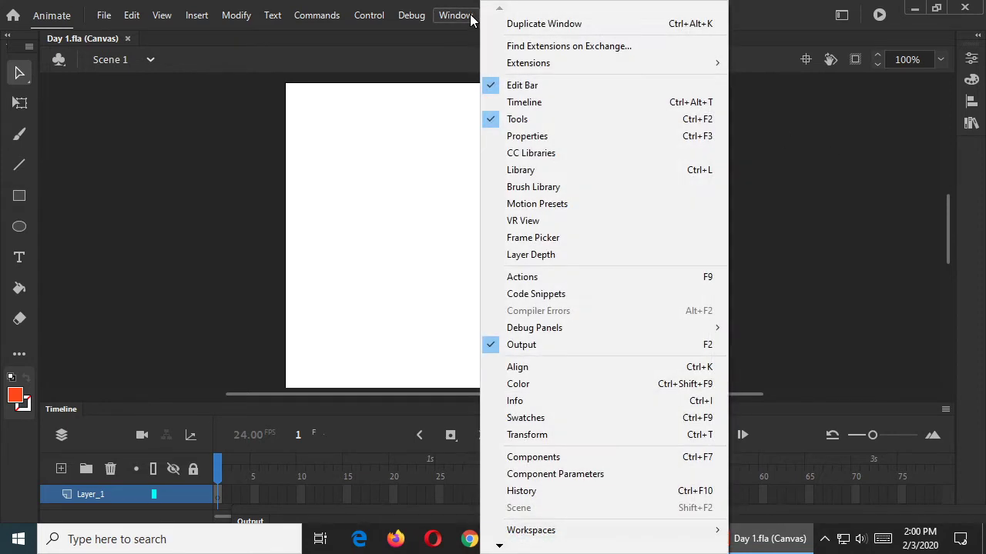
mouse_move(568, 530)
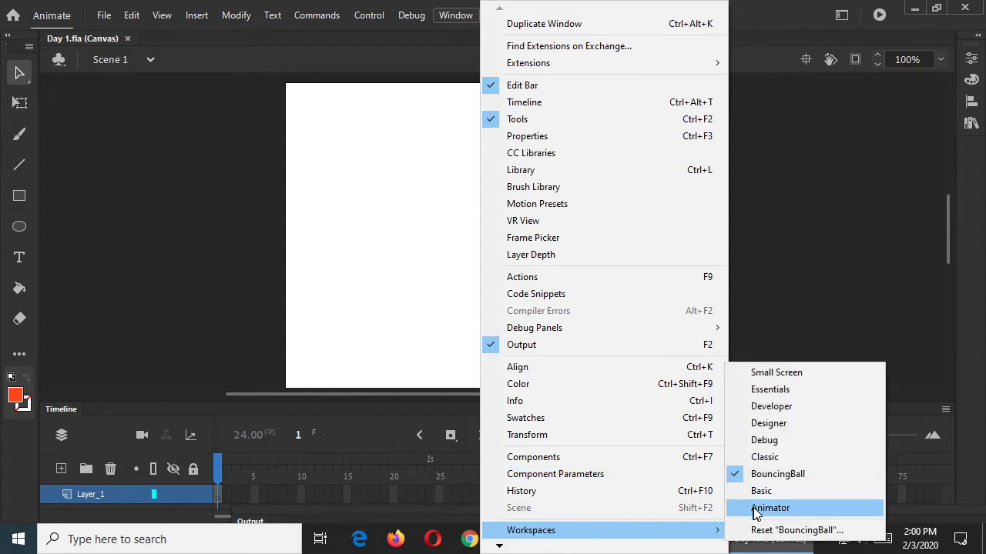
left_click(773, 390)
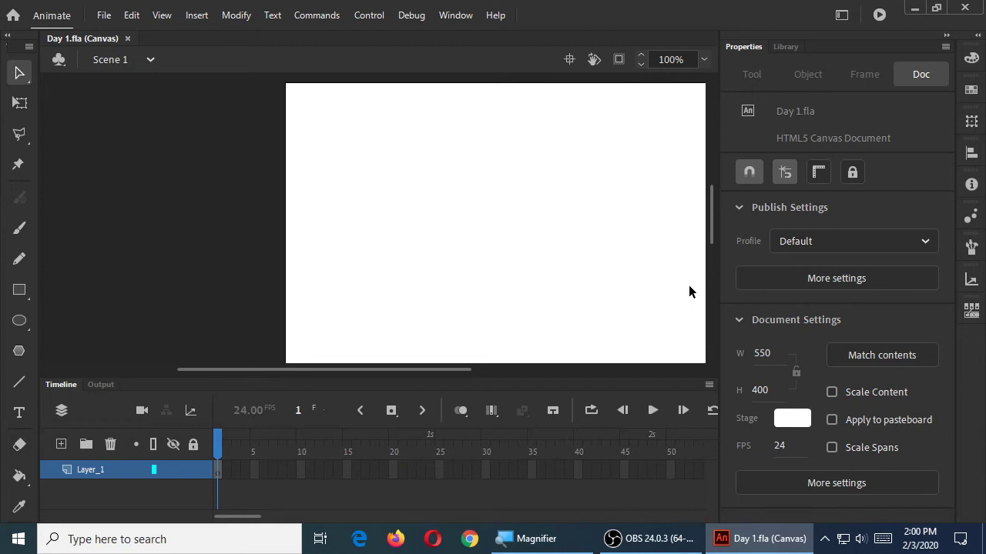
left_click_drag(446, 369, 486, 368)
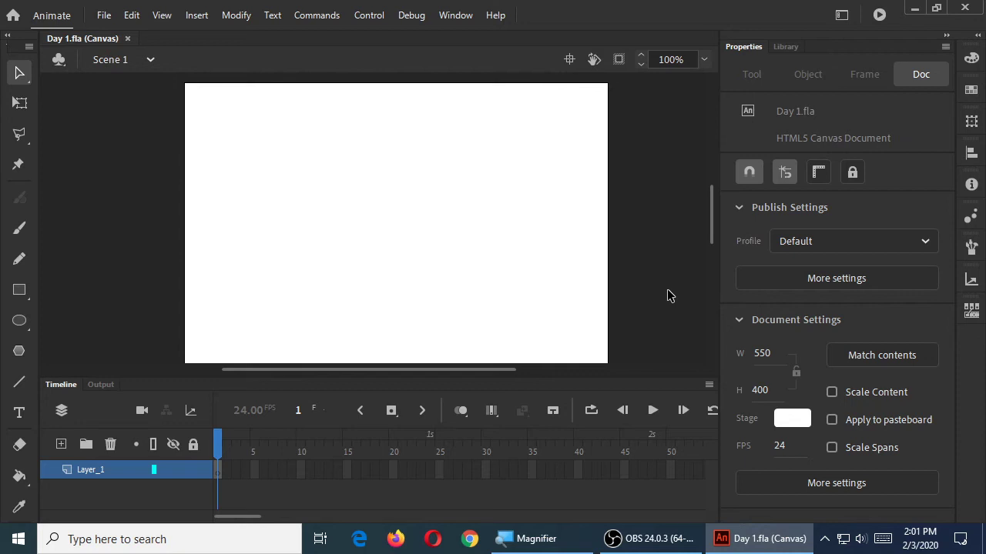
left_click(455, 16)
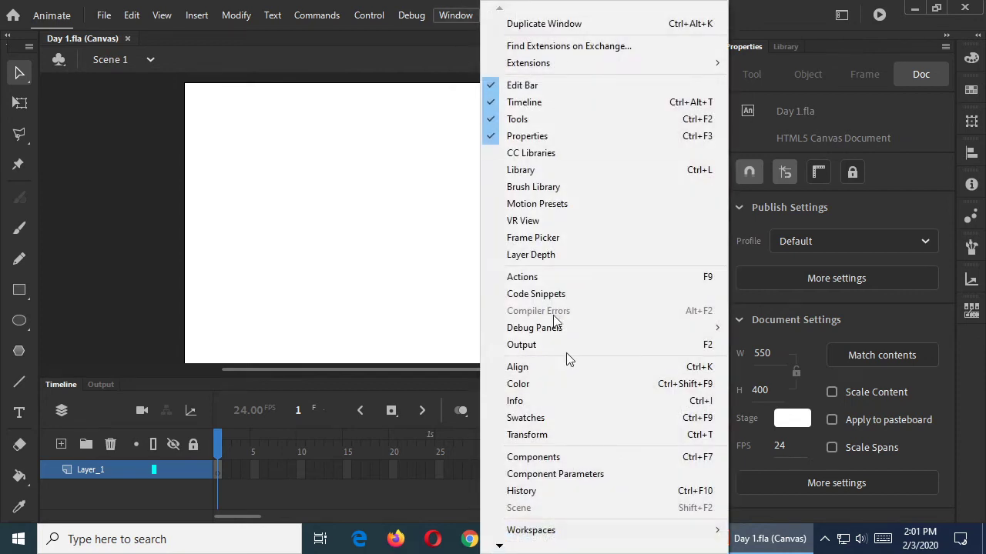
mouse_move(616, 537)
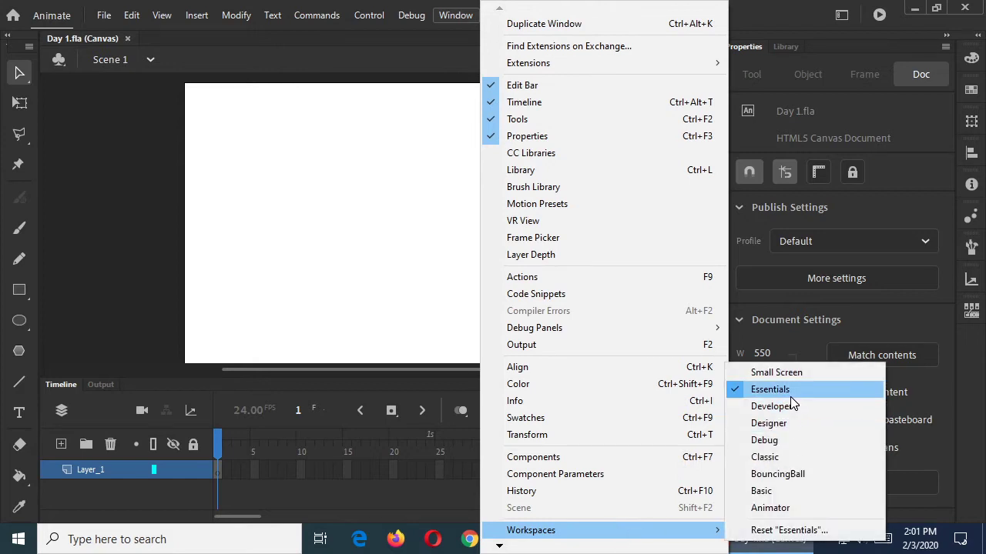
left_click(424, 271)
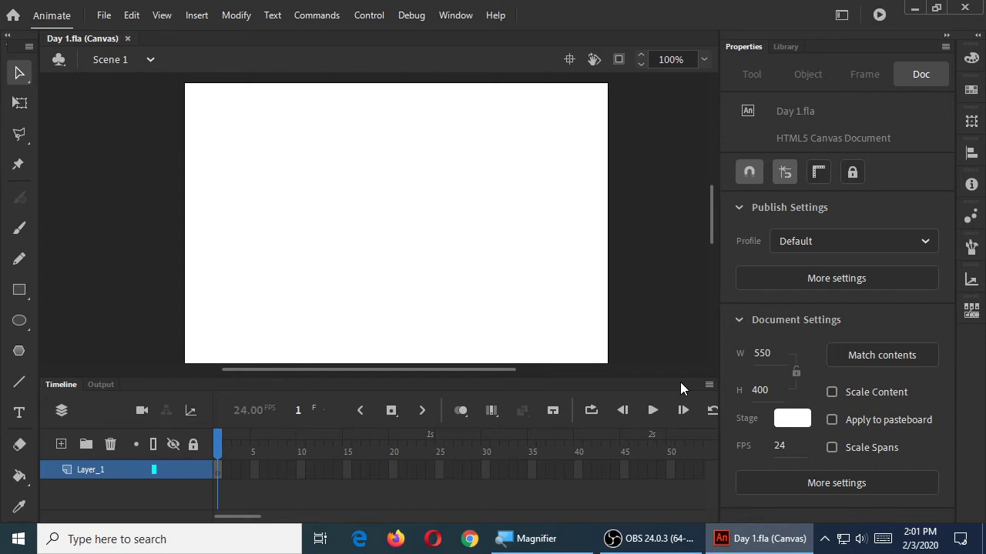
- Set the timeline's frame display to Standard
left_click(709, 385)
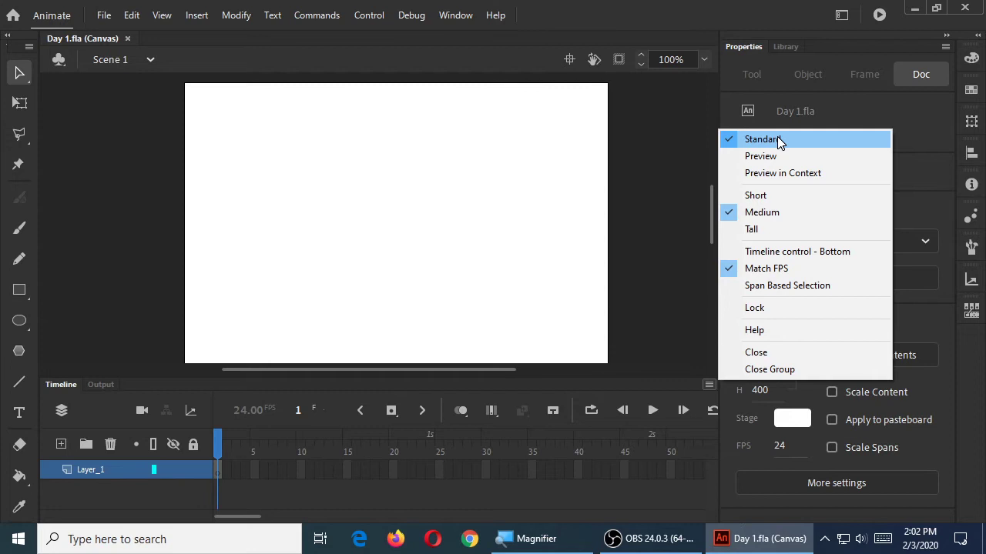
left_click(779, 140)
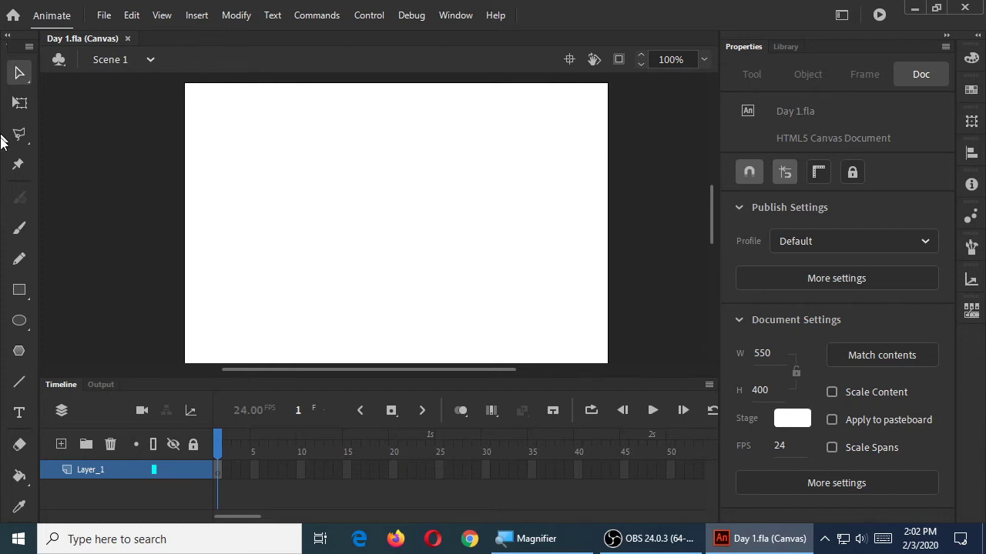
- Draw a smiley face with a head outline, two eyes and a mouth mid-stage using the orange-red Classic Brush at size 3
left_click(19, 229)
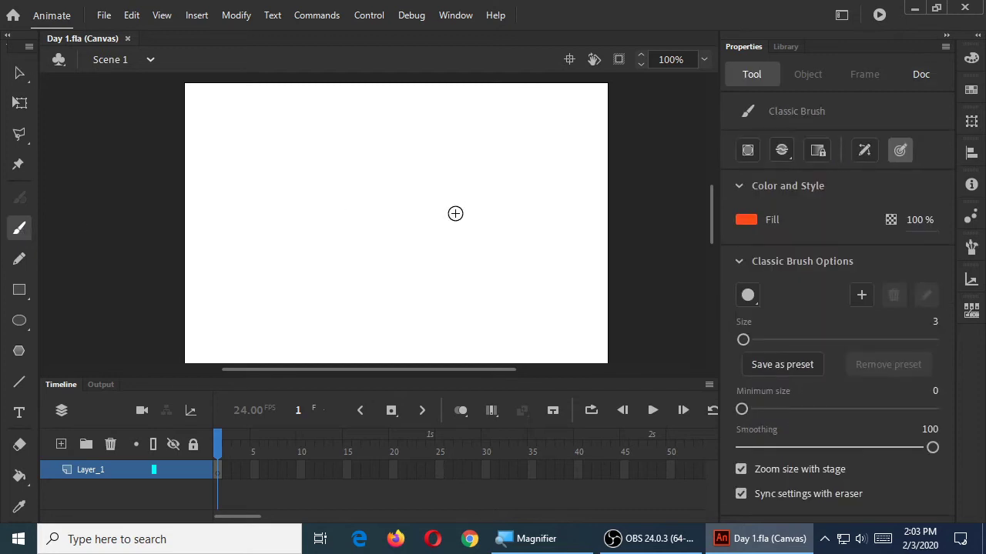
mouse_move(400, 137)
left_mouse_down()
mouse_move(312, 169)
mouse_move(387, 310)
mouse_move(477, 173)
mouse_move(358, 122)
left_mouse_up()
mouse_move(370, 187)
left_mouse_down()
mouse_move(360, 204)
mouse_move(382, 182)
mouse_move(393, 200)
mouse_move(422, 197)
left_mouse_up()
mouse_move(345, 227)
left_mouse_down()
mouse_move(377, 228)
mouse_move(413, 247)
mouse_move(367, 263)
mouse_move(343, 213)
left_mouse_up()
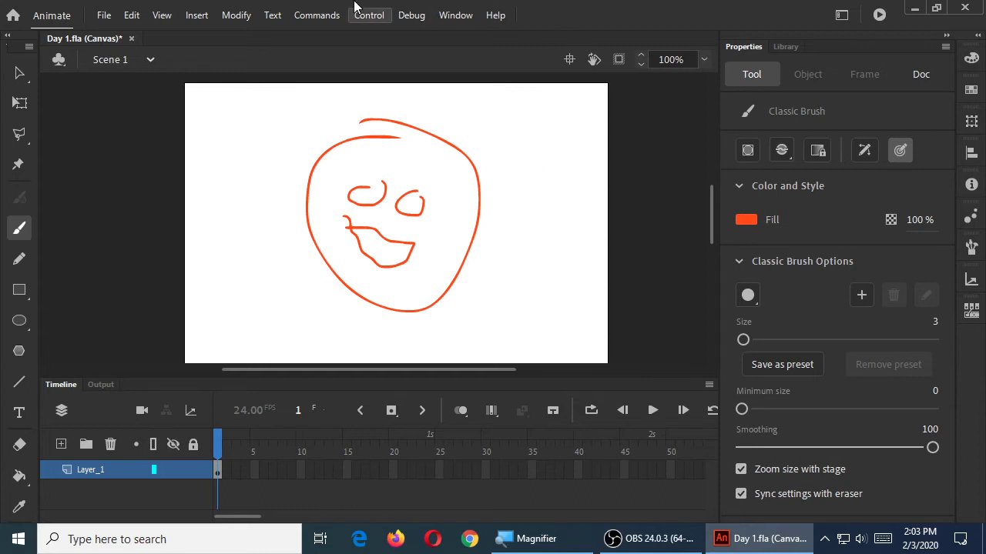
- Undo all the brush strokes of the smiley face
left_click(132, 16)
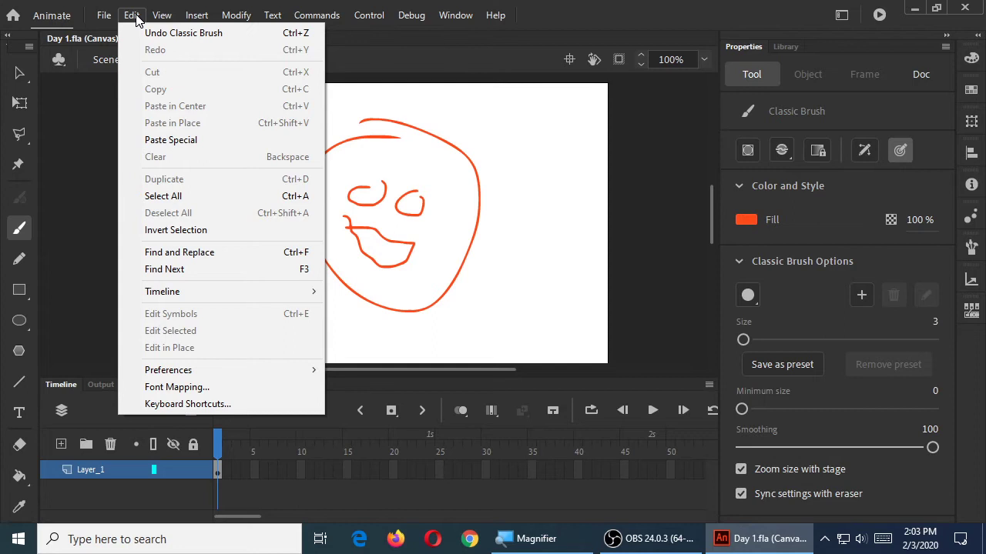
left_click(136, 17)
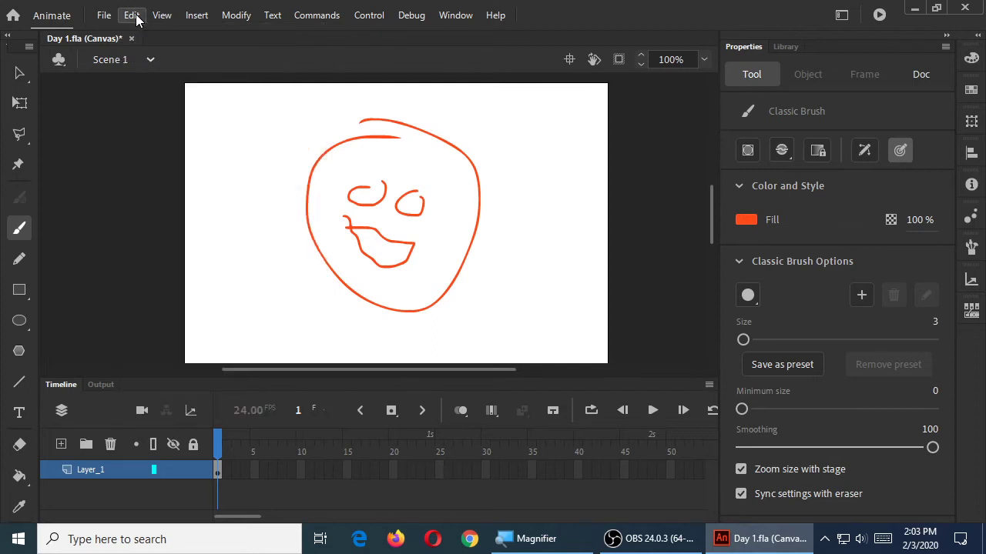
key("ctrl+z")
key("ctrl+z")
key("ctrl+z")
key("ctrl+z")
key("ctrl+z")
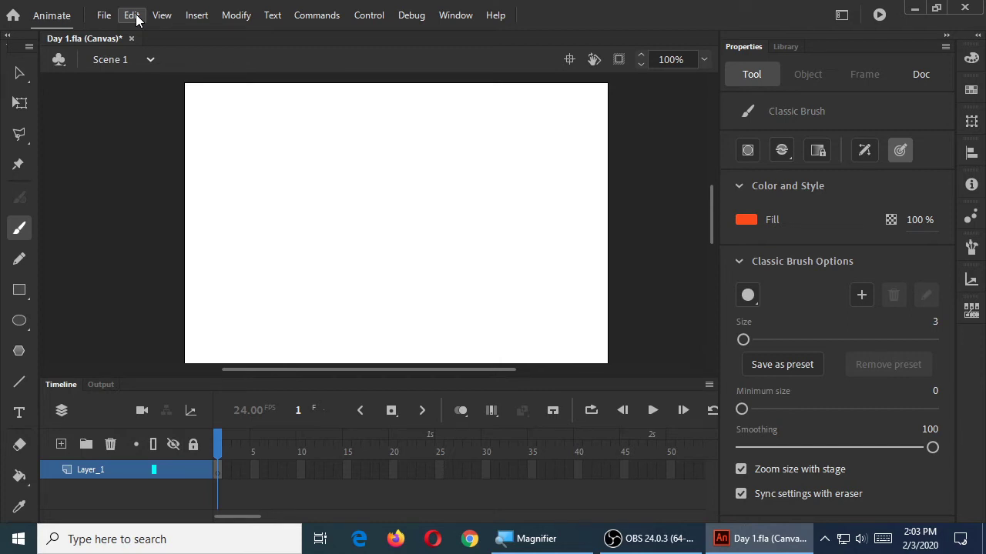
- Activate the Selection tool in place of the Classic Brush
left_click(135, 17)
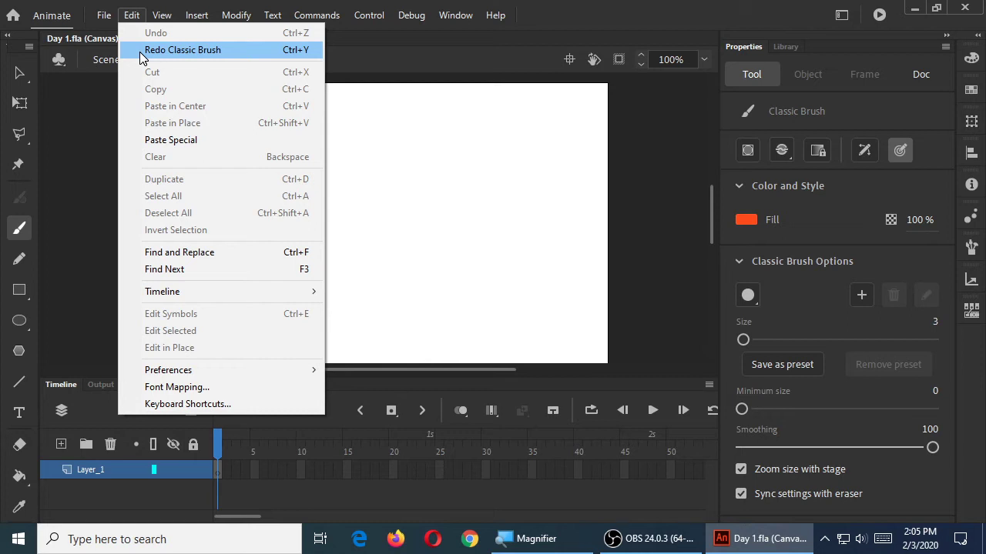
left_click(139, 51)
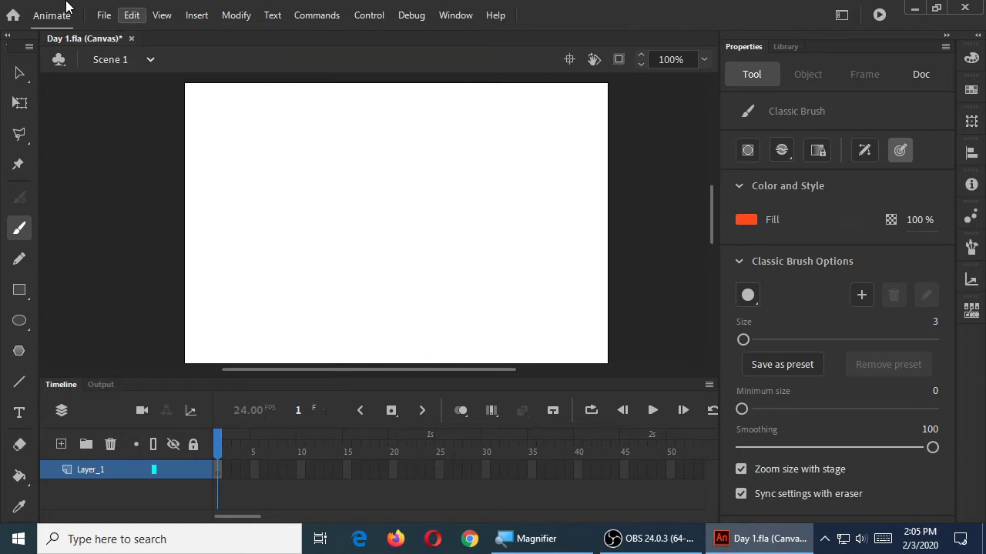
key("v")
left_click(162, 15)
left_click(549, 206)
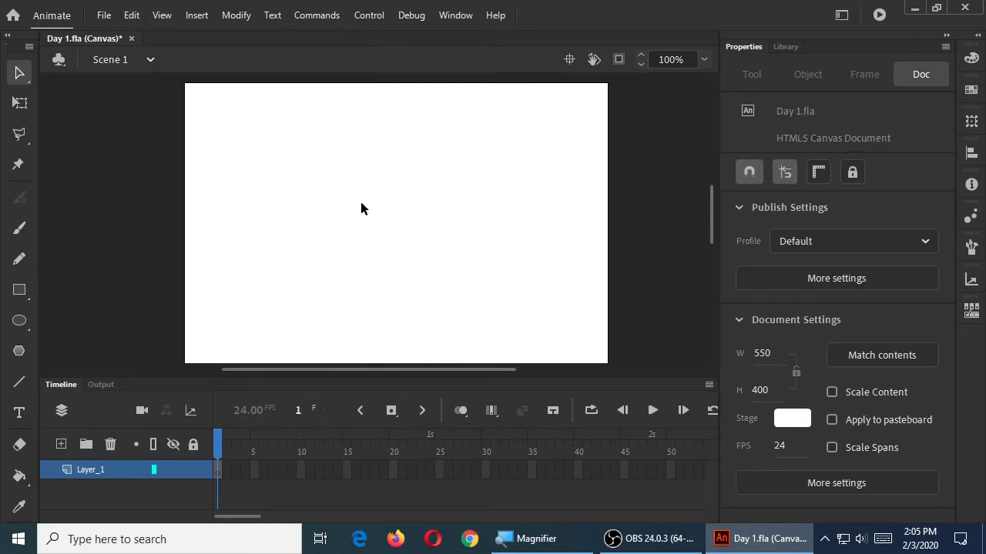
- Draw a smiley face with a head outline, two eyes and a mouth using the orange-red Classic Brush at size 3
key("u")
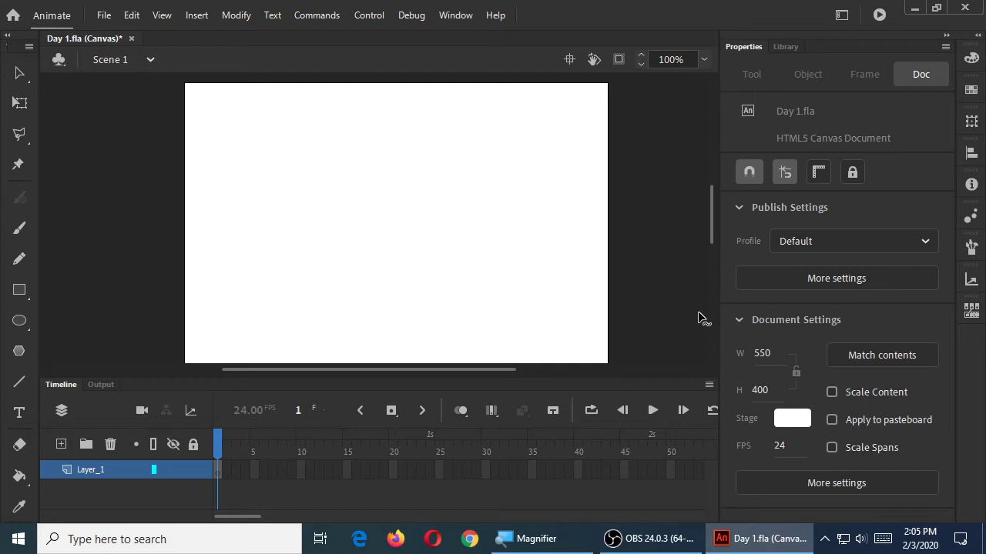
key("v")
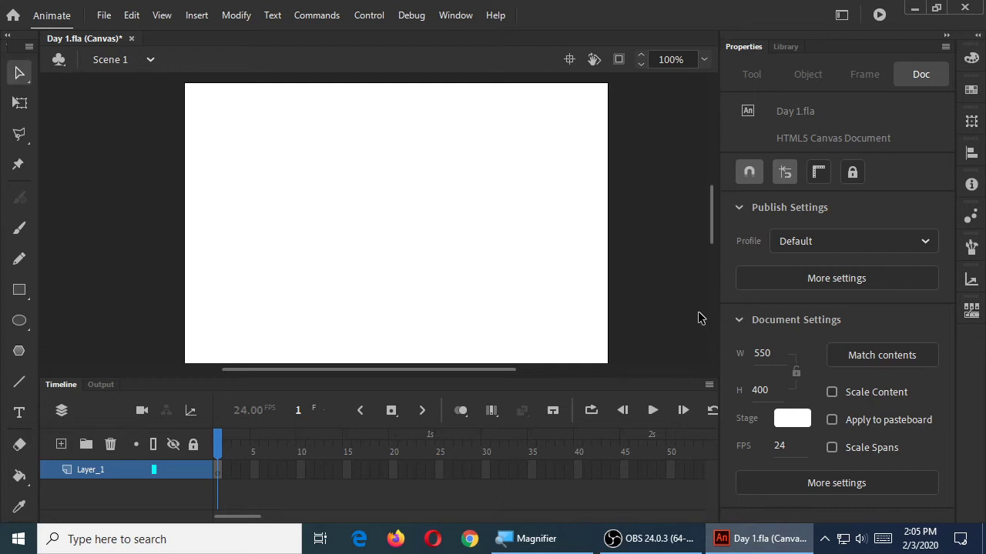
key("b")
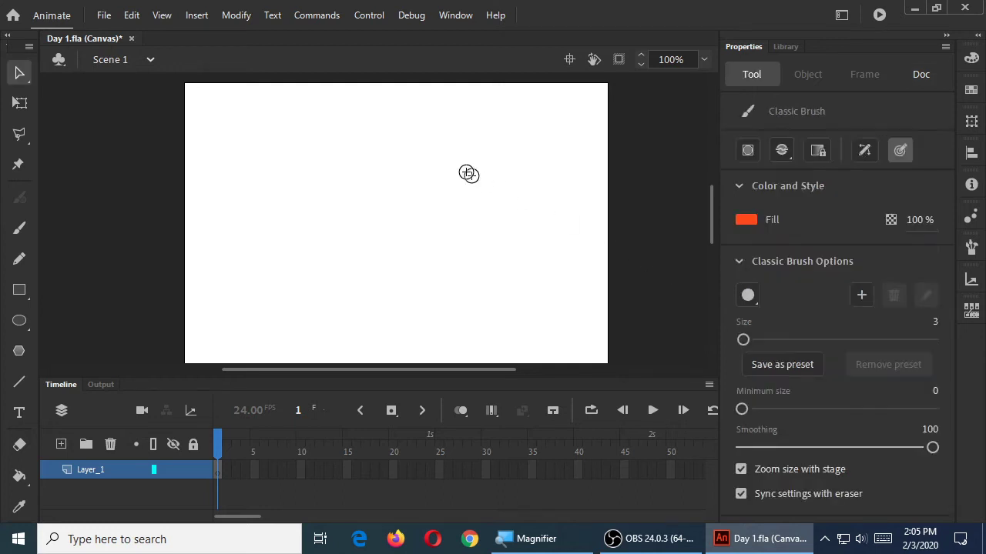
mouse_move(295, 140)
left_mouse_down()
mouse_move(281, 256)
mouse_move(224, 125)
left_mouse_up()
left_click_drag(326, 153, 354, 154)
mouse_move(454, 176)
left_mouse_down()
mouse_move(451, 211)
mouse_move(468, 191)
left_mouse_up()
mouse_move(313, 223)
left_mouse_down()
mouse_move(359, 253)
mouse_move(473, 255)
left_mouse_up()
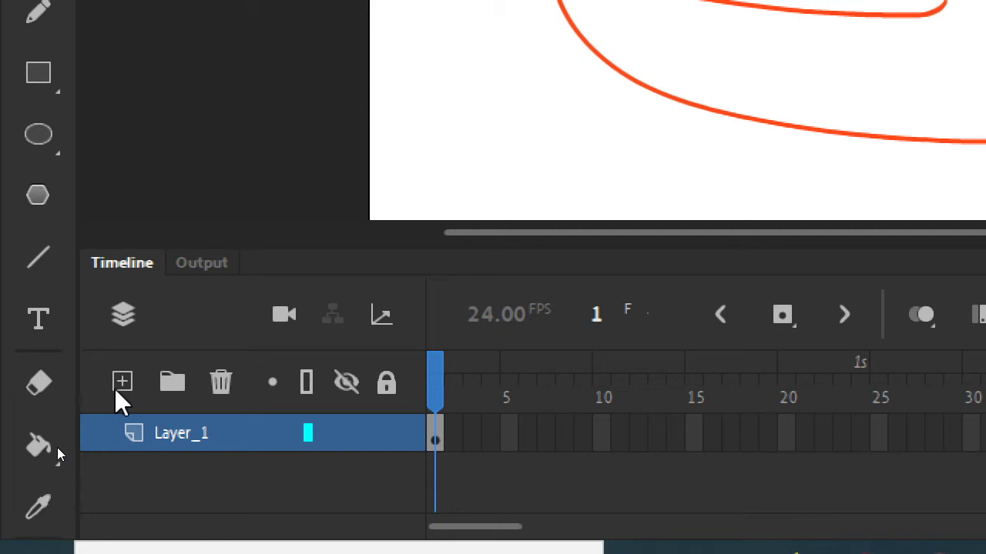
- Add a new layer above Layer_1 and switch the active layer back and forth between the two
left_click(123, 383)
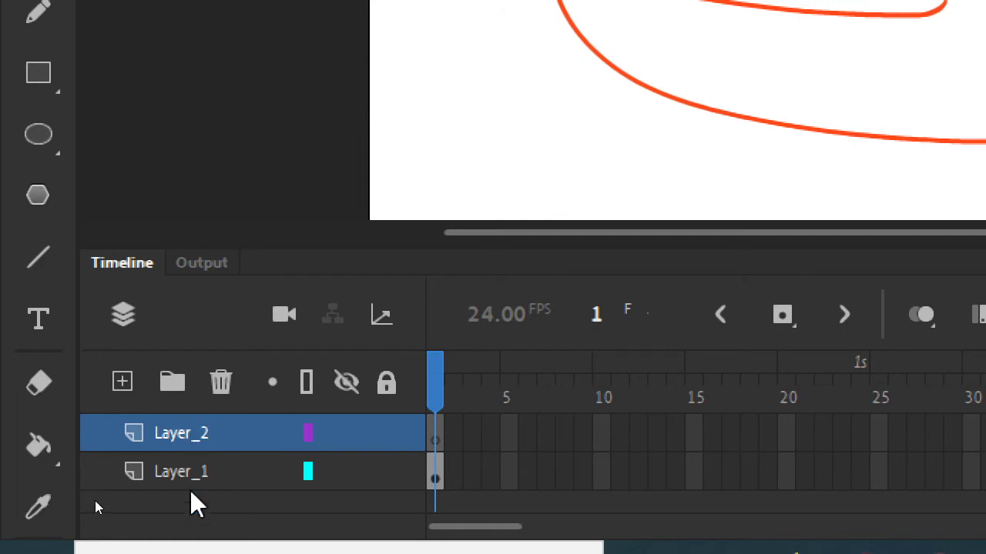
left_click(219, 472)
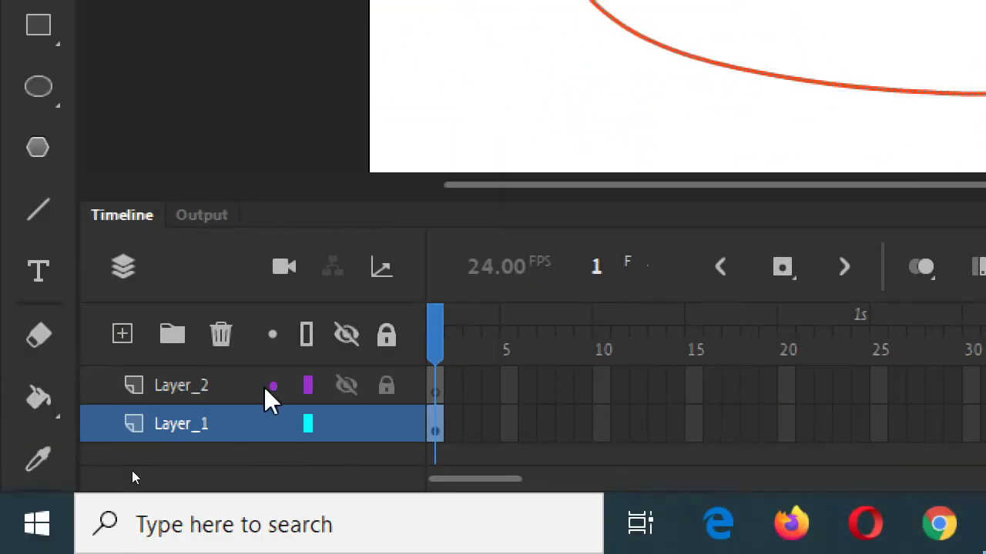
left_click(235, 385)
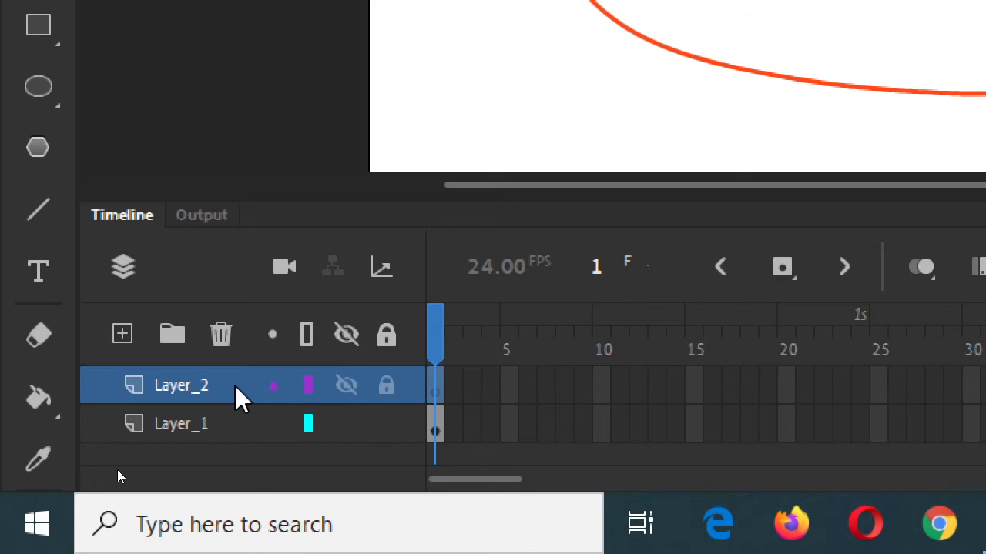
left_click(223, 428)
left_click(233, 389)
left_click(231, 422)
left_click(235, 389)
left_click(239, 422)
left_click(243, 389)
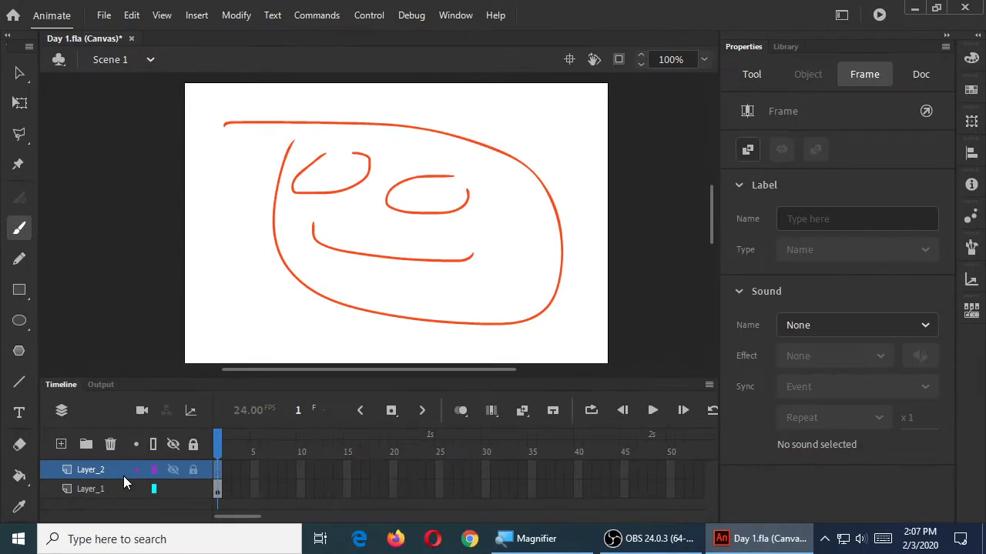
- Draw a trial hat over the head's upper-right edge on Layer_1 and undo the stroke
left_click(234, 420)
mouse_move(467, 124)
left_mouse_down()
mouse_move(448, 161)
mouse_move(562, 200)
mouse_move(533, 178)
mouse_move(568, 147)
mouse_move(550, 118)
mouse_move(502, 142)
mouse_move(484, 101)
mouse_move(459, 109)
left_mouse_up()
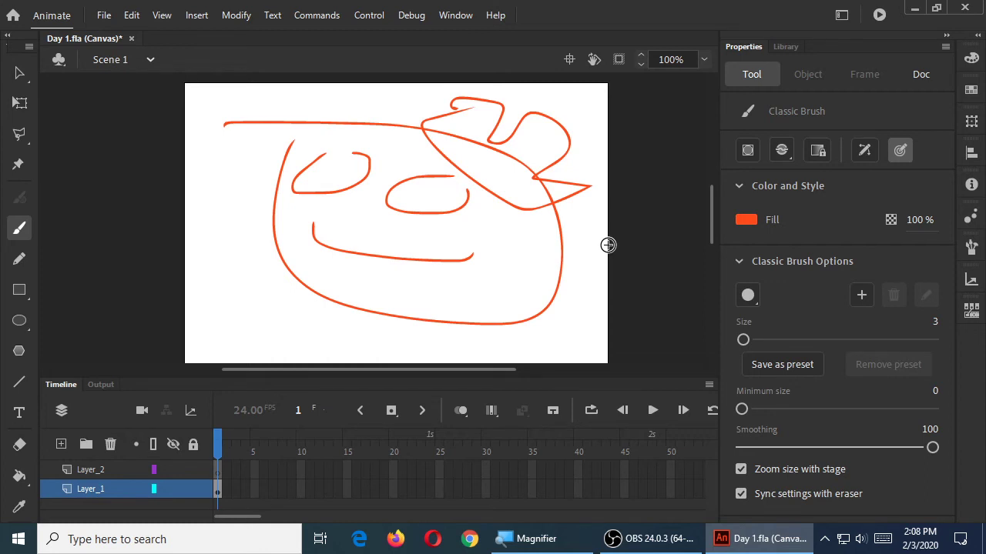
key("ctrl+z")
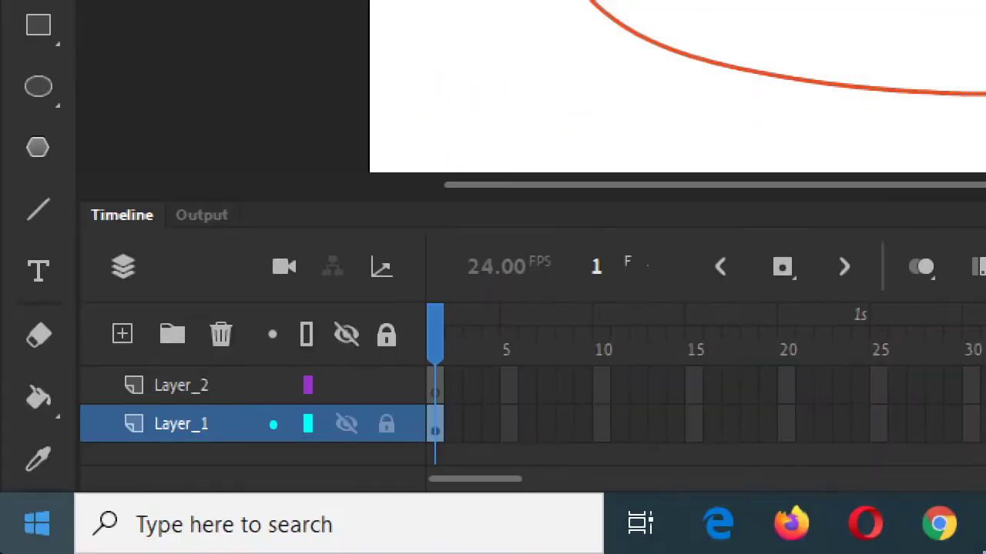
- Draw a hat with a band and buckle over the head's upper-right edge on Layer_2
left_click(254, 391)
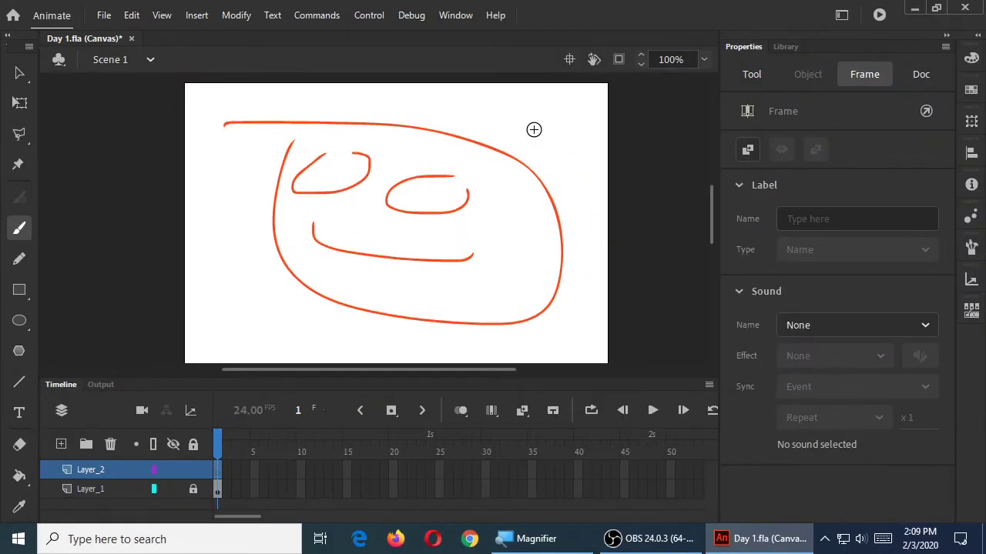
mouse_move(484, 127)
left_mouse_down()
mouse_move(431, 139)
mouse_move(553, 206)
mouse_move(573, 168)
mouse_move(535, 155)
mouse_move(550, 115)
mouse_move(512, 102)
mouse_move(485, 128)
left_mouse_up()
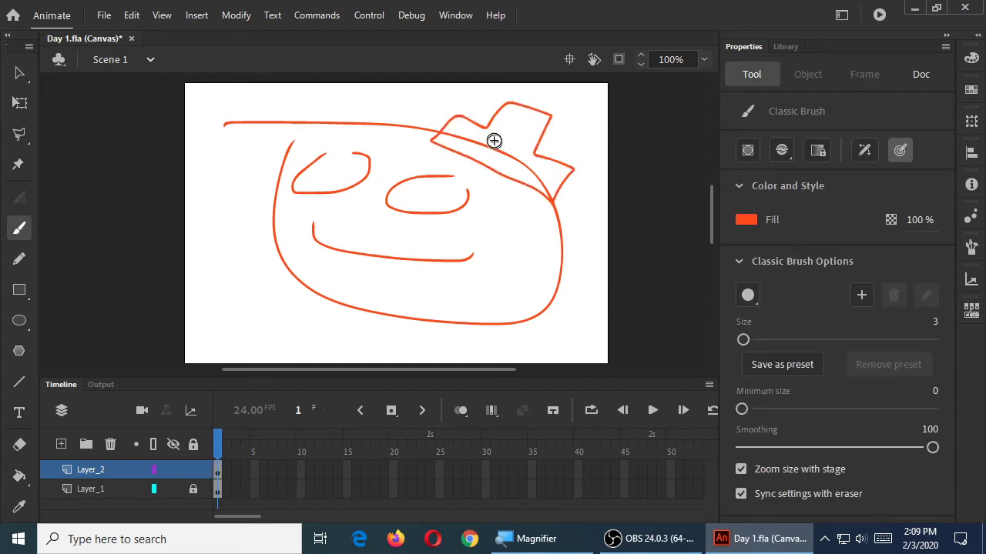
mouse_move(487, 127)
left_mouse_down()
mouse_move(538, 142)
mouse_move(536, 152)
mouse_move(489, 139)
mouse_move(488, 125)
mouse_move(507, 139)
left_mouse_up()
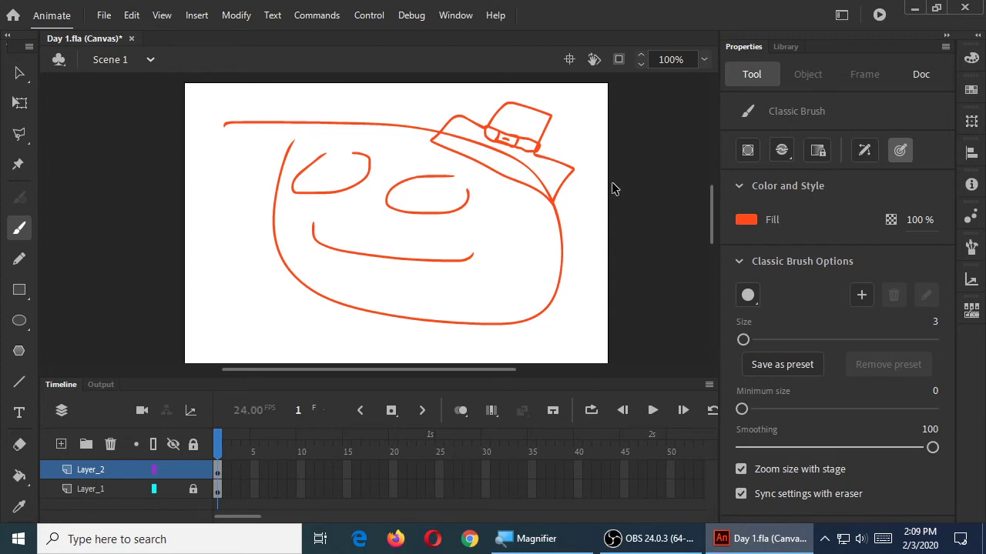
- Undo the hat outline, band and buckle strokes on Layer_2
key("ctrl+z")
key("ctrl+z")
key("ctrl+z")
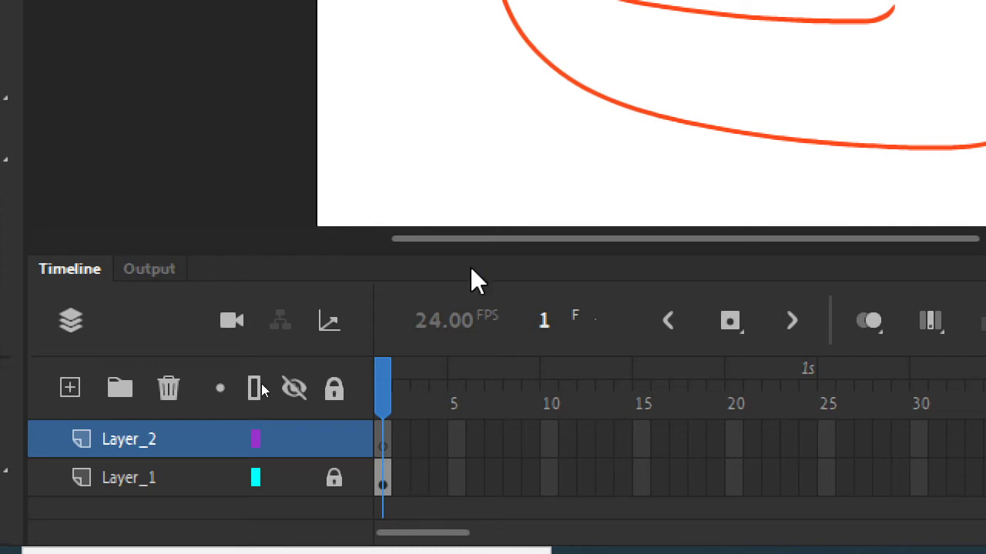
- Draw short trial brush strokes below the face's lower-left edge on Layer_2 and undo them, leaving Layer_1 unlocked
left_click_drag(433, 142, 504, 173)
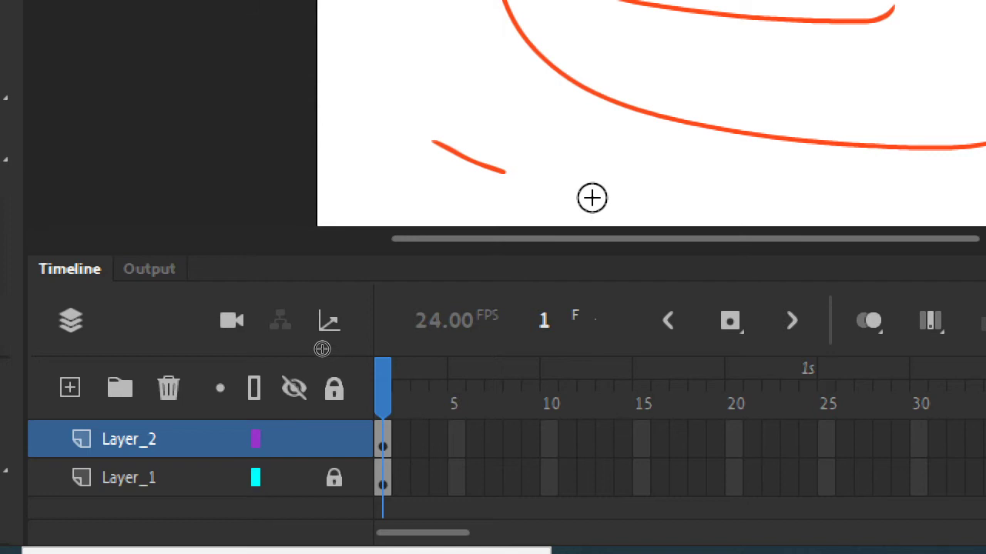
key("ctrl+z")
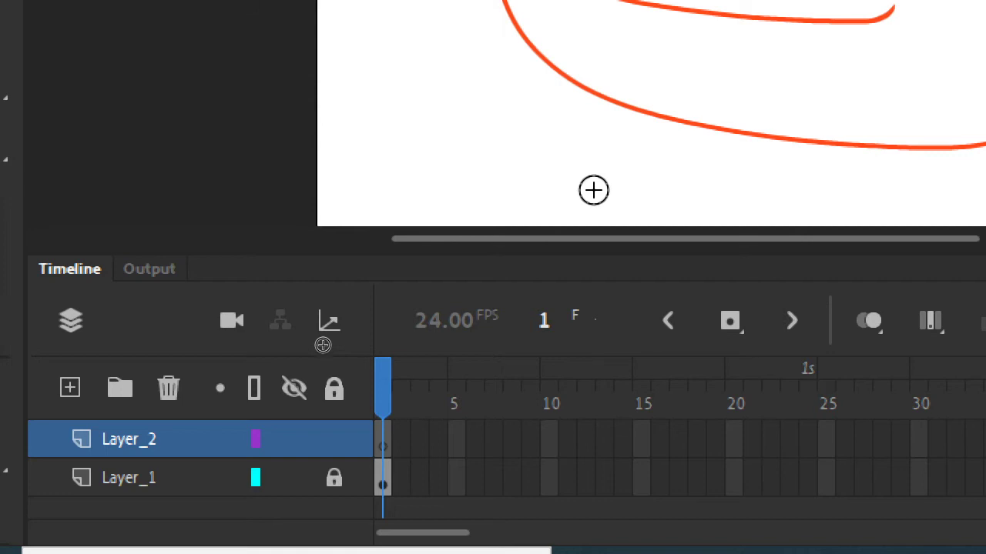
left_click_drag(592, 189, 405, 108)
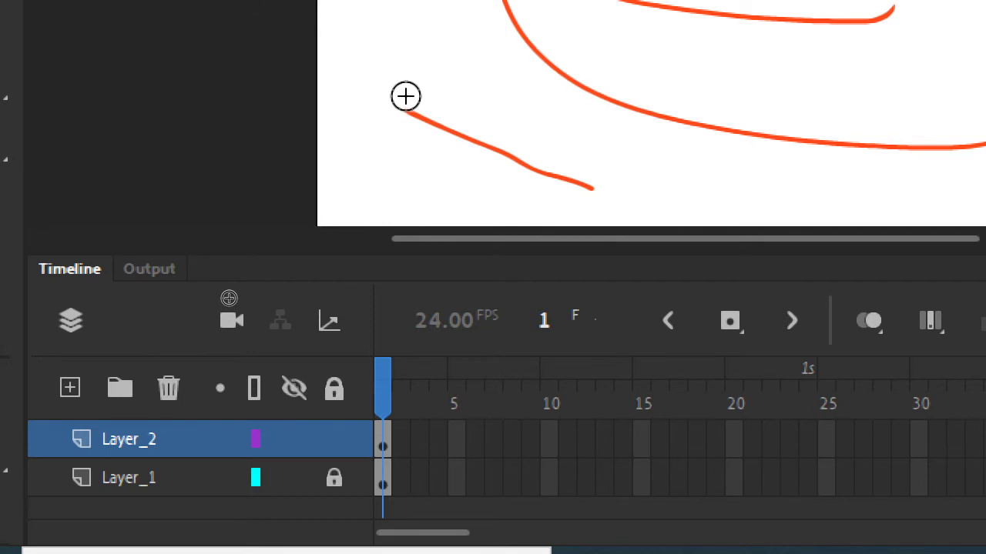
key("ctrl+minus")
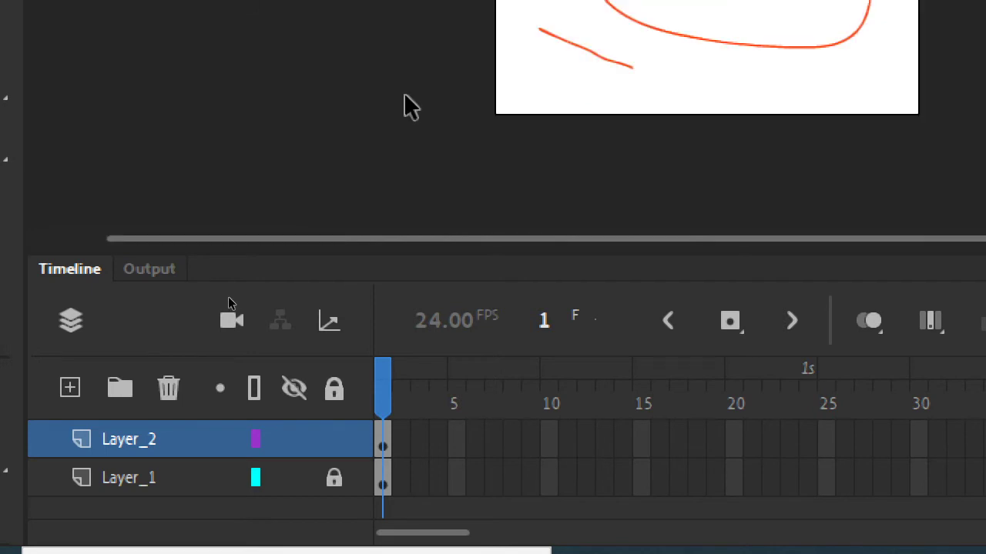
key("super+minus")
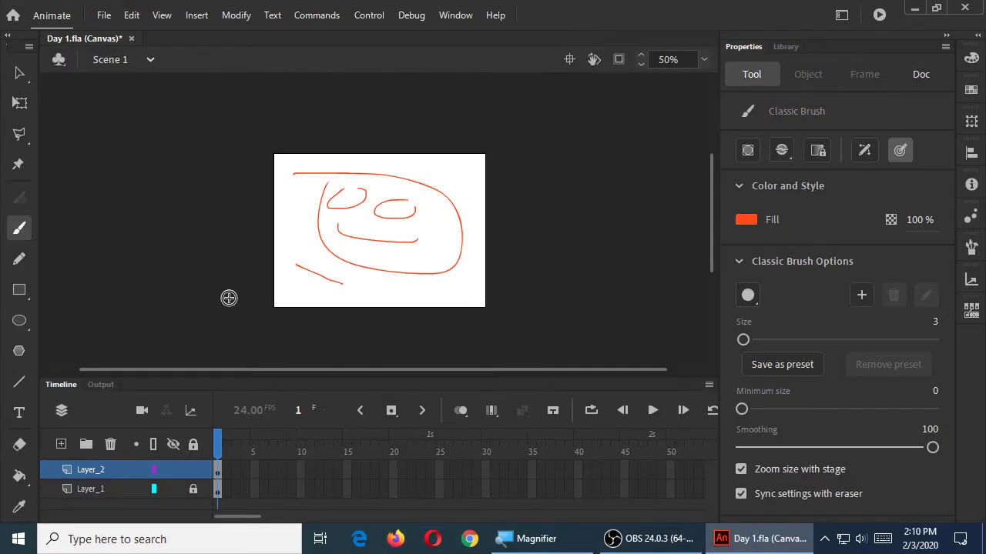
key("ctrl+equal")
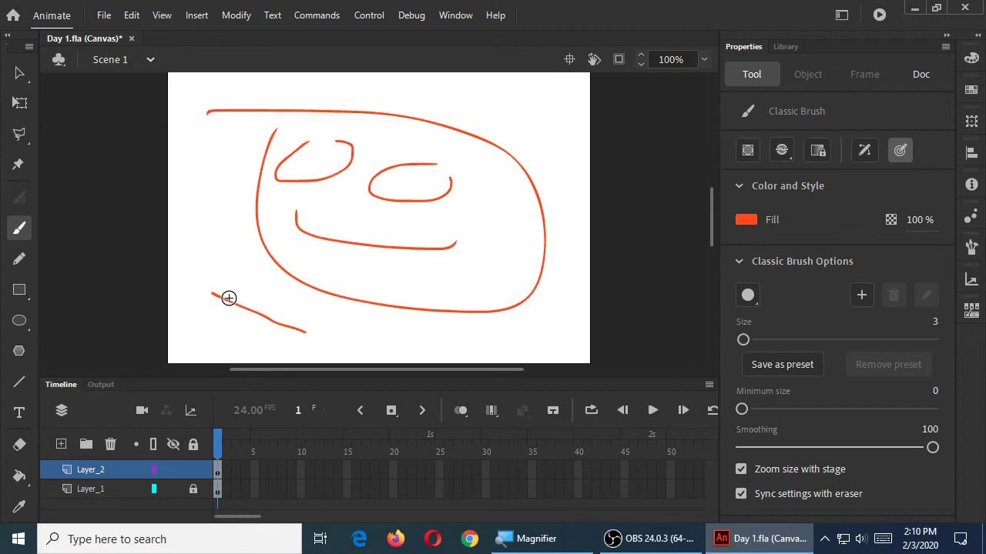
left_click(218, 469)
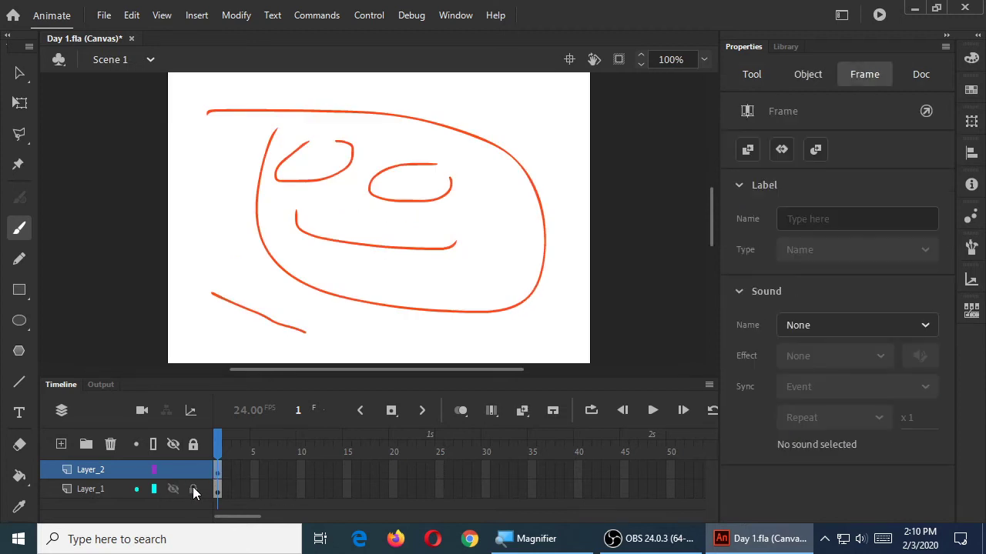
key("Escape")
key("ctrl+z")
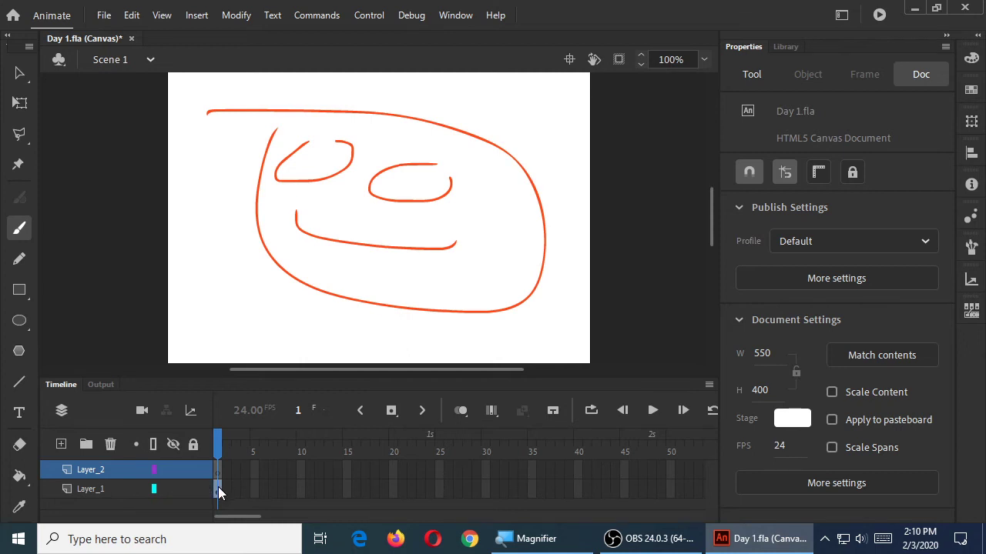
- Draw a large trial hat across the head outline in frame 1 of Layer_1 and undo it
left_click(218, 489)
mouse_move(557, 145)
left_mouse_down()
mouse_move(526, 193)
mouse_move(592, 73)
mouse_move(498, 148)
left_mouse_up()
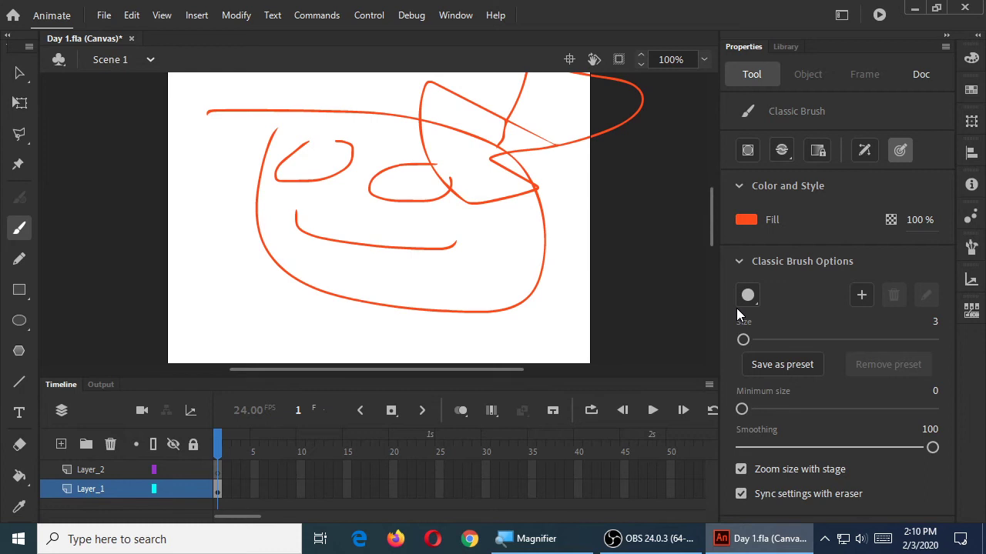
key("ctrl+z")
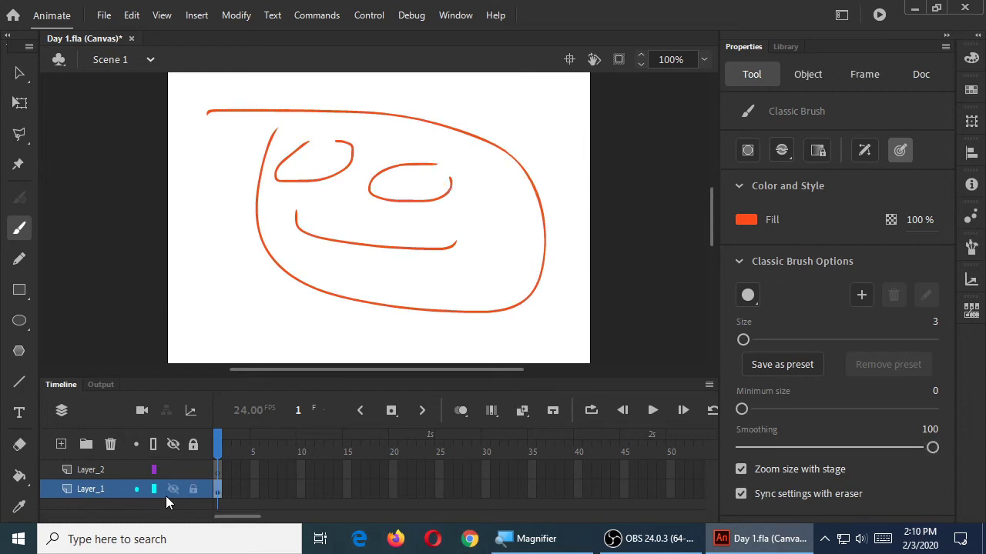
- Lock Layer_1 and draw a hat over the head's upper-right edge in frame 1 of Layer_2
left_click(193, 489)
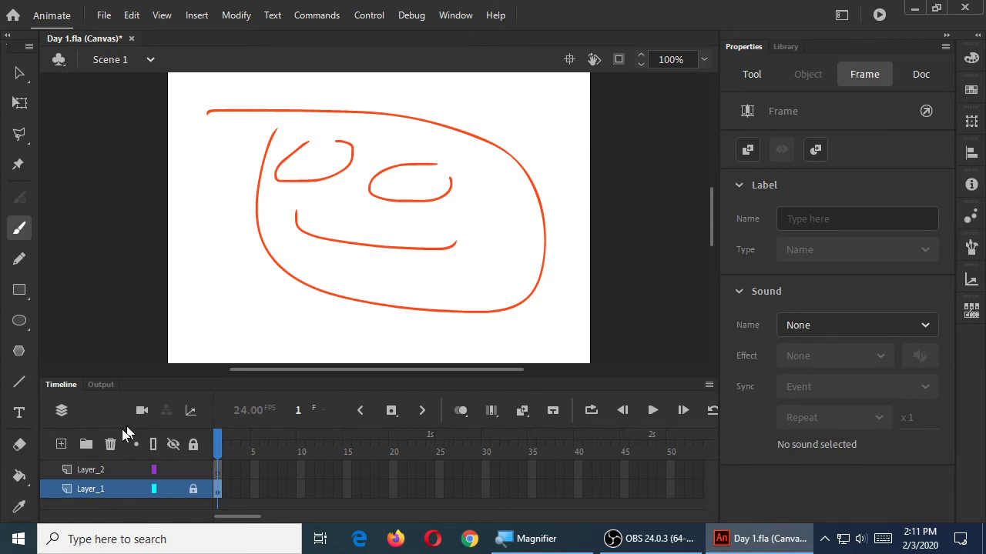
left_click(217, 470)
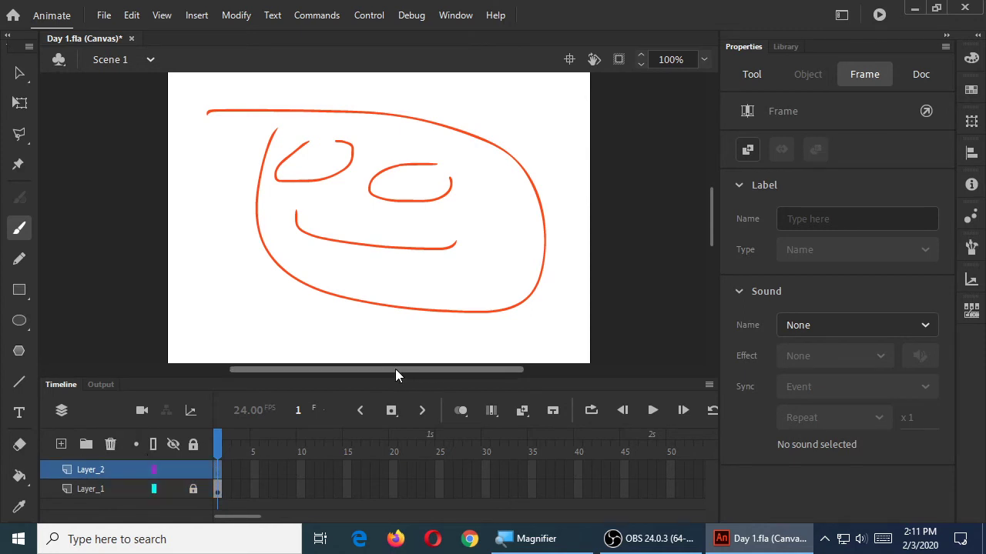
mouse_move(497, 117)
left_mouse_down()
mouse_move(444, 77)
mouse_move(487, 188)
mouse_move(564, 240)
mouse_move(547, 159)
mouse_move(565, 117)
mouse_move(502, 87)
mouse_move(493, 116)
left_mouse_up()
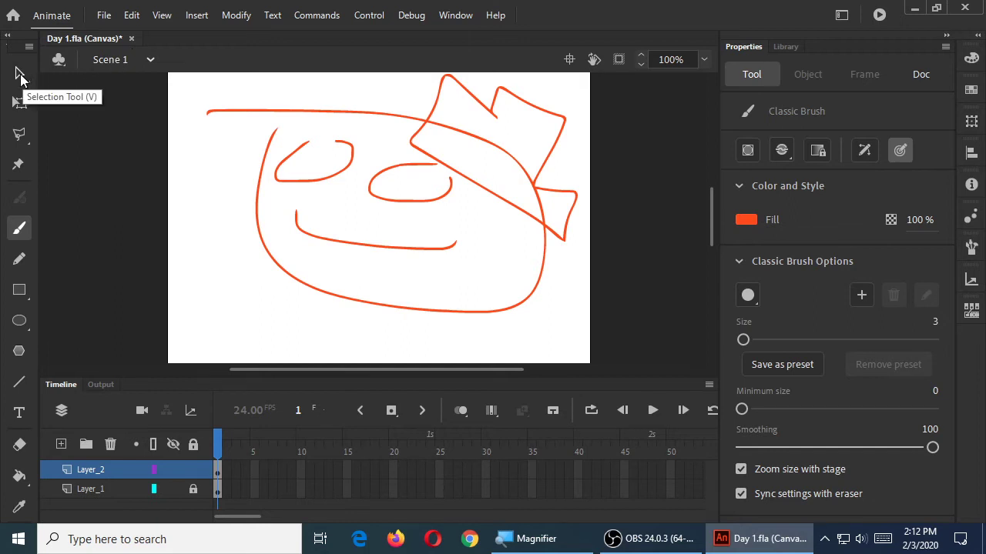
- Alternate between the Selection tool and the Classic Brush, draw a trial stroke across the face and undo it
left_click(20, 75)
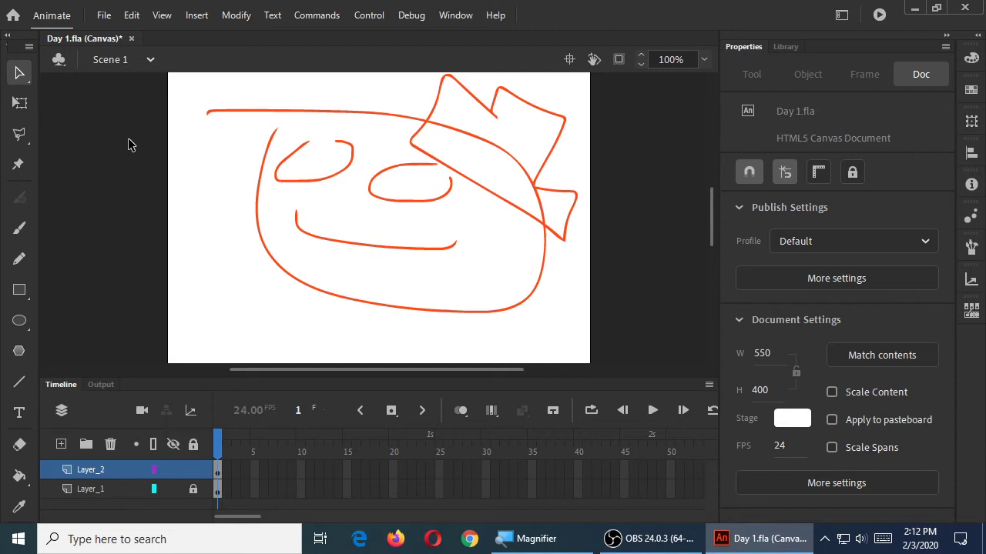
key("b")
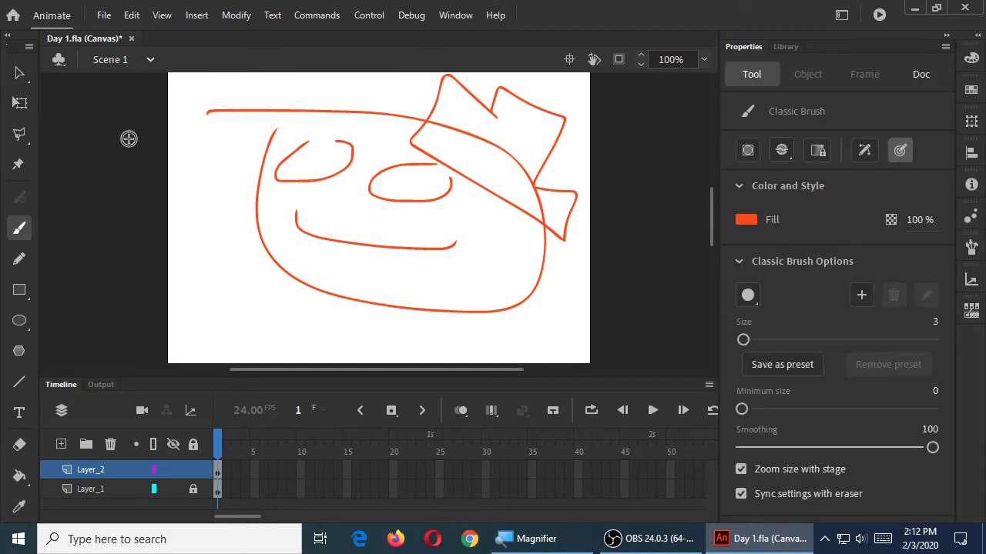
key("v")
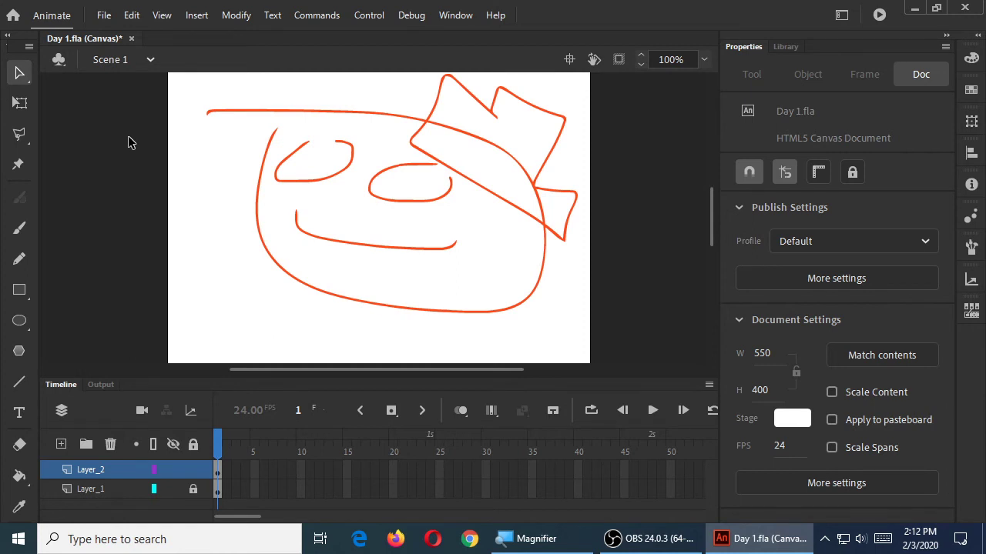
key("b")
mouse_move(218, 130)
left_mouse_down()
mouse_move(314, 178)
mouse_move(283, 244)
mouse_move(300, 265)
mouse_move(455, 220)
left_mouse_up()
key("ctrl+z")
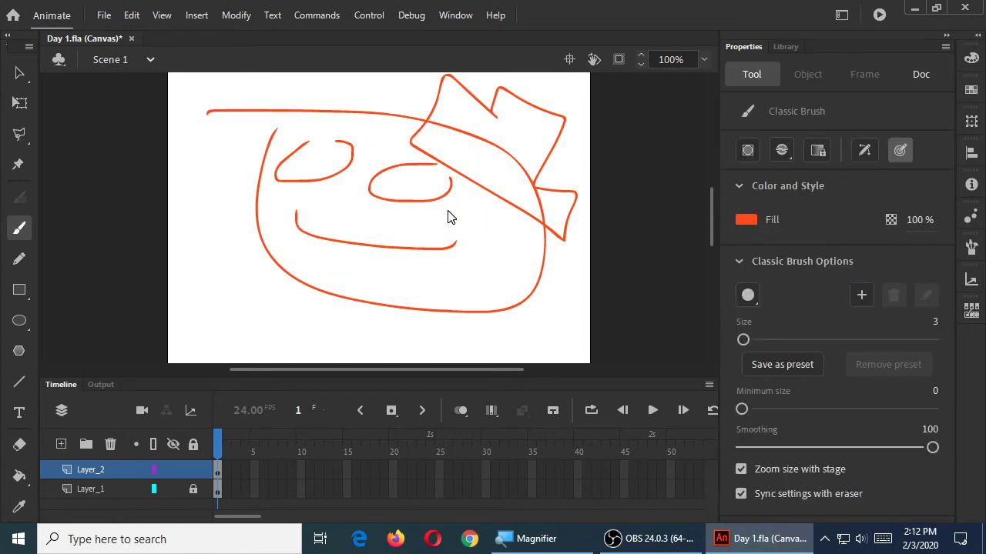
- Move the hat slightly toward the face with the Selection tool, undo the moves and clear the selection
key("v")
mouse_move(475, 103)
left_mouse_down()
mouse_move(331, 162)
mouse_move(282, 164)
mouse_move(308, 100)
mouse_move(402, 139)
mouse_move(457, 116)
mouse_move(520, 202)
left_mouse_up()
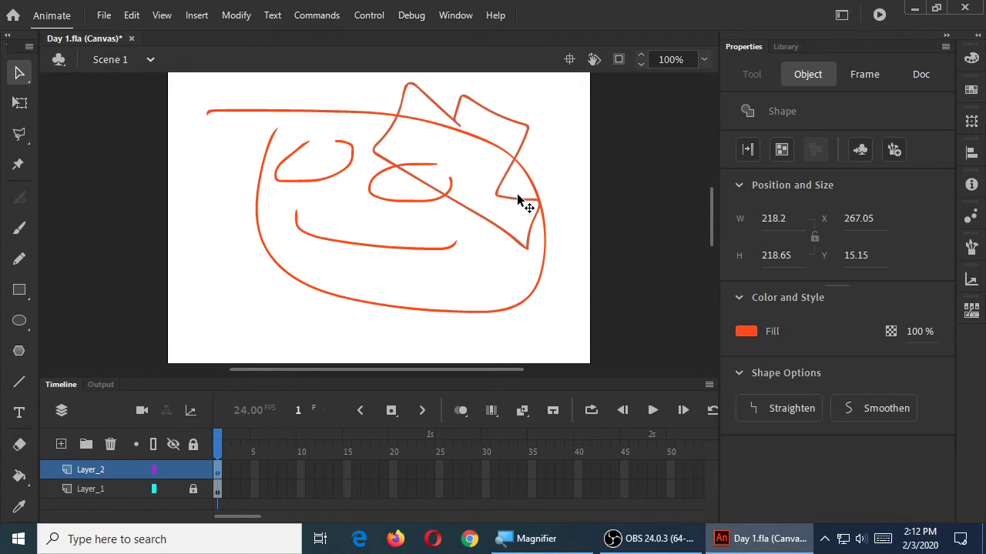
key("ctrl+z")
key("ctrl+z")
key("ctrl+z")
key("ctrl+z")
left_click(519, 200)
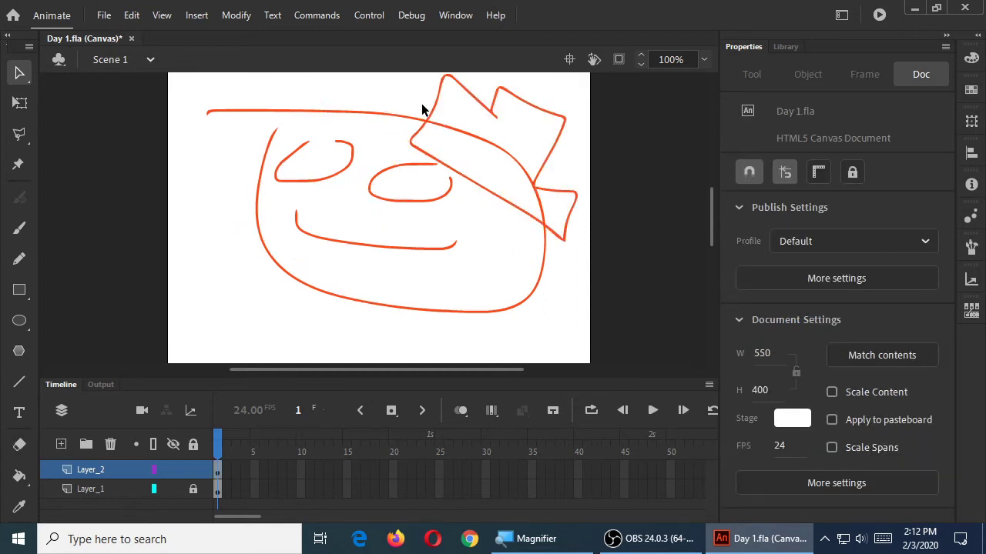
- Try bending the hat's left edge outward over the forehead with the Selection tool and undo the distortion
left_click_drag(429, 121, 349, 124)
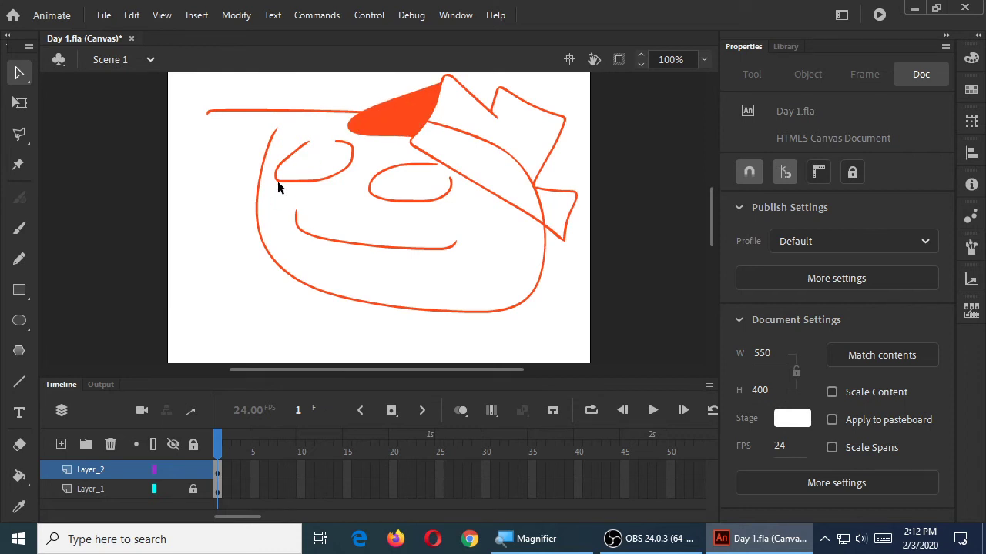
key("ctrl+z")
key("ctrl+z")
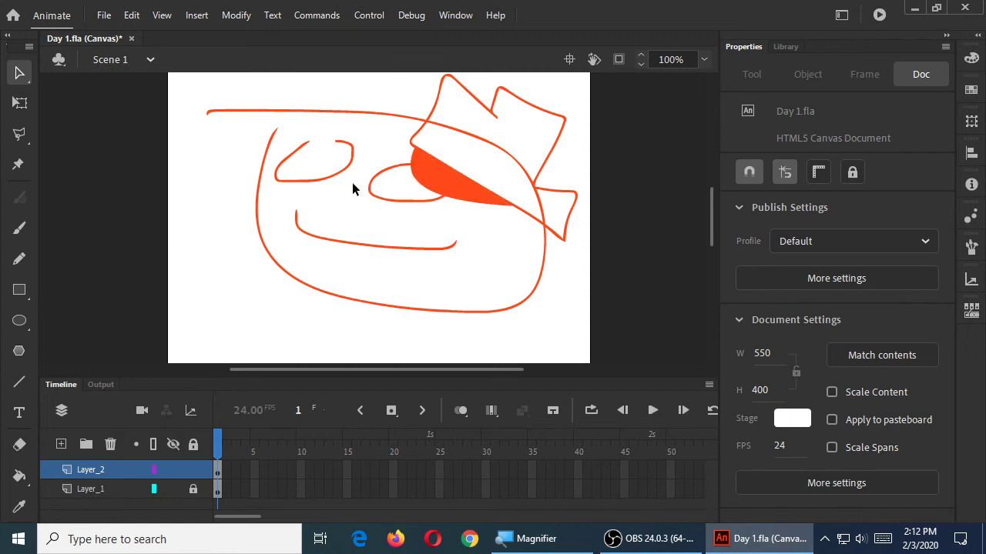
- Try bending the hat's lower edge over the eye and its left edge across the forehead, undoing each distortion
key("ctrl+z")
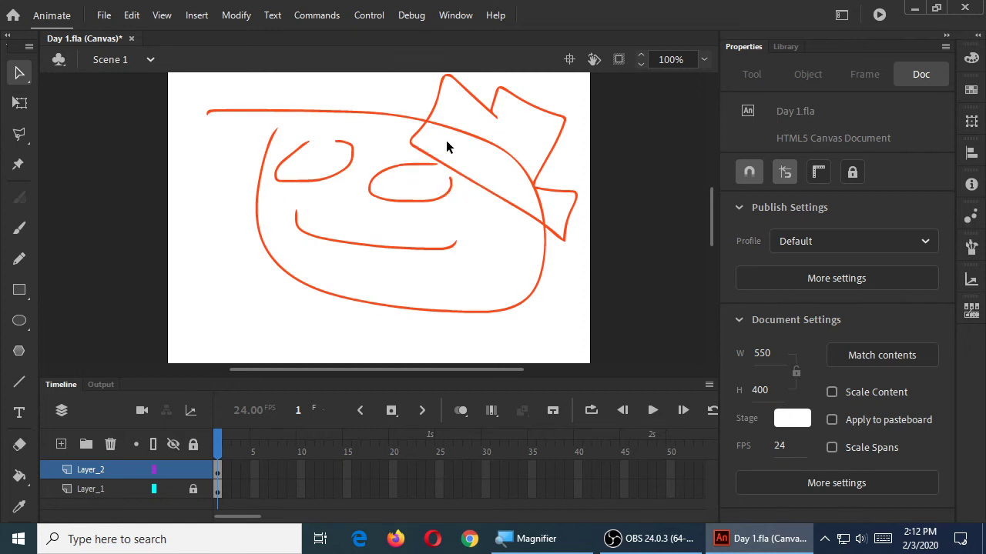
key("ctrl+z")
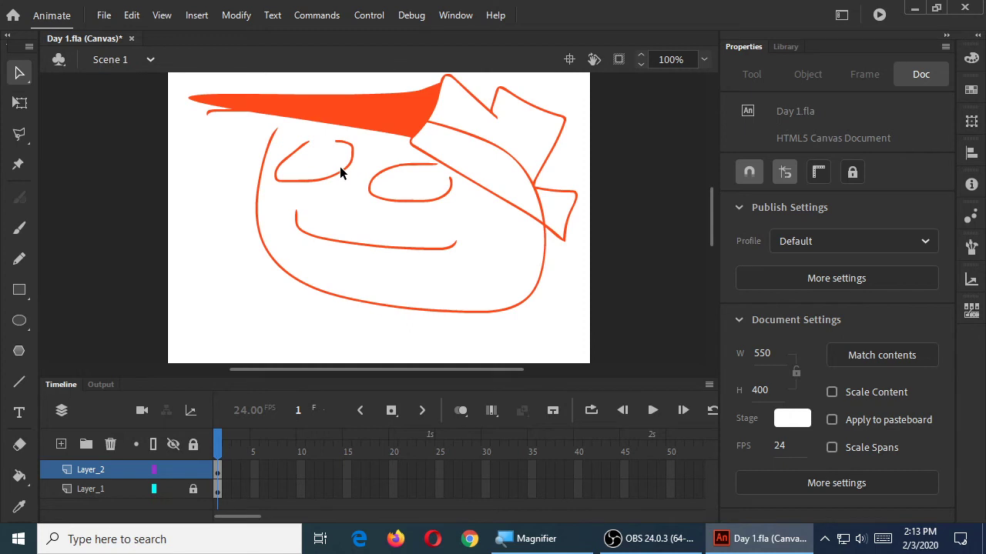
key("ctrl+z")
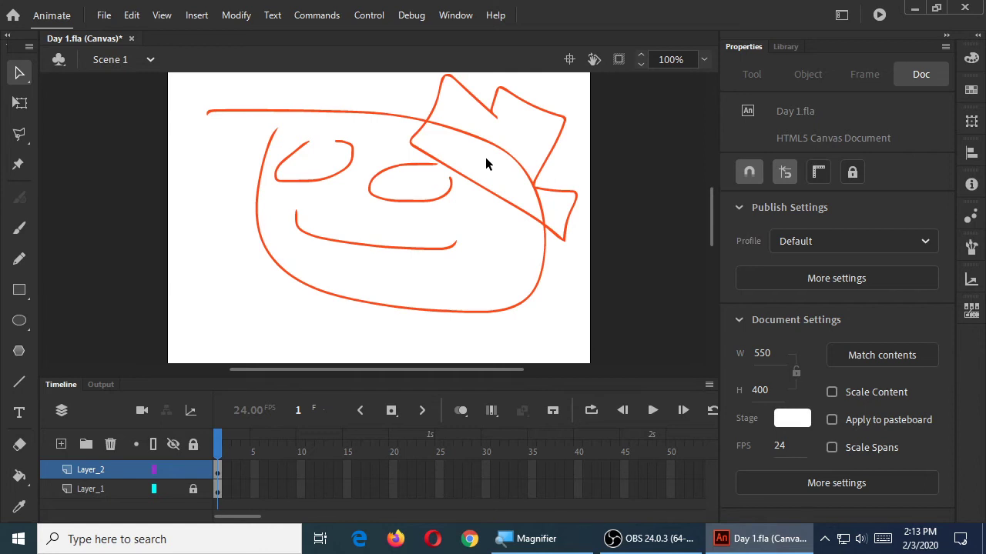
- Examine the hat's right edge at up to 2000% magnification and return to a view of the whole stage
scroll(486, 163, "up", 6)
mouse_move(522, 157)
left_mouse_down()
mouse_move(238, 286)
mouse_move(280, 235)
mouse_move(370, 238)
left_mouse_up()
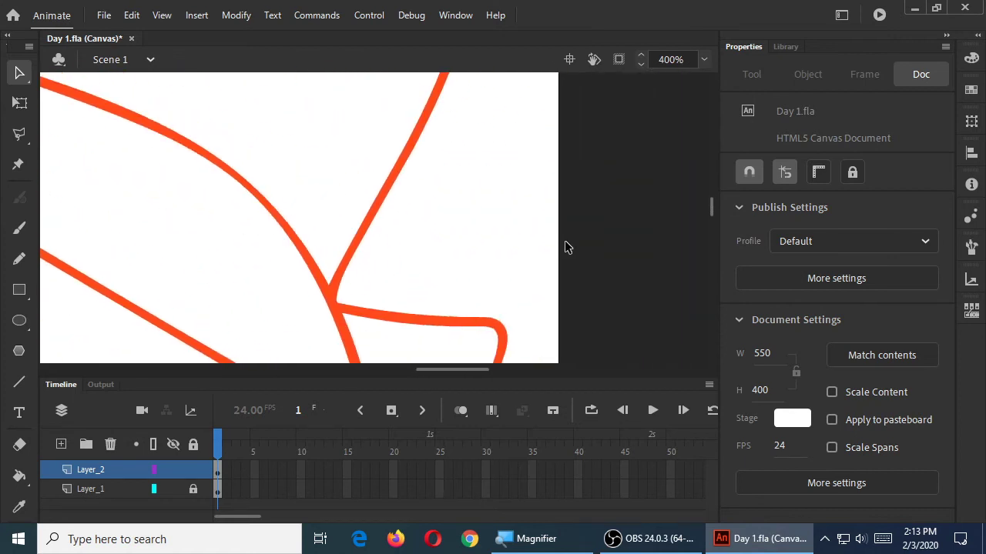
scroll(566, 246, "up", 5)
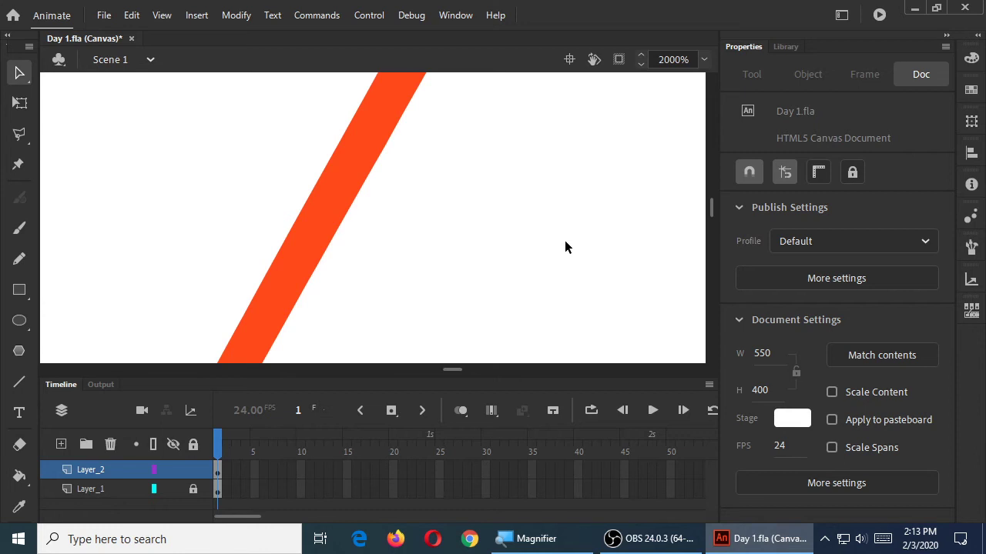
key("ctrl+minus")
key("ctrl+minus")
key("ctrl+minus")
key("ctrl+minus")
key("ctrl+minus")
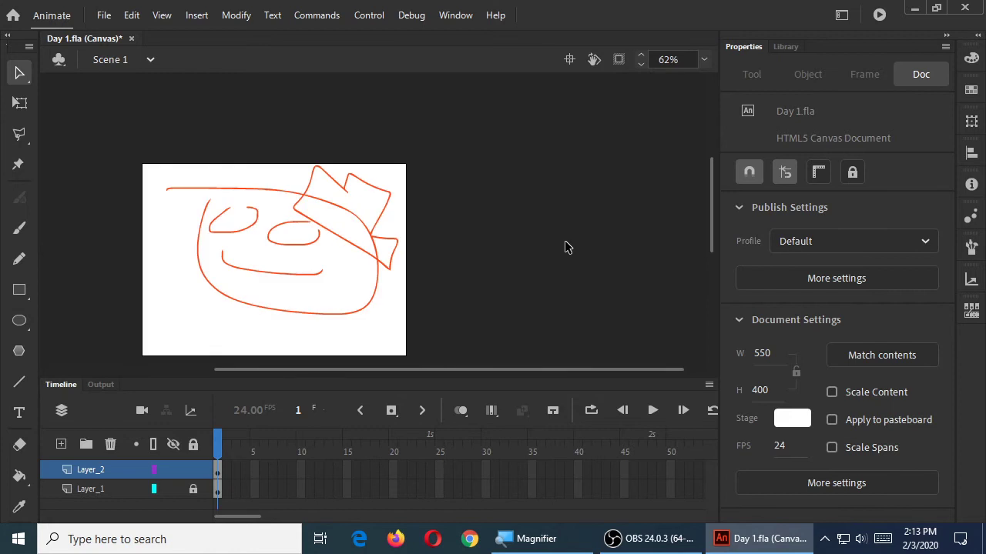
- Select the hat on Layer_2, delete it and undo the deletion
left_click(380, 220)
key("Delete")
key("ctrl+z")
- Try bending the hat's right edge inward and outward with the Selection tool and undo all the distortions
key("ctrl+equal")
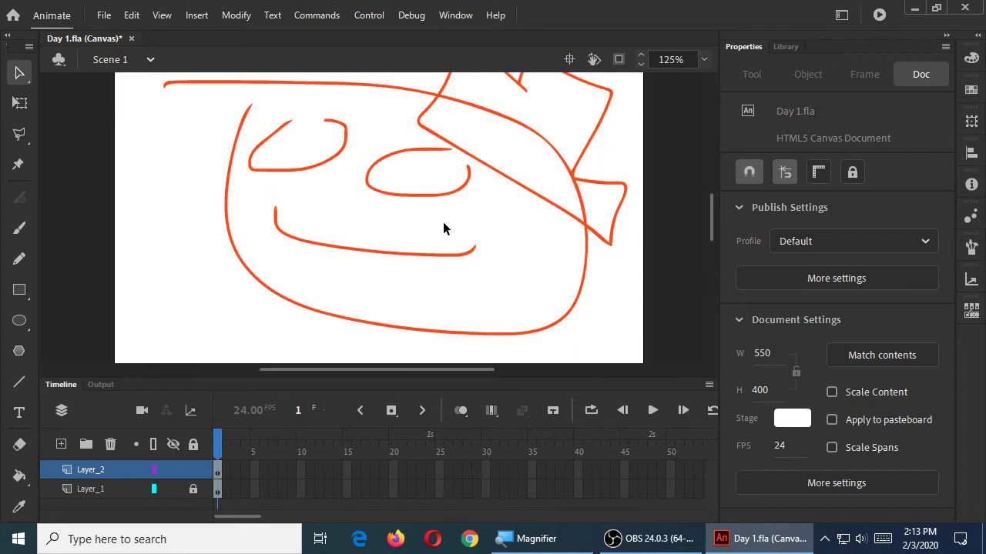
left_click_drag(500, 136, 469, 170)
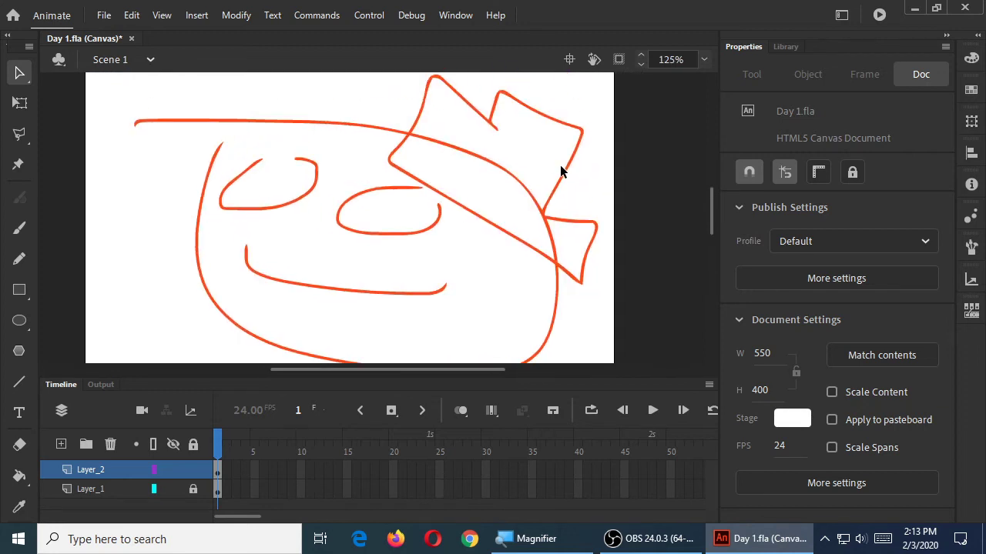
mouse_move(563, 166)
left_mouse_down()
mouse_move(543, 161)
mouse_move(532, 202)
left_mouse_up()
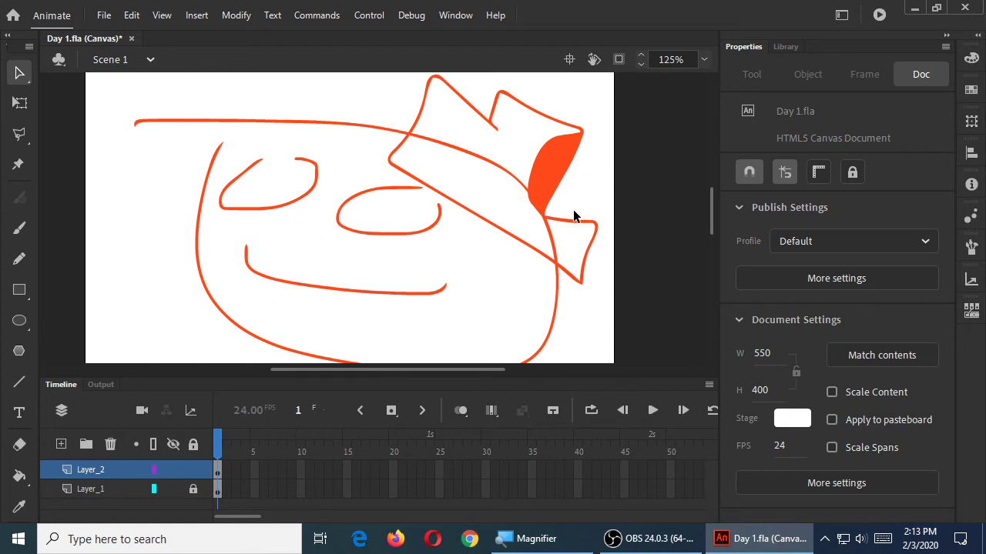
key("ctrl+z")
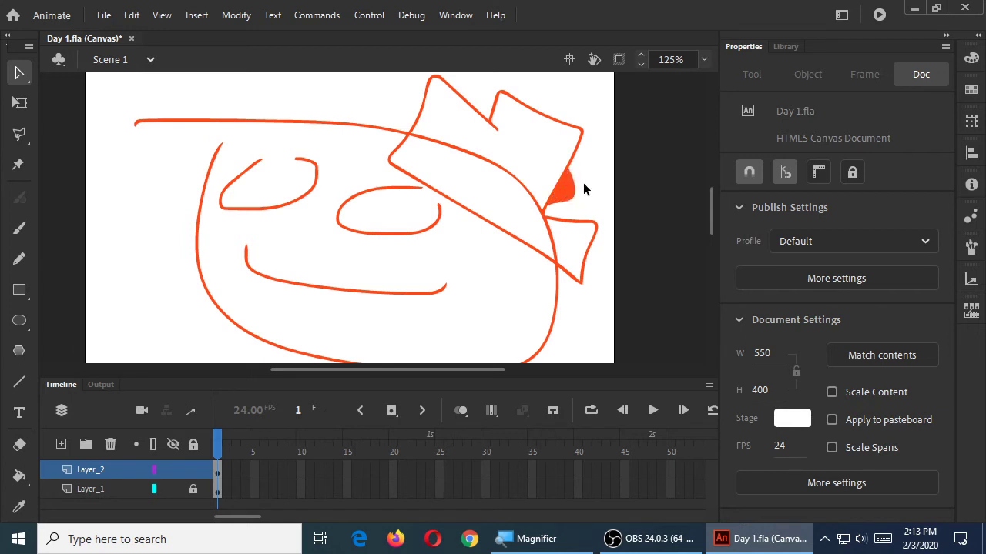
key("ctrl+z")
mouse_move(577, 155)
left_mouse_down()
mouse_move(588, 155)
mouse_move(576, 211)
left_mouse_up()
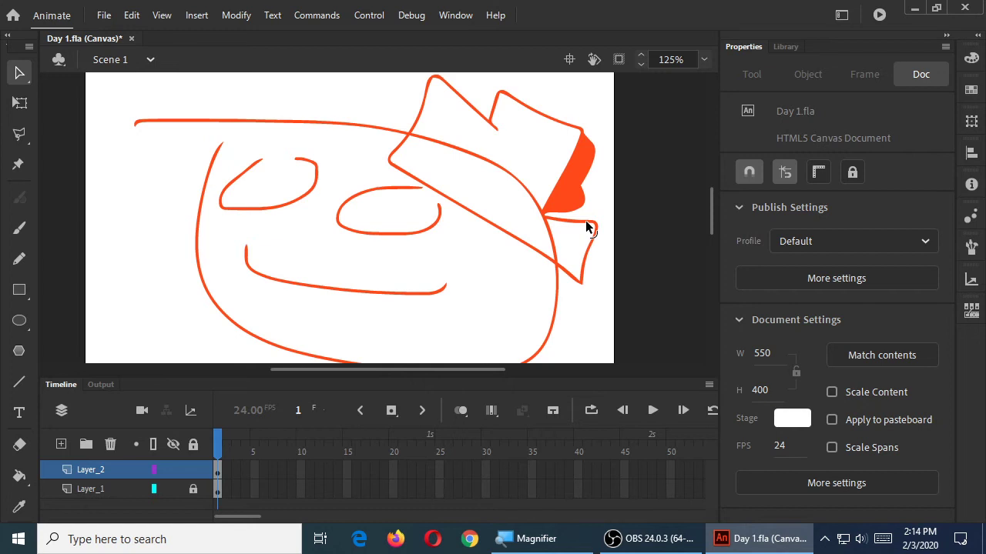
key("ctrl+z")
key("ctrl+z")
key("ctrl+z")
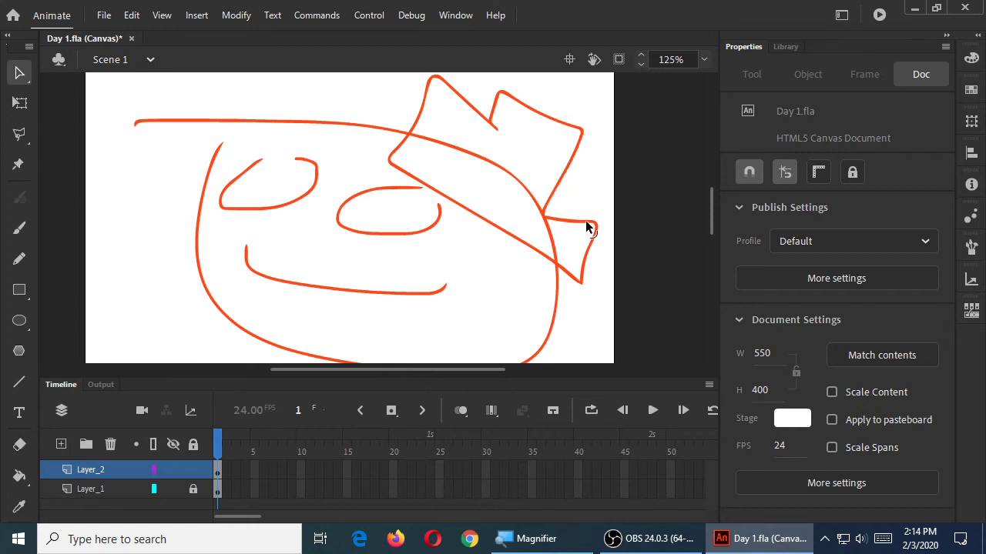
- Select the whole hat, move it across to the left side of the face and undo the move
left_click(569, 166)
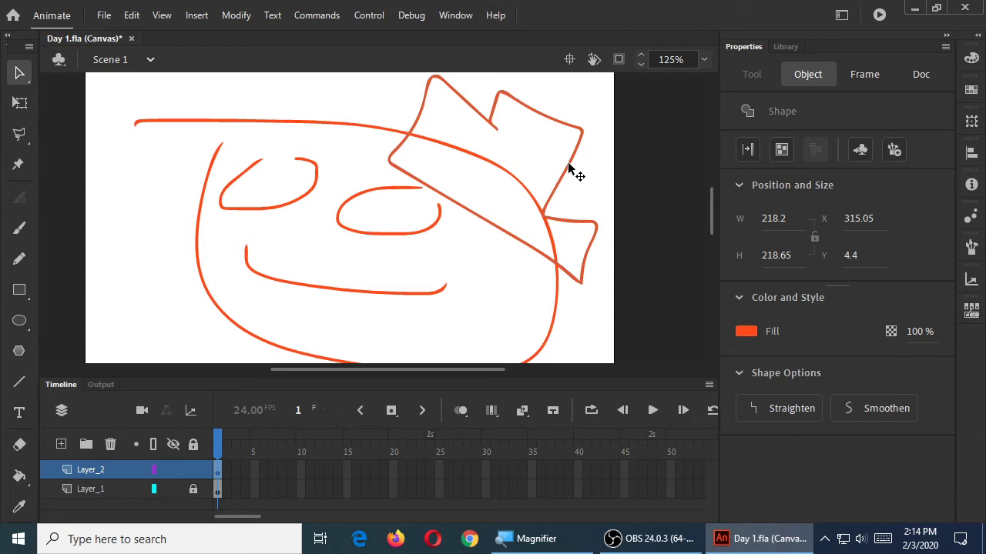
left_click_drag(568, 163, 293, 223)
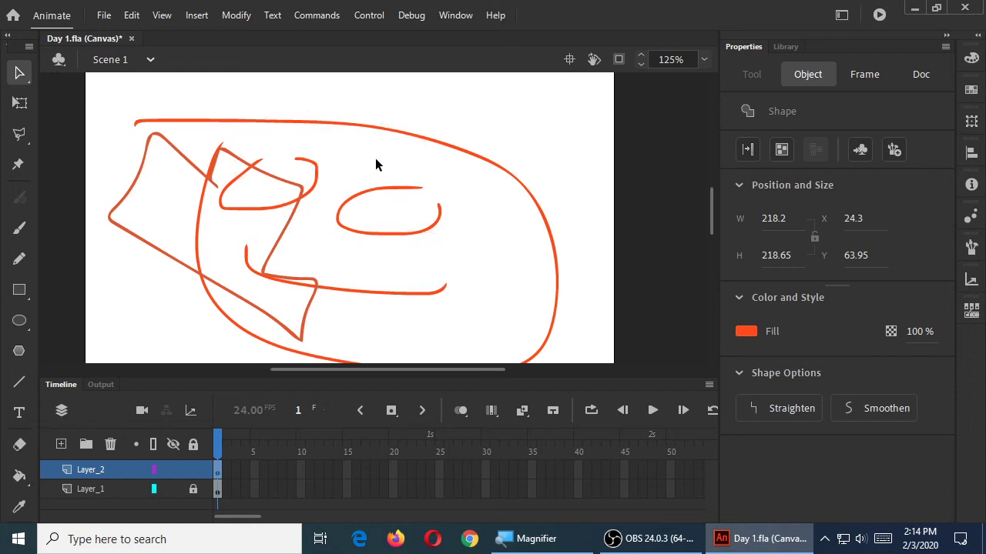
key("ctrl+z")
key("ctrl+z")
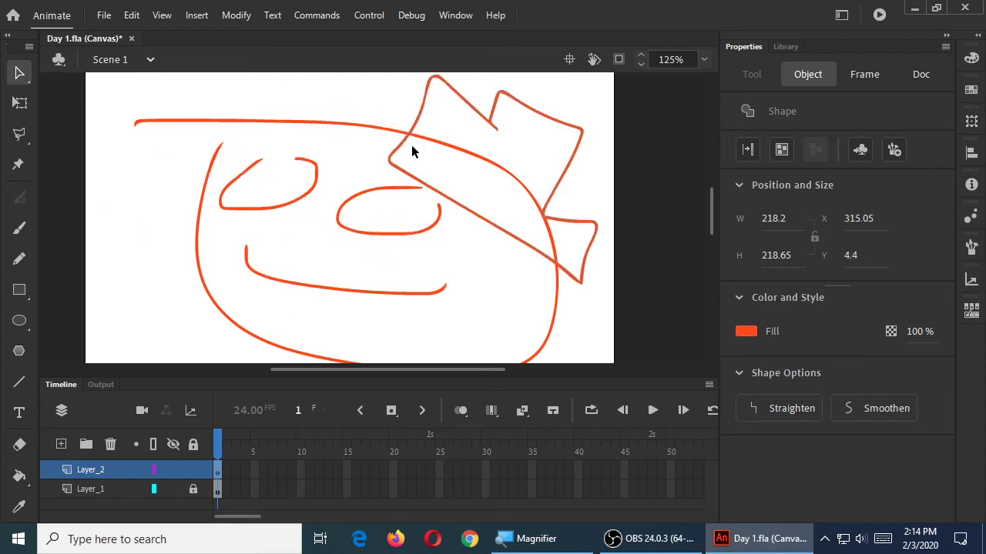
- Move the selected hat toward the face to about X 272.5, Y -5.2 and clear the selection
left_click(580, 104)
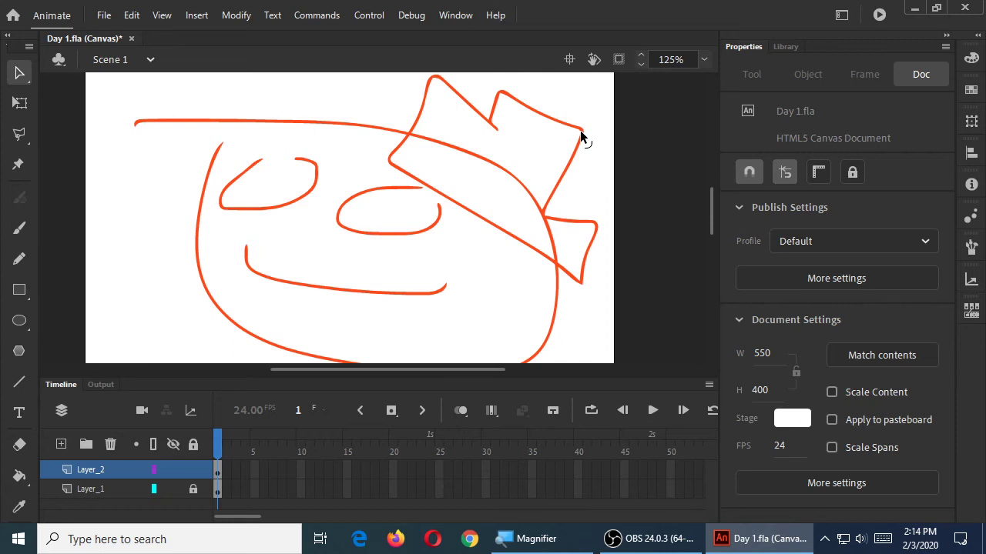
left_click(581, 133)
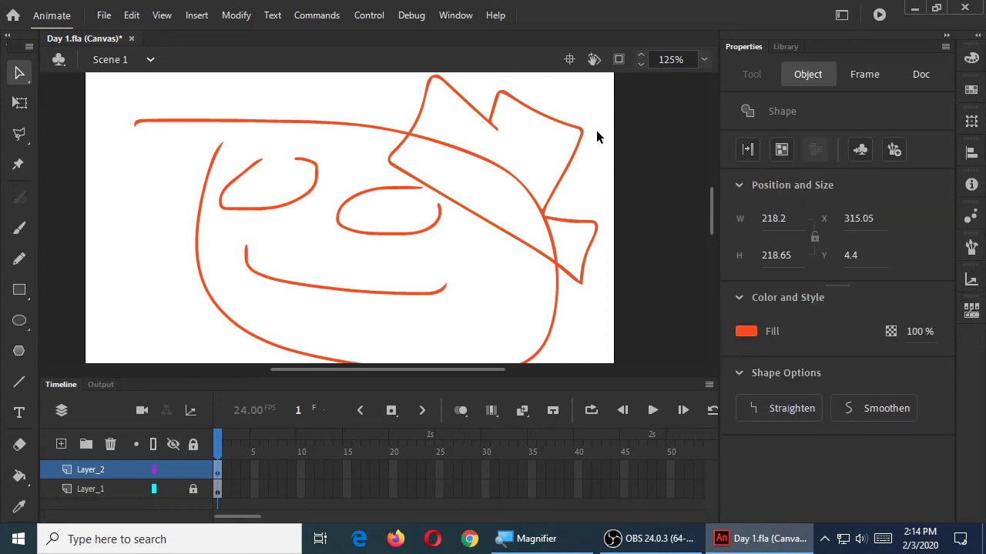
left_click_drag(568, 167, 516, 185)
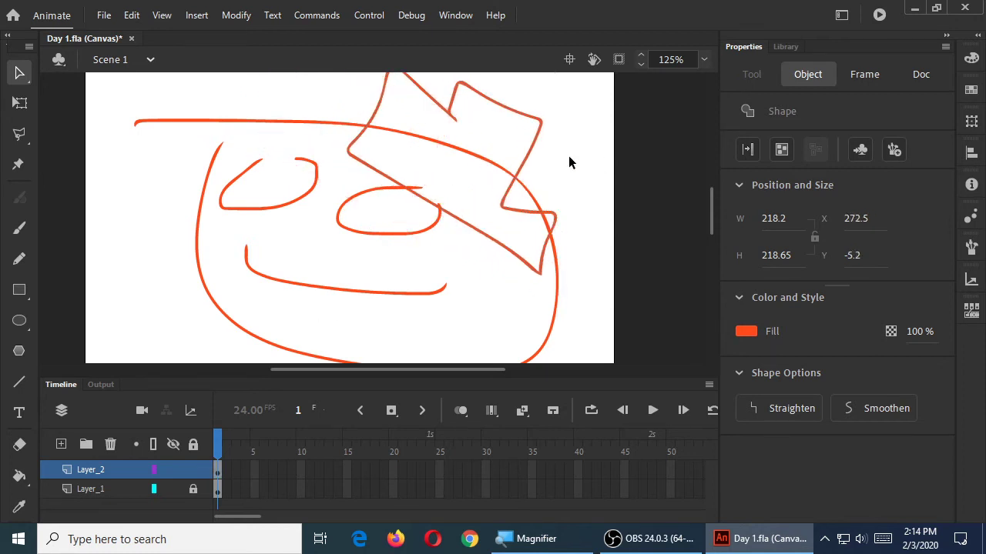
left_click(554, 162)
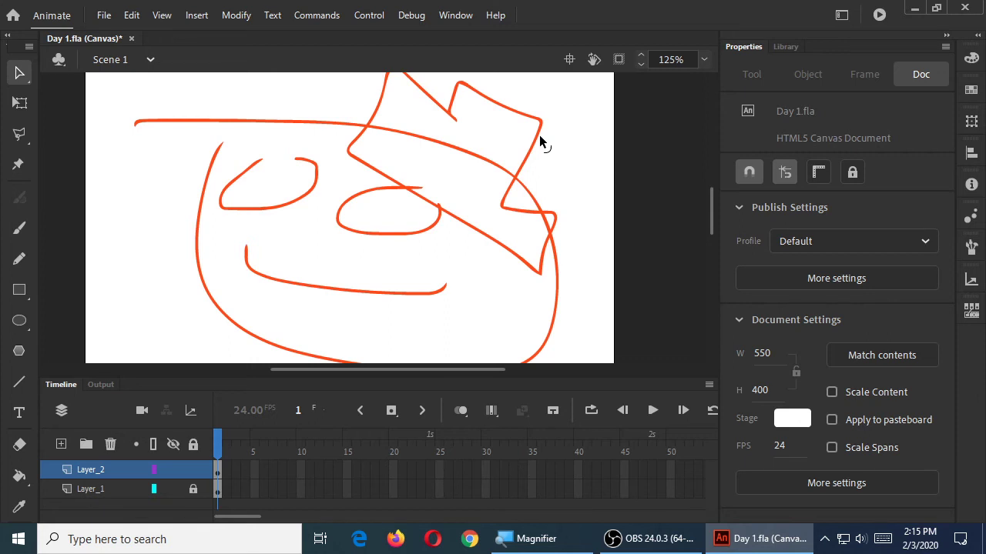
- Try deleting the hat and pulling its right edge outward into a spike near the upper corner, undoing both changes
left_click(504, 207)
key("Delete")
key("ctrl+z")
mouse_move(533, 151)
left_mouse_down()
mouse_move(502, 169)
mouse_move(293, 185)
mouse_move(288, 157)
mouse_move(577, 154)
mouse_move(458, 154)
mouse_move(553, 132)
left_mouse_up()
left_click(530, 127)
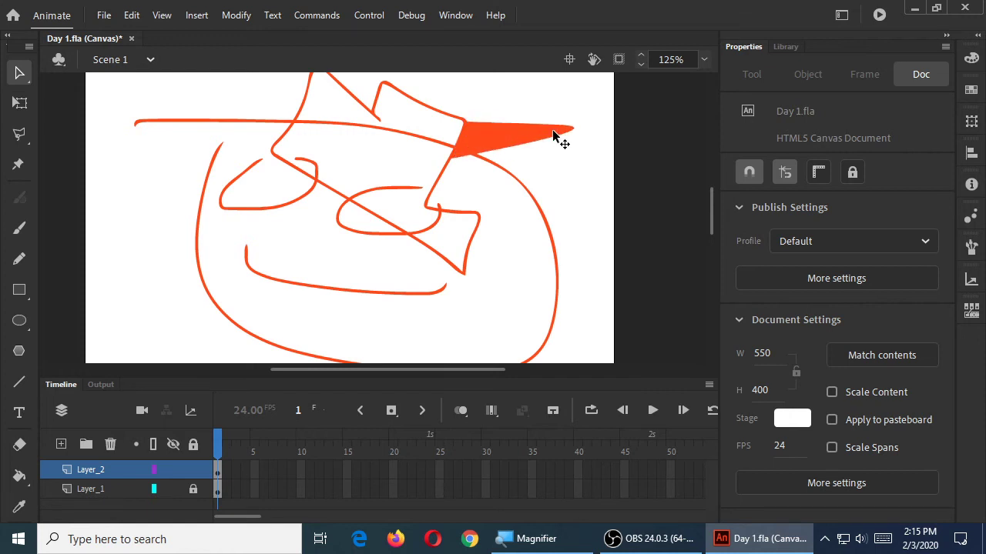
key("ctrl+z")
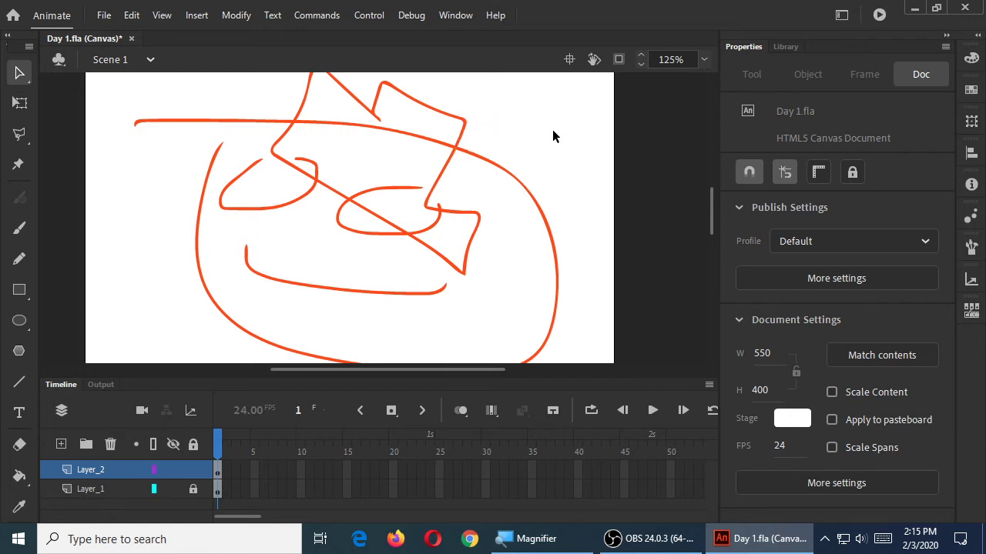
- Select the hat and nudge it in large increments around the face to X 49.3, Y -5.2
key("ctrl+z")
key("ctrl+z")
key("ctrl+z")
key("ctrl+z")
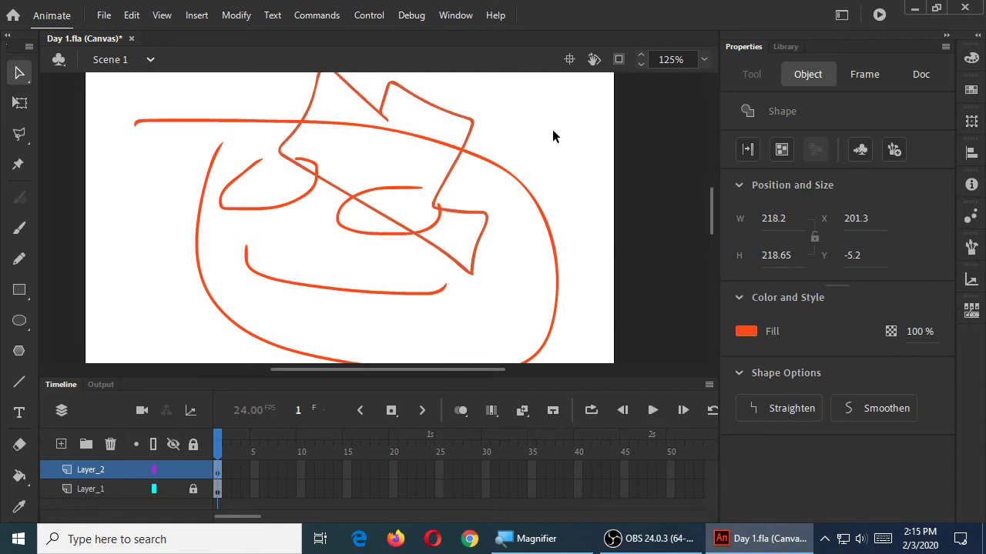
key("ctrl+z")
key("ctrl+z")
key("ctrl+z")
key("ctrl+z")
key("ctrl+z")
key("ctrl+z")
key("ctrl+z")
key("ctrl+z")
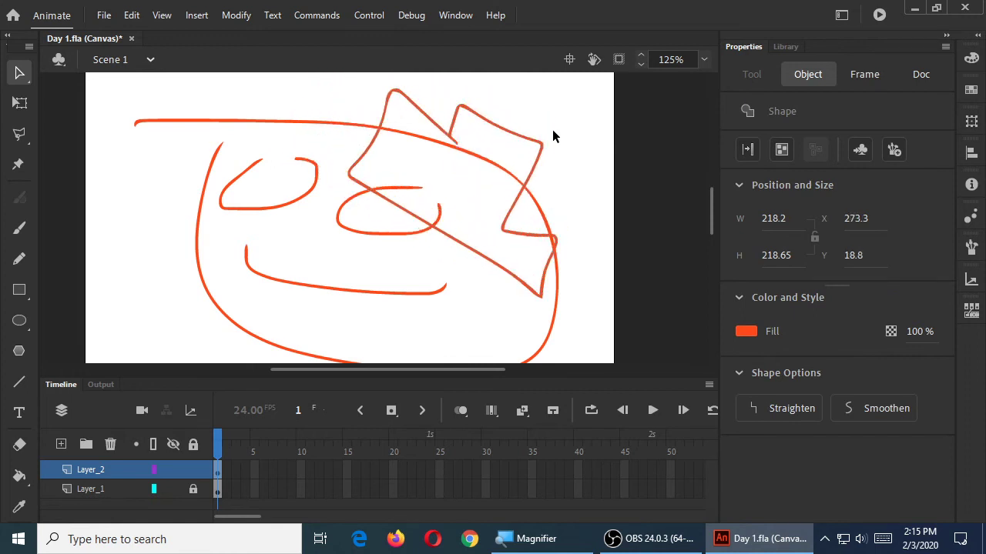
key("ctrl+z")
key("ctrl+z")
key("ctrl+z")
key("ctrl+z")
key("ctrl+z")
key("ctrl+z")
key("ctrl+z")
key("ctrl+z")
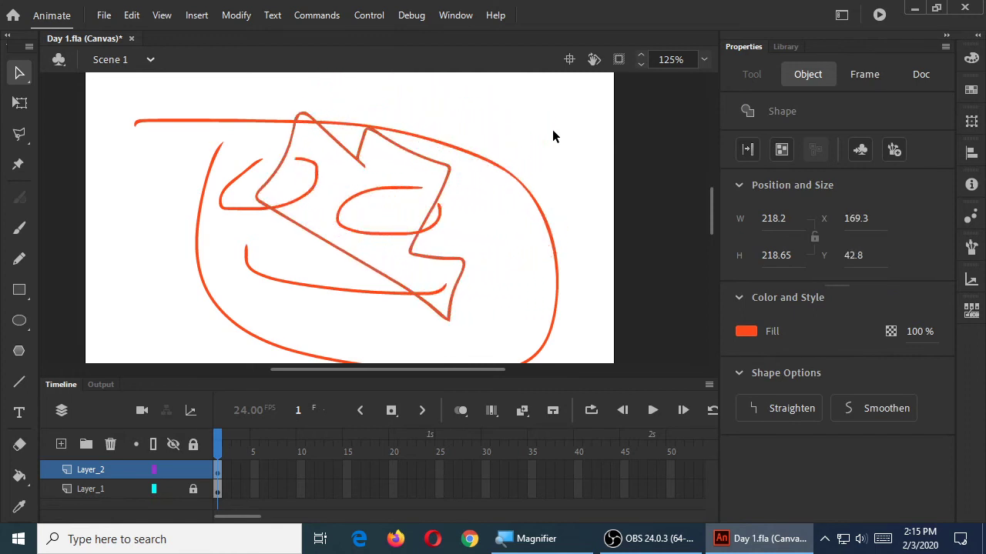
key("ctrl+z")
key("ctrl+z")
key("ctrl+z")
key("ctrl+z")
key("ctrl+z")
key("ctrl+z")
key("ctrl+z")
key("ctrl+z")
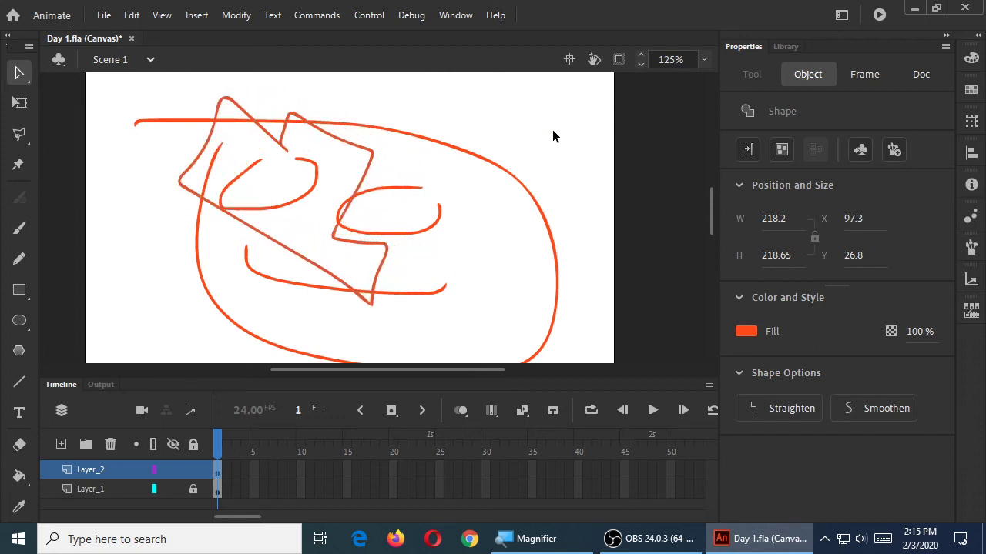
key("ctrl+z")
key("ctrl+z")
key("ctrl+z")
key("ctrl+z")
key("ctrl+z")
key("ctrl+z")
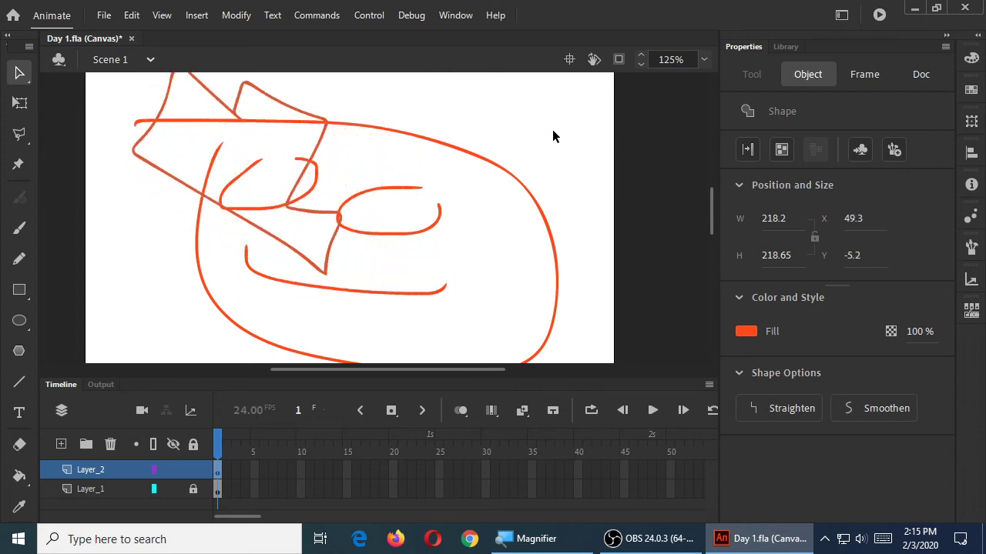
- Nudge the hat back toward the right side of the head in large increments to X 265.3, Y 26.8
key("ctrl+y")
key("ctrl+y")
key("ctrl+y")
key("ctrl+y")
key("ctrl+y")
key("ctrl+y")
key("ctrl+y")
key("ctrl+y")
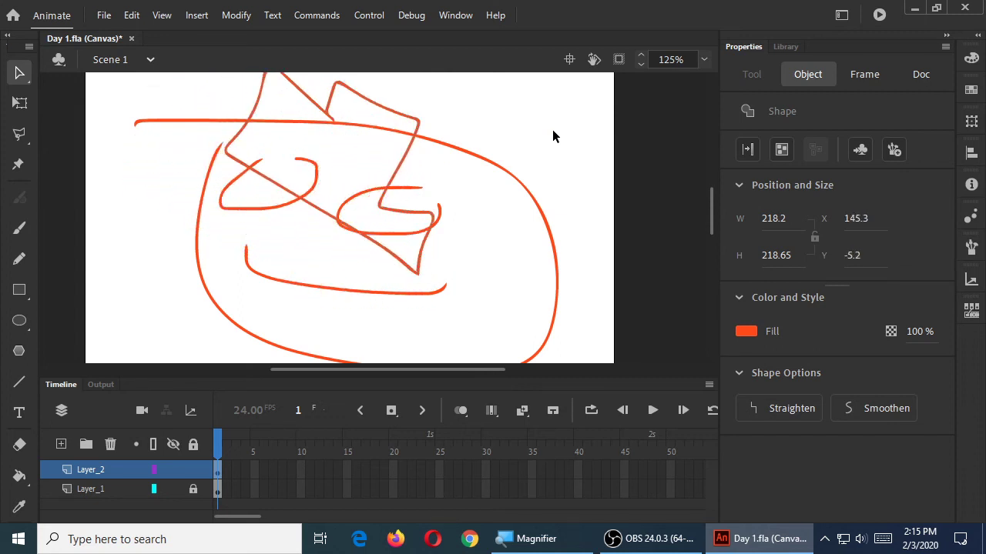
key("ctrl+y")
key("ctrl+y")
key("ctrl+y")
key("ctrl+y")
key("ctrl+y")
key("ctrl+y")
key("ctrl+y")
key("ctrl+y")
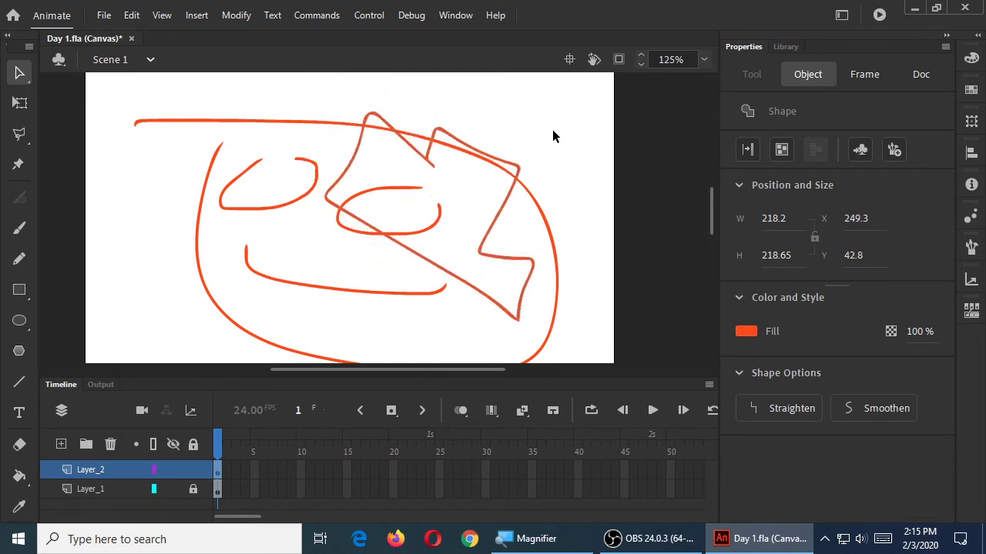
key("ctrl+y")
key("ctrl+y")
key("ctrl+y")
key("ctrl+y")
key("ctrl+y")
key("ctrl+y")
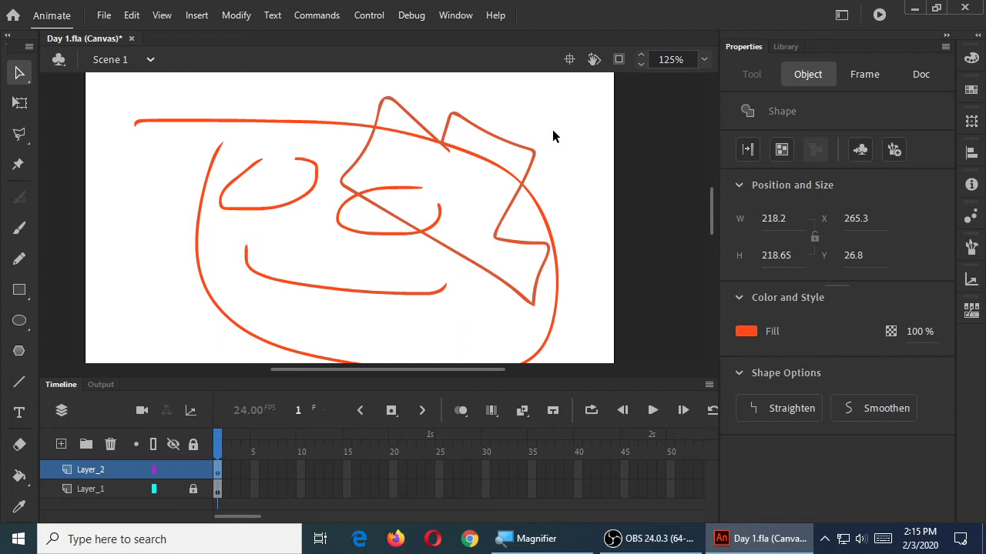
- Nudge the selected hat upward in fine increments to about Y 11.6
key("Up")
key("Up")
key("Up")
key("Up")
key("Up")
key("Up")
key("Up")
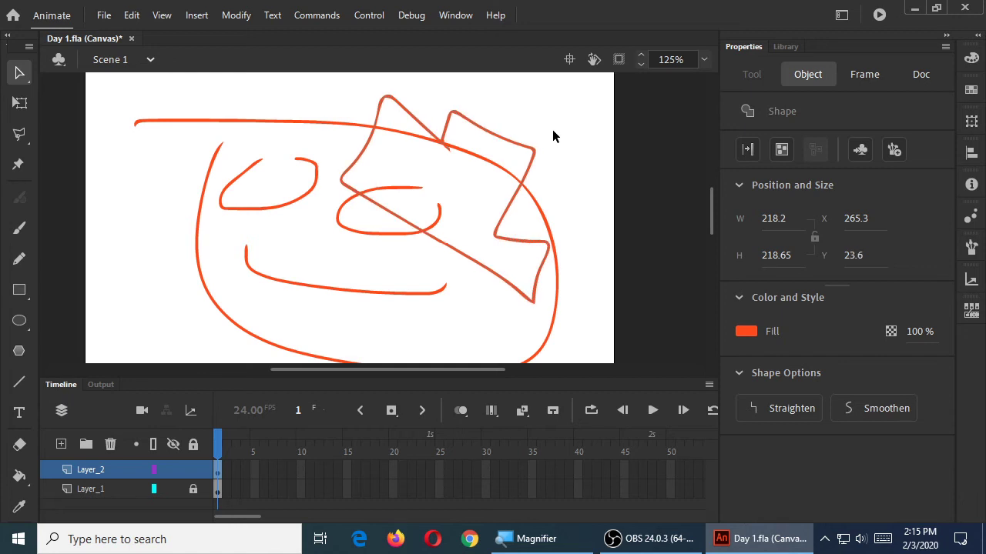
key("Up")
key("Up")
key("Up")
key("Up")
key("Up")
key("Up")
key("Up")
key("Up")
key("Up")
key("Up")
key("Up")
key("Up")
key("Up")
key("Up")
key("Up")
key("Up")
key("Up")
key("Up")
key("Up")
key("Up")
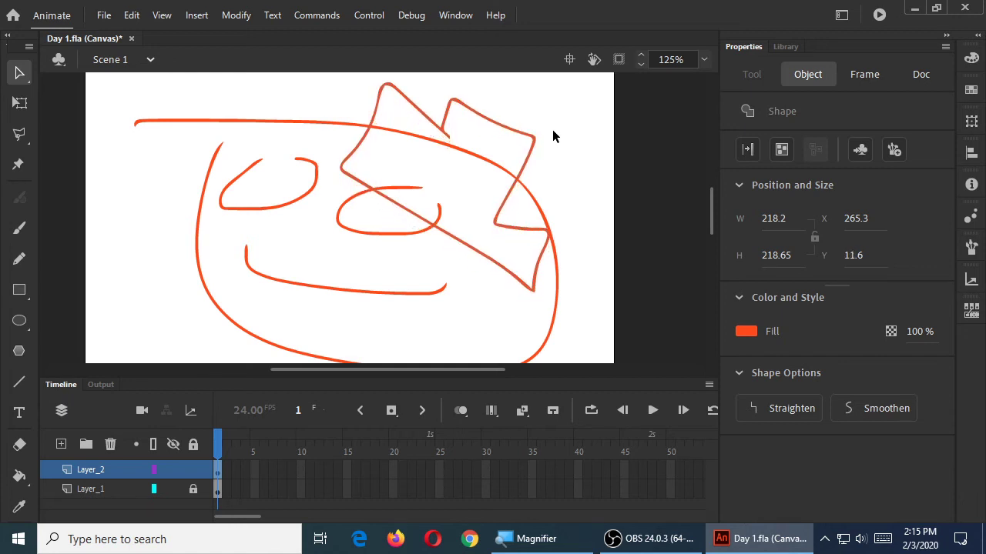
- Nudge the hat down and to the left in fine increments to about X 250.1, Y 31.6
key("Down")
key("Down")
key("Down")
key("Down")
key("Down")
key("Down")
key("Down")
key("Down")
key("Down")
key("Down")
key("Down")
key("Down")
key("Down")
key("Down")
key("Down")
key("Down")
key("Down")
key("Down")
key("Down")
key("Down")
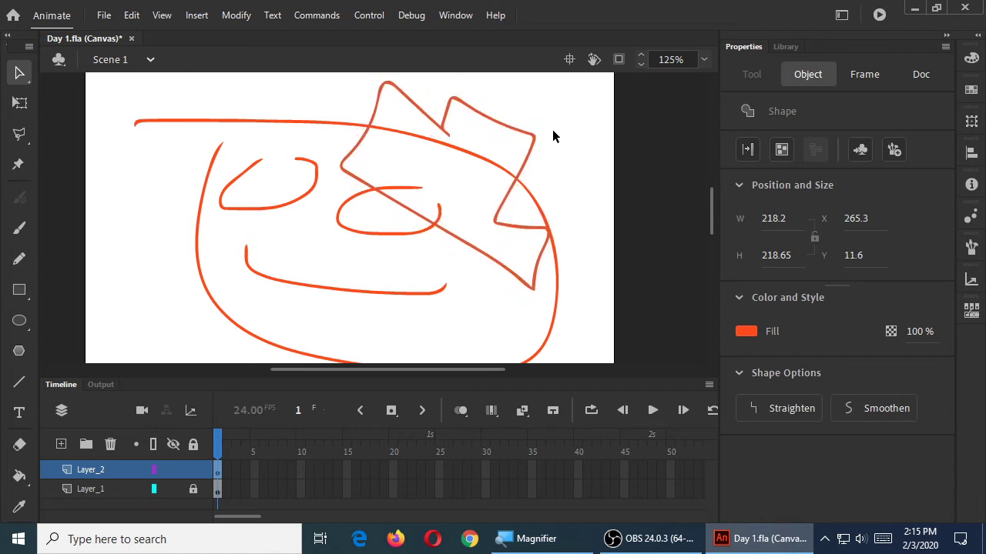
key("Left")
key("Left")
key("Left")
key("Left")
key("Left")
key("Left")
key("Left")
key("Left")
key("Left")
key("Left")
key("Left")
key("Left")
key("Left")
key("Left")
key("Left")
key("Left")
key("Left")
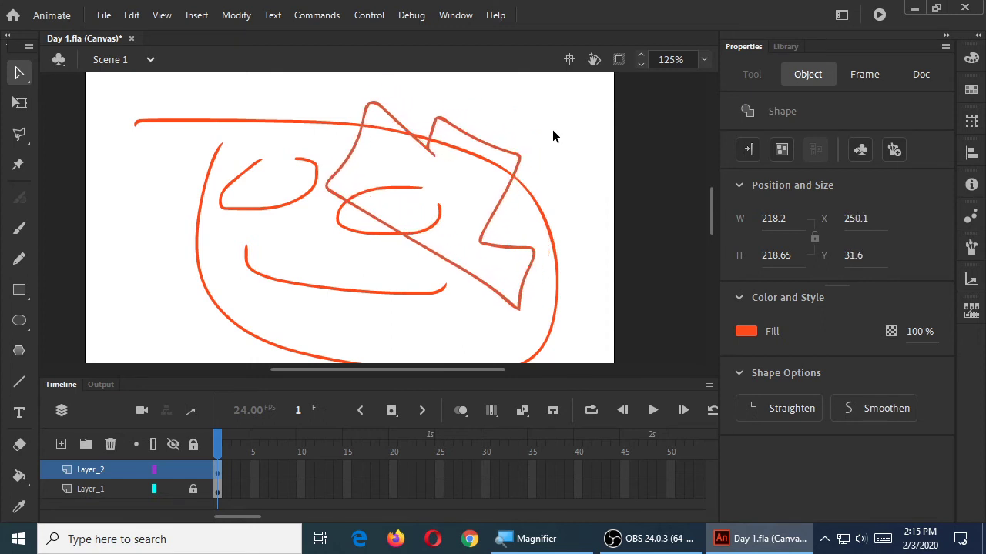
- Nudge the selected hat to the right in fine increments to X 270.1
key("Right")
key("Right")
key("Right")
key("Right")
key("Right")
key("Right")
key("Right")
key("Right")
key("Right")
key("Right")
key("Right")
key("Right")
key("Right")
key("Right")
key("Right")
key("Right")
key("Right")
key("Right")
key("Right")
key("Right")
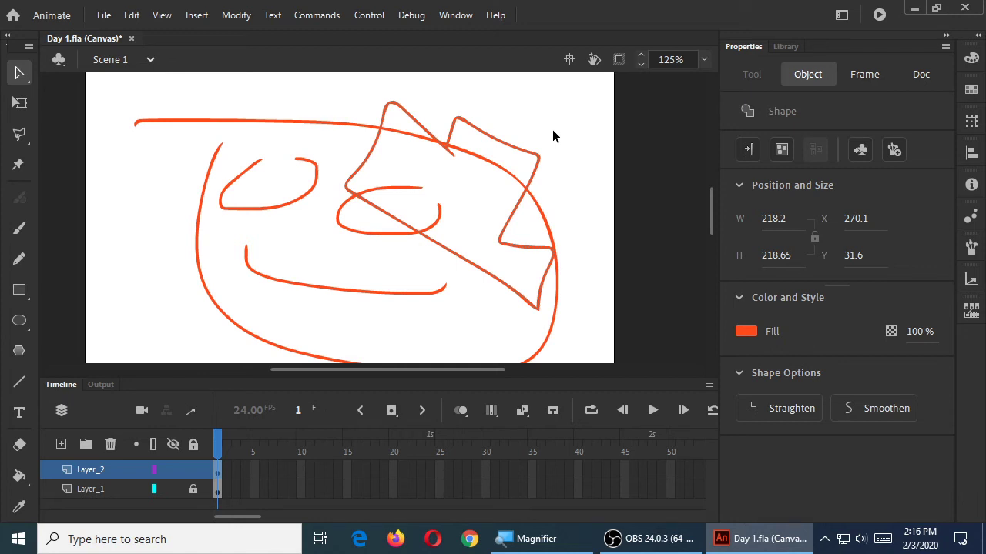
- Nudge the hat straight upward in fine increments toward the upper edge of the canvas
key("Up")
key("Up")
key("Up")
key("Up")
key("Up")
key("Up")
key("Up")
key("Up")
key("Up")
key("Up")
key("Up")
key("Up")
key("Up")
key("Up")
key("Up")
key("Up")
key("Up")
key("Up")
key("Up")
key("Up")
- Nudge the hat straight down over the face in fine increments to Y 55.6
key("Down")
key("Down")
key("Down")
key("Down")
key("Down")
key("Down")
key("Down")
key("Down")
key("Down")
key("Down")
key("Down")
key("Down")
key("Down")
key("Down")
key("Down")
key("Down")
key("Down")
key("Down")
key("Down")
key("Down")
key("Down")
key("Down")
key("Down")
key("Down")
key("Down")
key("Down")
- Nudge the hat toward the left side of the face, first in fine increments and after that in large ones
key("Left")
key("Left")
key("Left")
key("Left")
key("Left")
key("Left")
key("Left")
key("Left")
key("shift+Left")
key("shift+Left")
key("shift+Left")
key("shift+Left")
key("shift+Left")
key("shift+Left")
key("shift+Left")
key("shift+Left")
key("shift+Left")
key("shift+Left")
key("shift+Left")
key("shift+Left")
key("shift+Left")
key("shift+Left")
key("shift+Left")
- Nudge the hat back to the right in large and fine increments to X 225.3
key("shift+Right")
key("shift+Right")
key("shift+Right")
key("shift+Right")
key("shift+Right")
key("shift+Right")
key("shift+Right")
key("shift+Right")
key("shift+Right")
key("shift+Right")
key("Right")
key("Right")
key("Right")
key("Right")
key("Right")
key("Right")
key("Right")
key("Right")
key("Right")
key("Right")
key("Right")
key("Right")
key("Right")
key("Right")
key("Right")
key("Right")
key("Right")
key("Right")
key("Right")
key("Right")
key("Right")
key("Right")
key("Right")
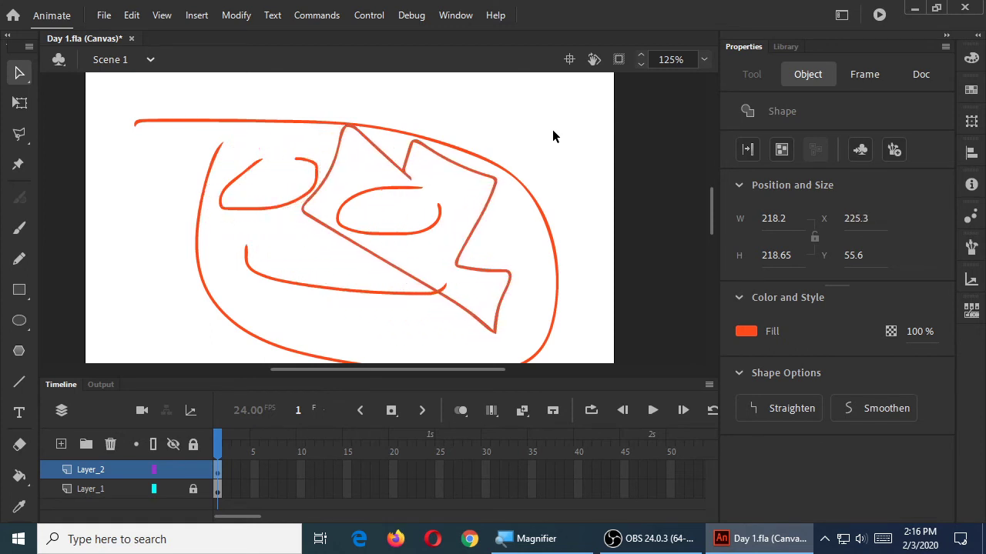
- Nudge the hat across the face in large horizontal increments to X 129.3
key("shift+Left")
key("shift+Left")
key("shift+Left")
key("shift+Left")
key("shift+Left")
key("shift+Left")
key("shift+Left")
key("shift+Left")
key("shift+Left")
key("shift+Left")
key("shift+Left")
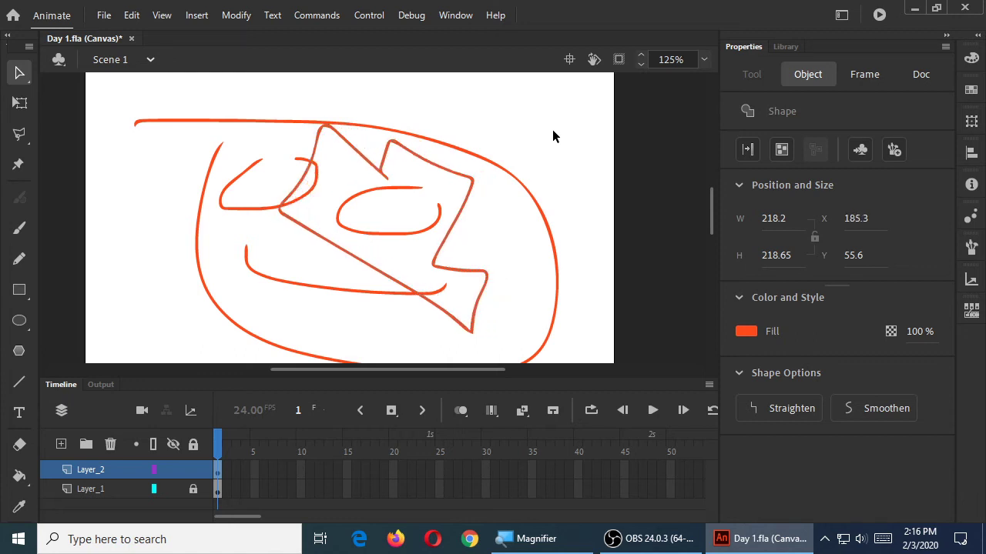
key("shift+Right")
key("shift+Right")
key("shift+Right")
key("shift+Right")
key("shift+Right")
key("shift+Right")
key("shift+Right")
key("shift+Right")
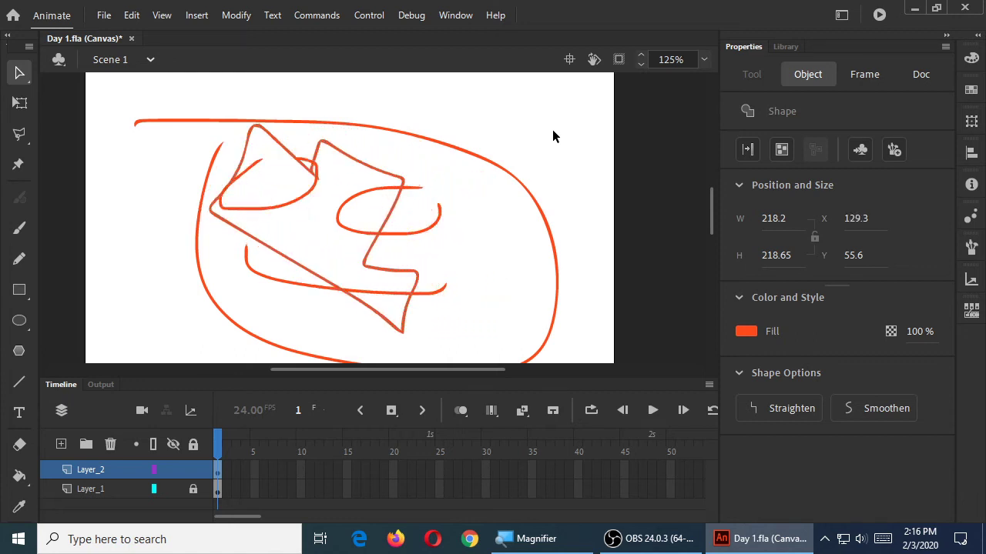
- Nudge the hat in large increments to X 281.3, Y 15.6, and move it freely back over the face's left eye
key("shift+Right")
key("shift+Right")
key("shift+Right")
key("shift+Right")
key("shift+Right")
key("shift+Right")
key("shift+Up")
key("shift+Up")
key("shift+Up")
key("shift+Right")
key("shift+Right")
key("shift+Right")
key("shift+Right")
key("shift+Up")
key("shift+Up")
key("shift+Up")
key("shift+Up")
key("shift+Up")
key("shift+Left")
key("shift+Down")
key("shift+Down")
key("shift+Left")
key("shift+Down")
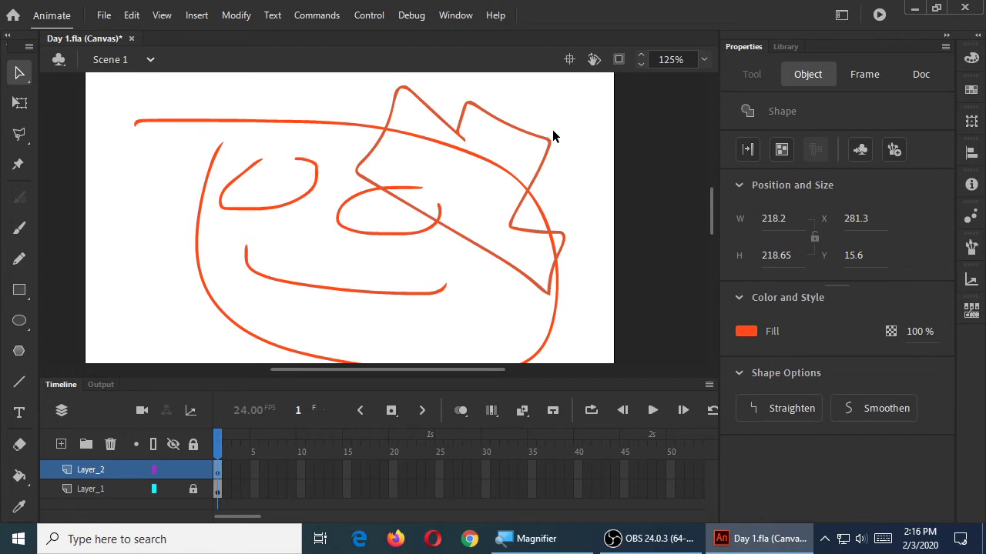
left_click_drag(543, 157, 314, 149)
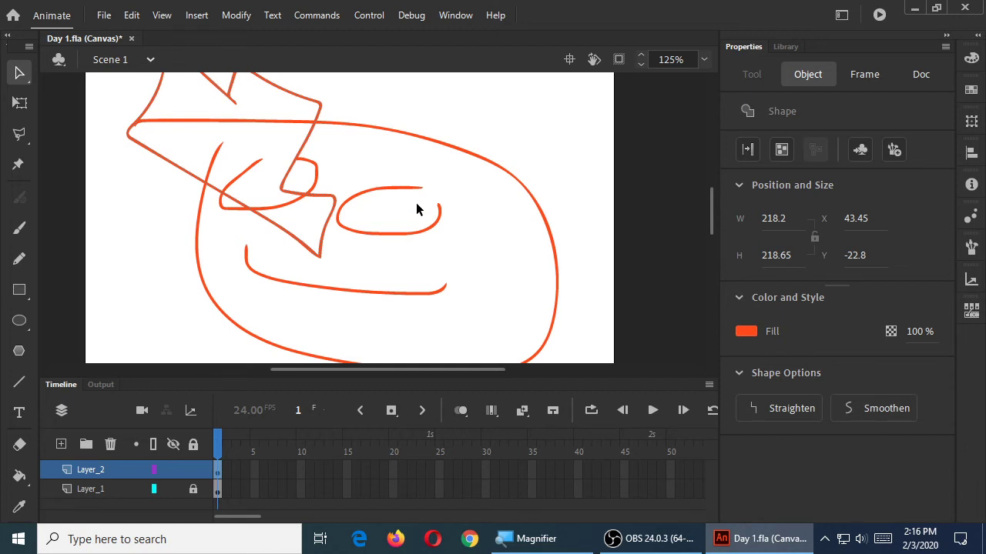
- Rotate the hat about 60 degrees counterclockwise around its centre with the Free Transform tool
key("super+plus")
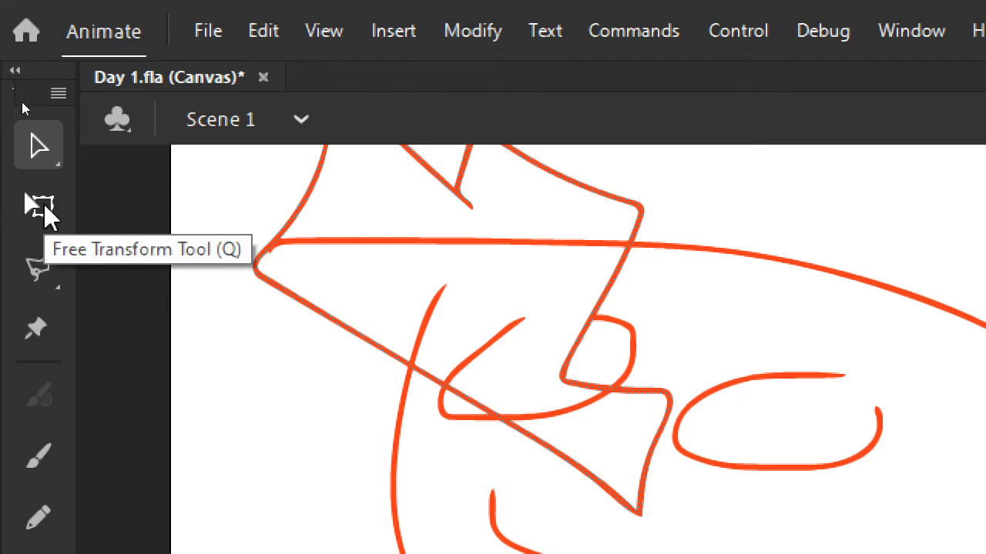
key("super+minus")
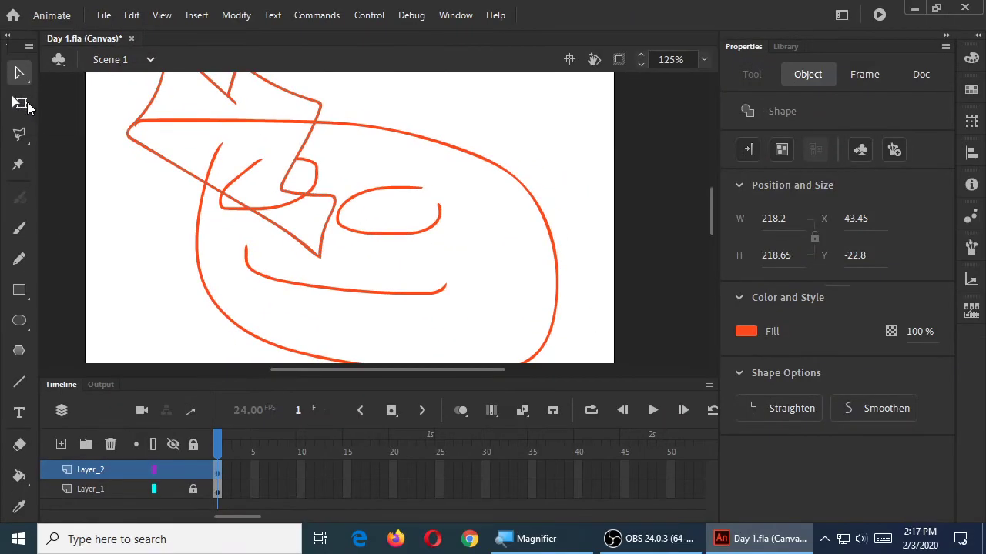
left_click(21, 103)
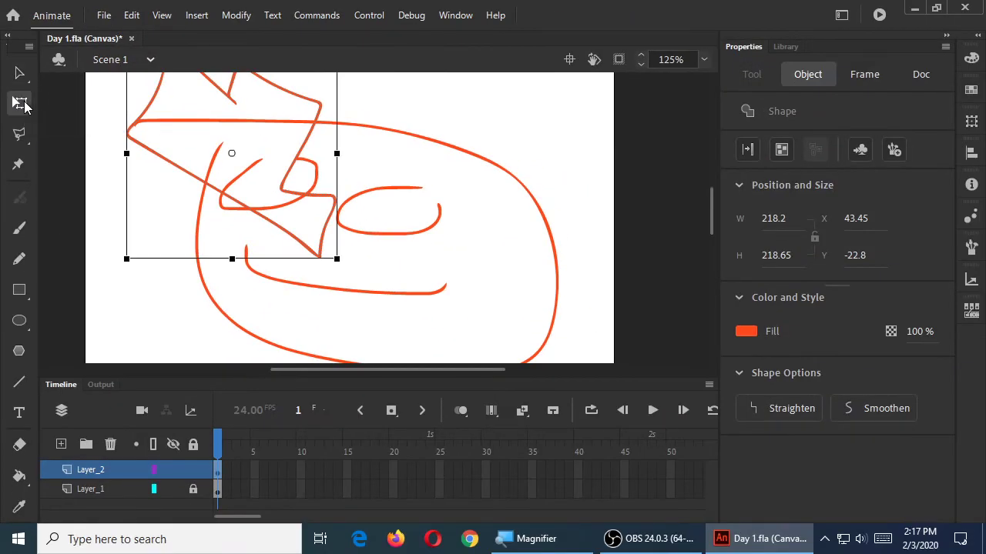
left_click(94, 128)
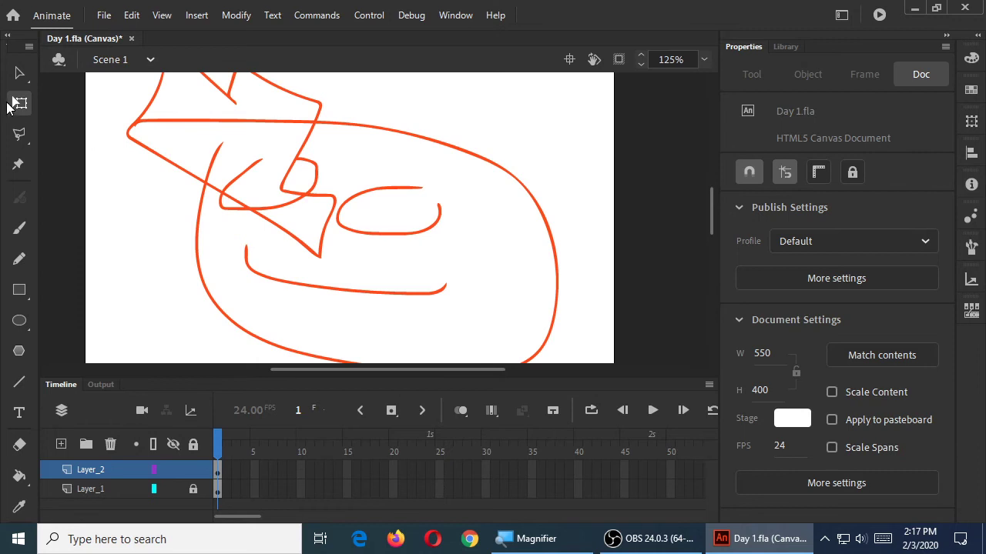
left_click(143, 118)
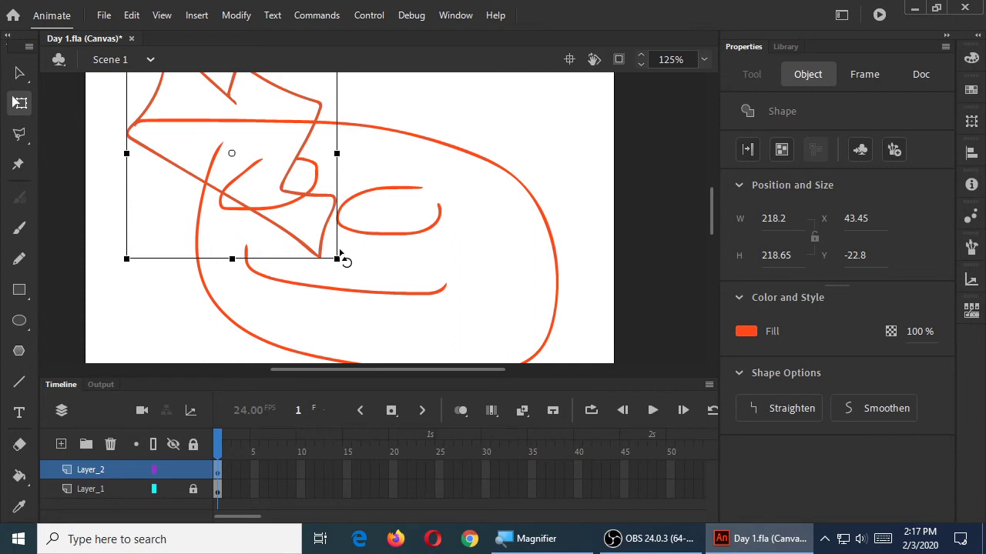
mouse_move(344, 255)
left_mouse_down()
mouse_move(376, 130)
mouse_move(387, 192)
mouse_move(328, 285)
mouse_move(269, 308)
mouse_move(322, 257)
mouse_move(325, 266)
mouse_move(373, 181)
mouse_move(393, 101)
mouse_move(392, 130)
left_mouse_up()
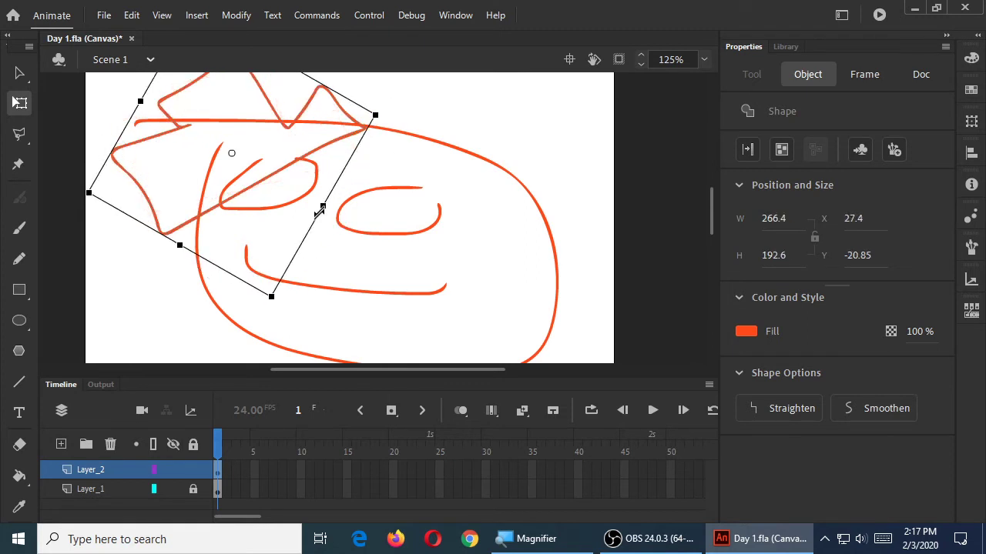
- Scale the hat with Free Transform to about 241 wide and 211 high, and deselect it
mouse_move(322, 207)
left_mouse_down()
mouse_move(358, 229)
mouse_move(264, 194)
mouse_move(306, 218)
mouse_move(275, 202)
mouse_move(294, 208)
left_mouse_up()
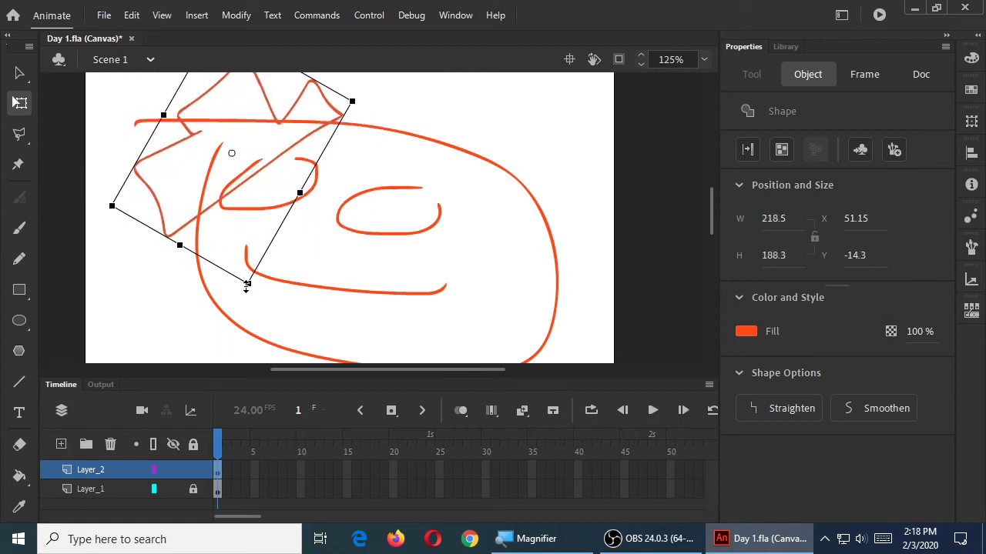
left_click_drag(248, 282, 248, 300)
left_click(316, 243)
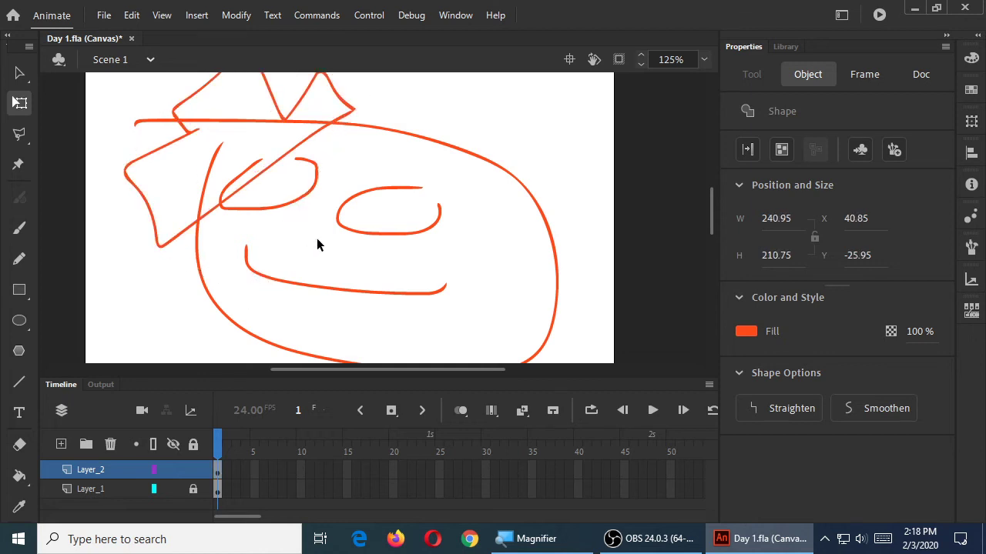
left_click(207, 216)
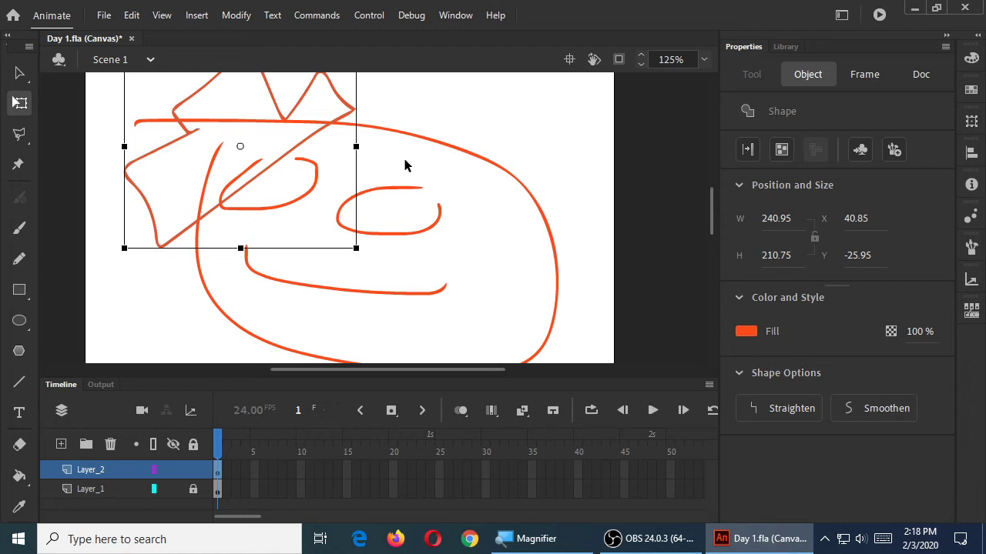
left_click(439, 125)
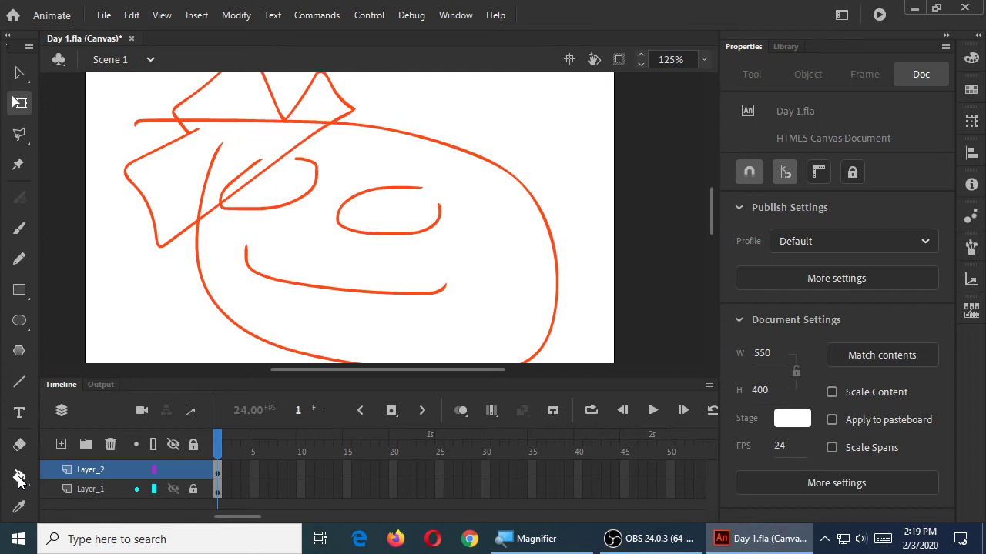
- Choose the Paint Bucket tool and set its fill colour to blue
left_click(19, 477)
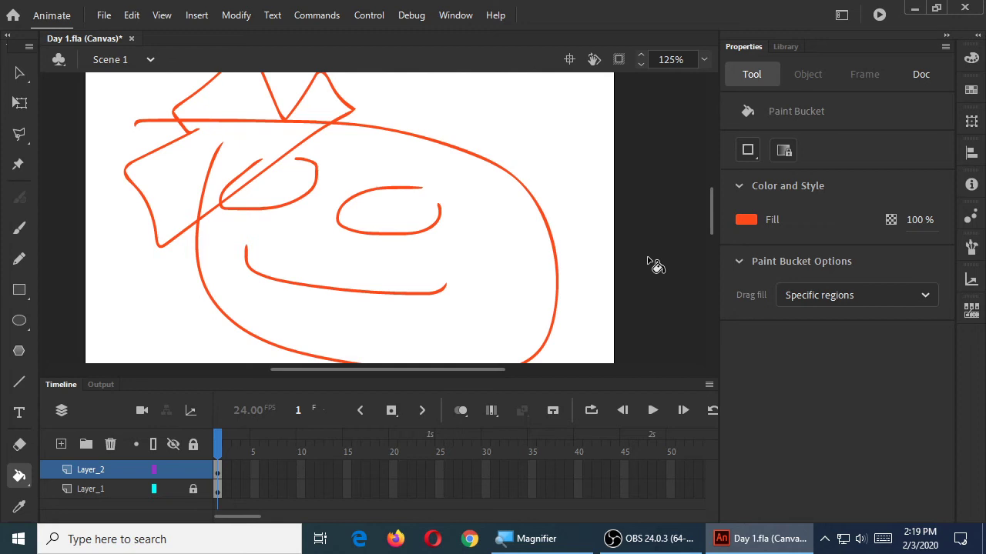
left_click(21, 74)
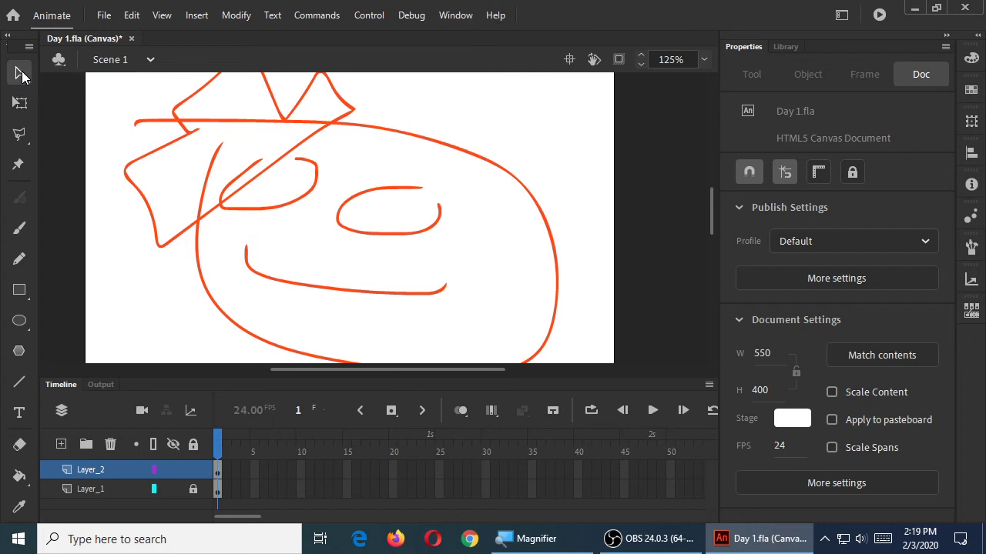
left_click(21, 229)
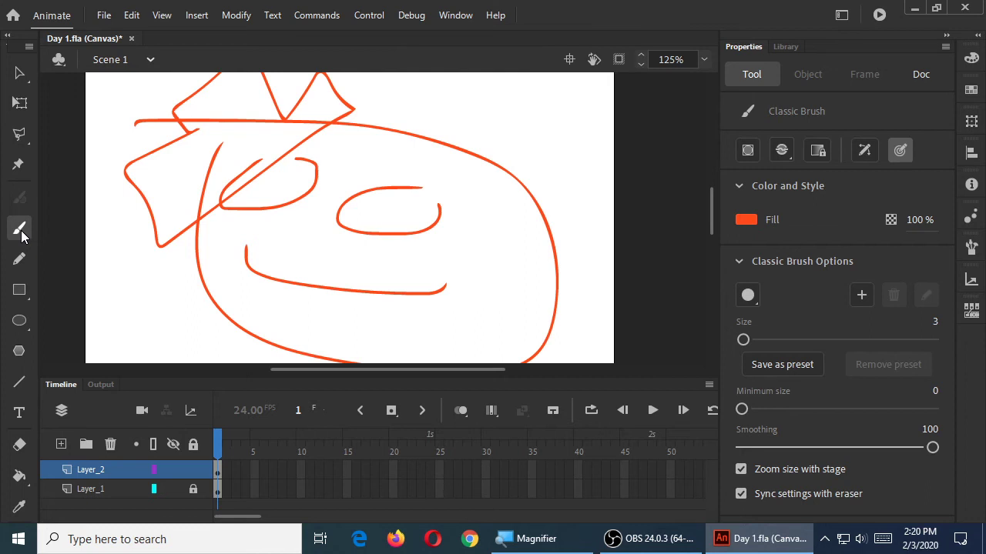
left_click(20, 476)
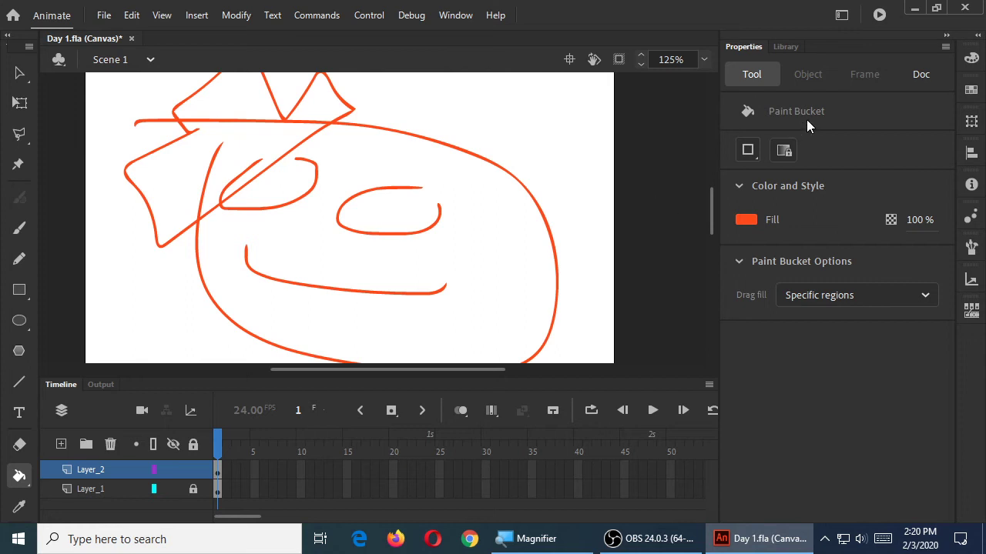
left_click(745, 219)
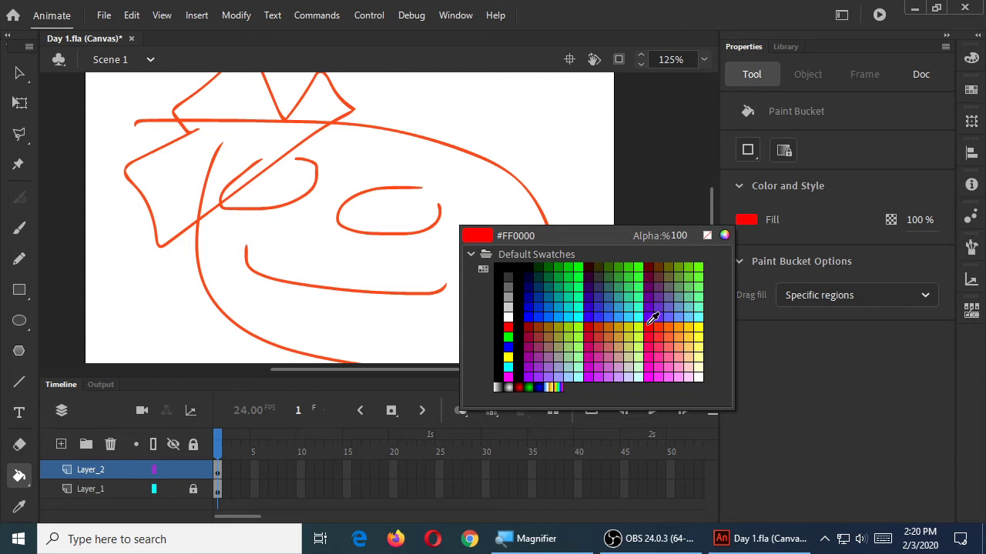
left_click(554, 302)
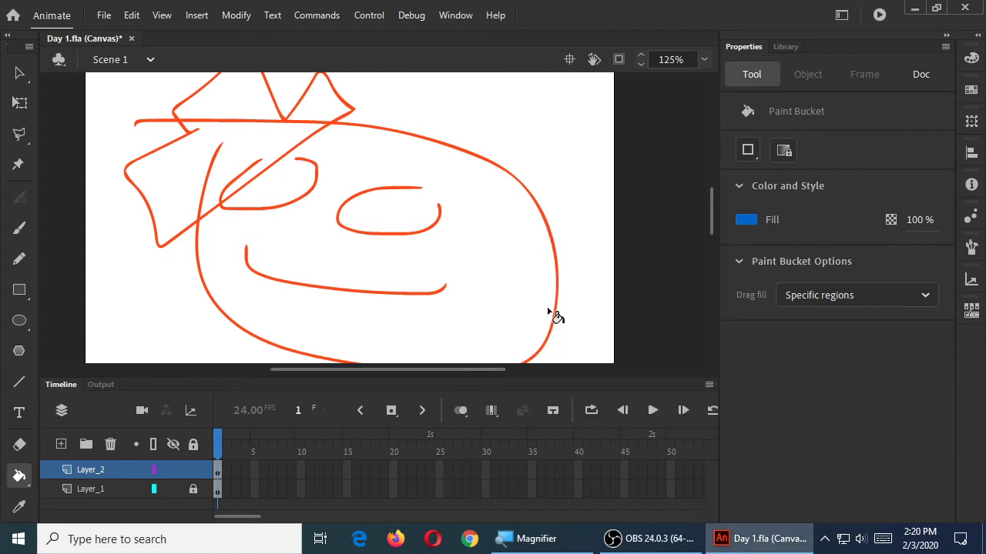
- Try the blue fill inside the hat, and undo it along with the test changes to the hat's outline
left_click(237, 137)
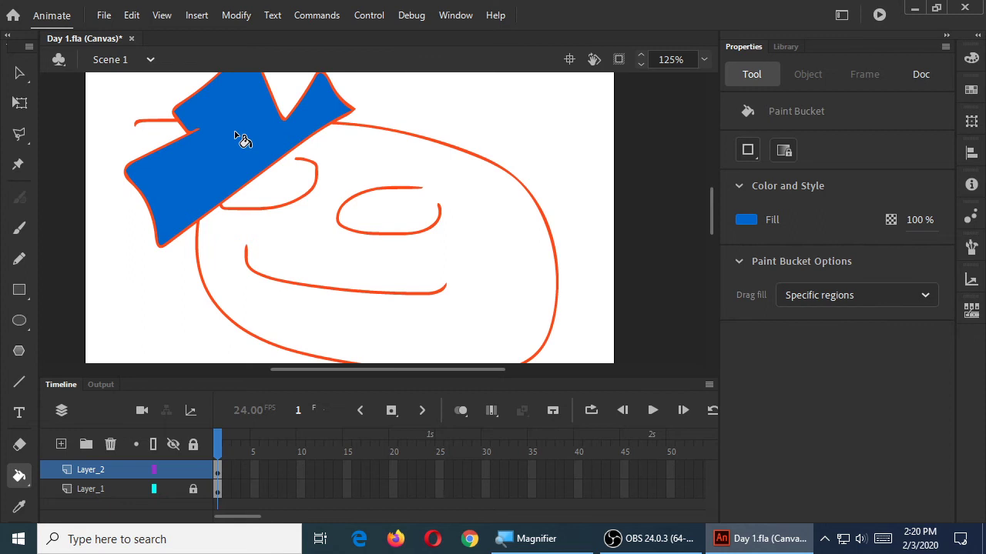
key("ctrl+z")
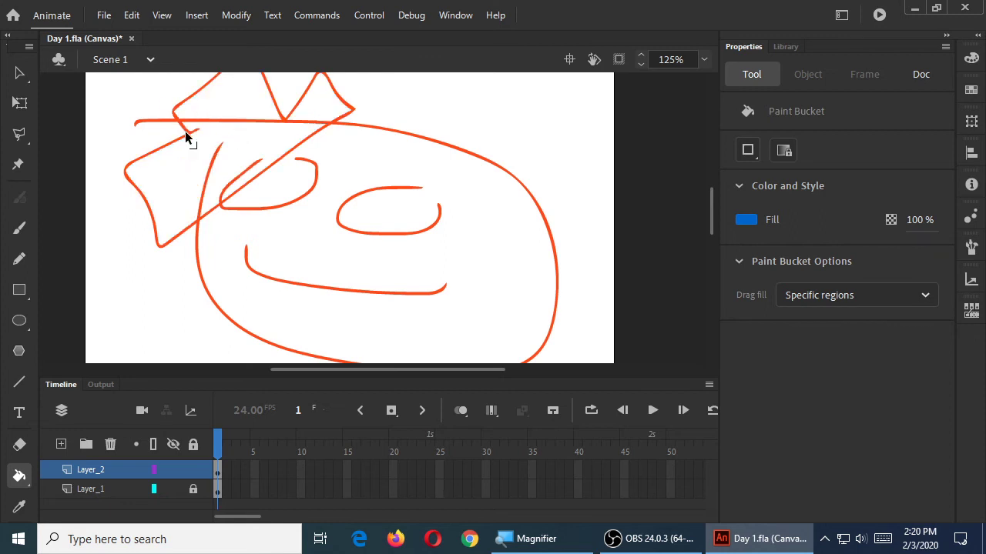
key("ctrl+z")
key("ctrl+z")
key("ctrl+z")
key("ctrl+z")
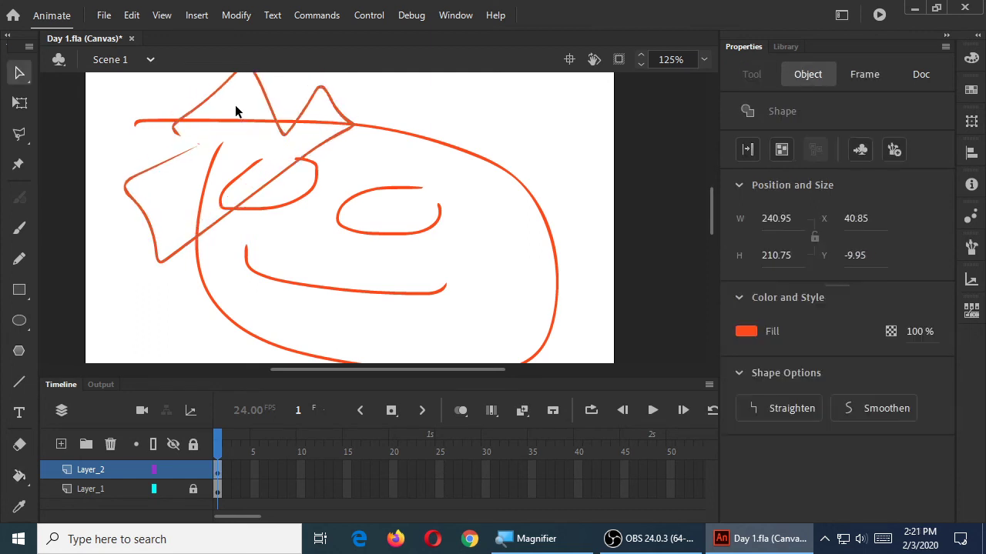
left_click(419, 102)
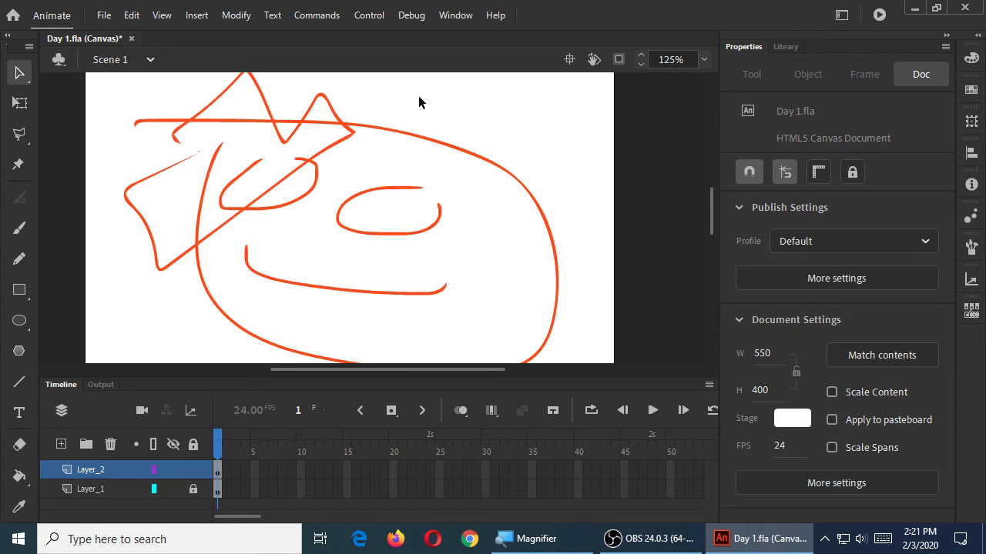
key("ctrl+z")
key("ctrl+z")
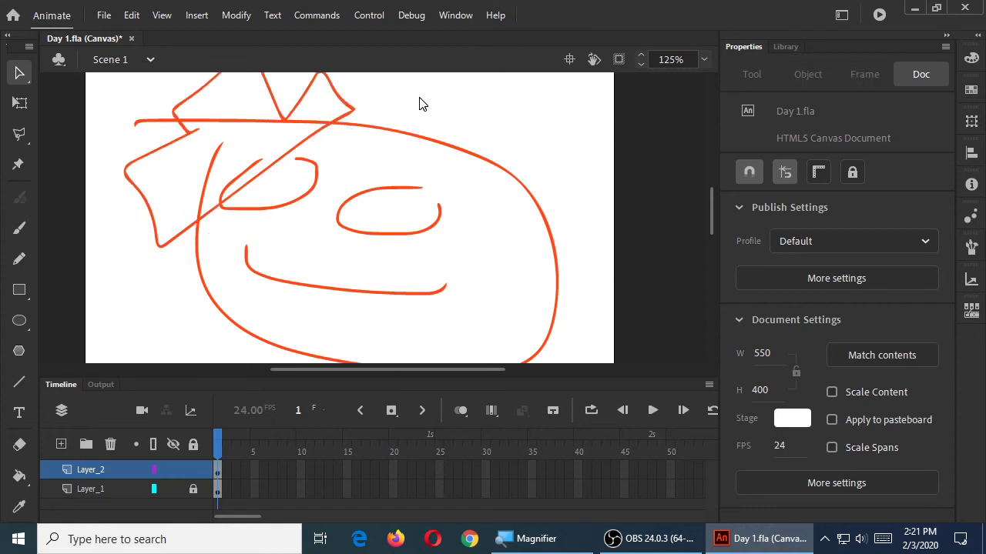
- Fill the inside of the closed hat outline with blue using the Paint Bucket tool
key("k")
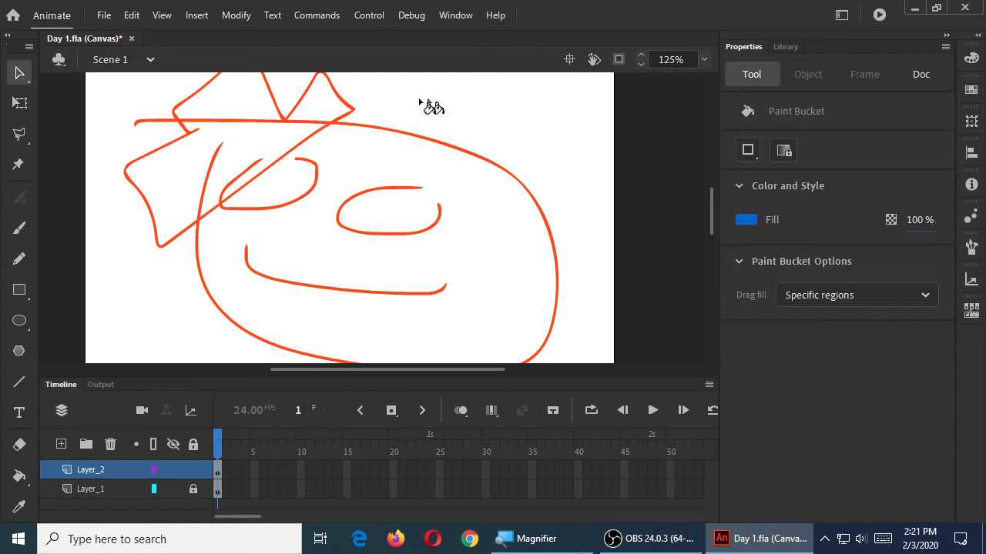
left_click(272, 134)
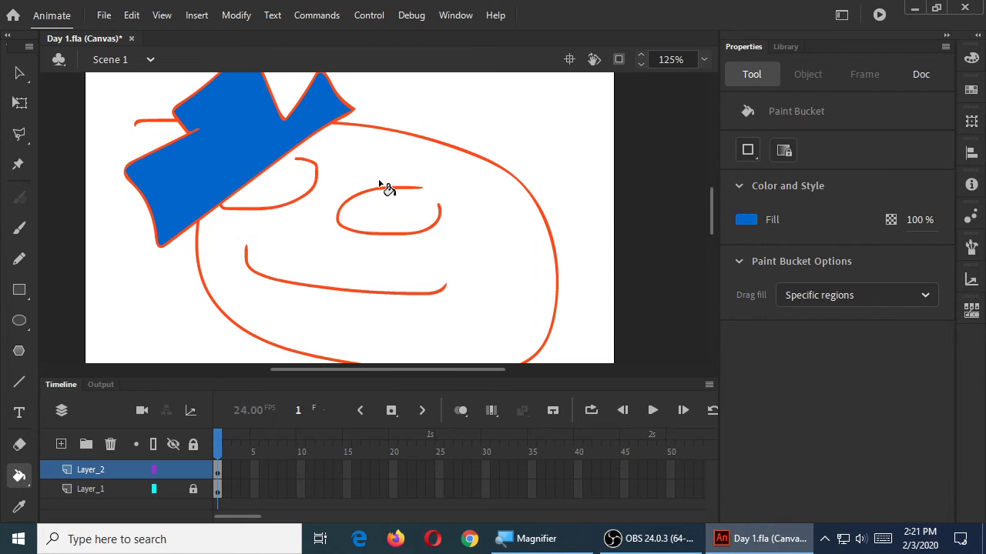
- Select only the hat's blue fill, move it over the right eye and mouth, and undo the move
key("v")
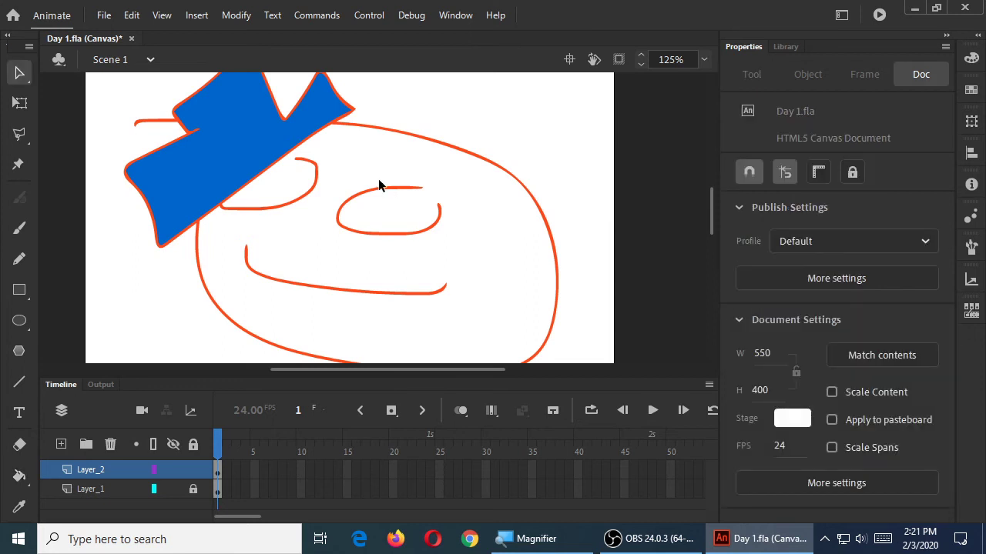
left_click(254, 138)
left_click_drag(279, 154, 432, 221)
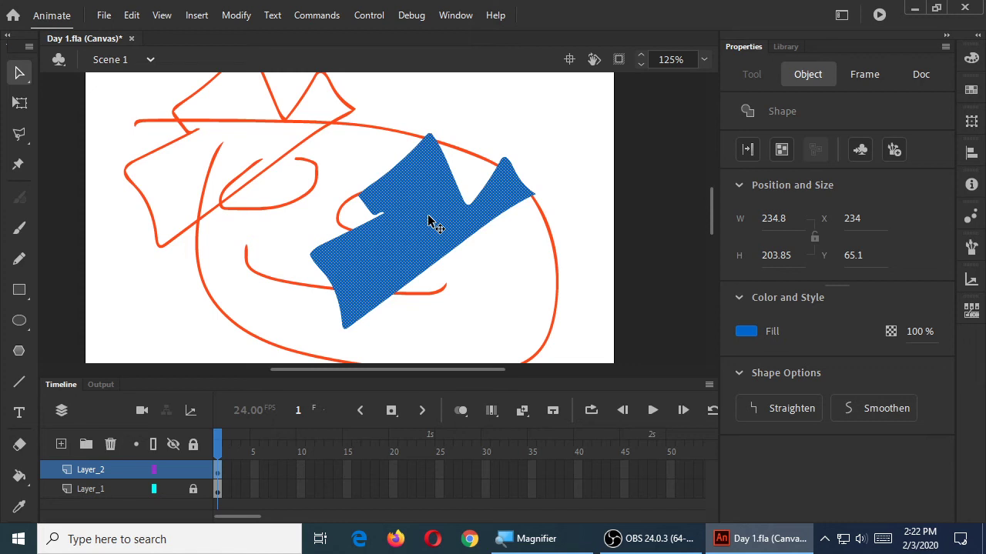
key("ctrl+z")
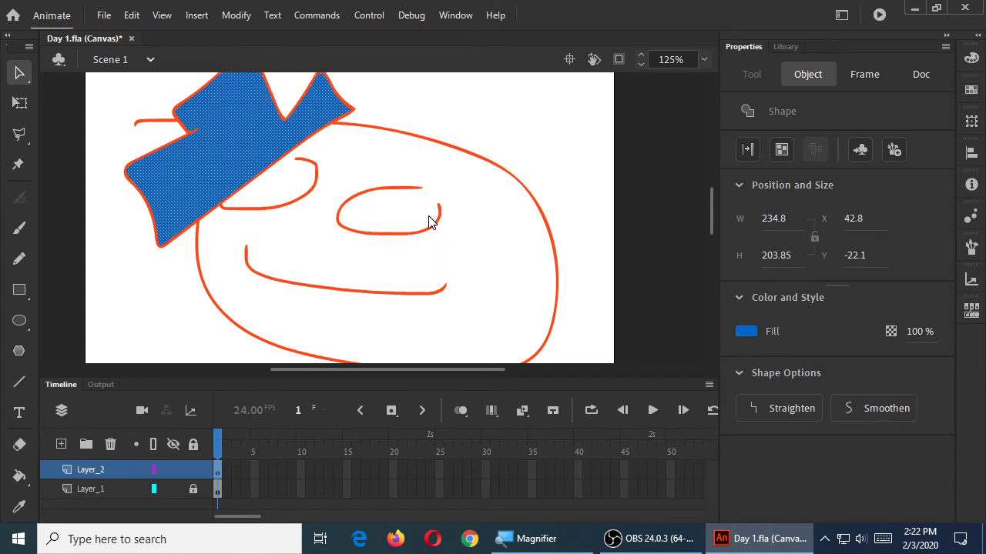
- Practise selecting and deselecting the blue fill, move it down out of its outline, and undo the move
left_click(346, 165)
left_click(238, 159)
left_click(379, 151)
left_click(261, 146)
left_click(366, 167)
left_click(270, 158)
left_click_drag(244, 138, 288, 244)
left_click(307, 137)
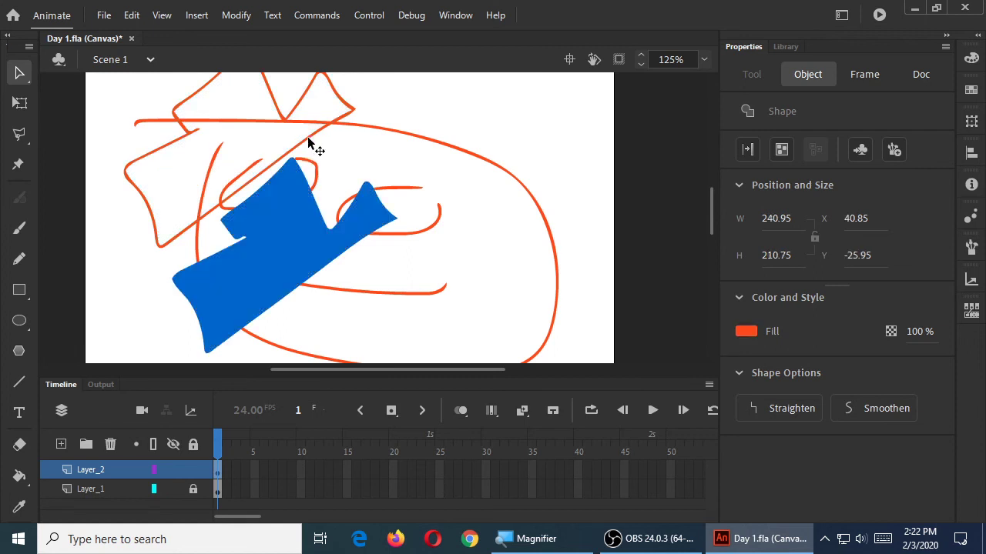
key("ctrl+z")
key("ctrl+z")
left_click(359, 160)
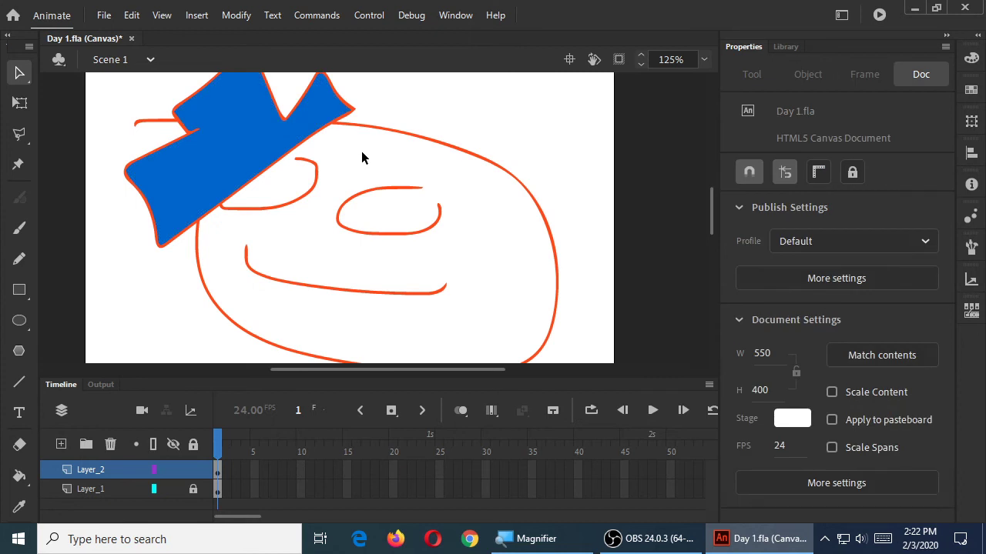
- Select the hat's fill and outline together and move the whole hat to X 178.3, Y 0
left_click(240, 148)
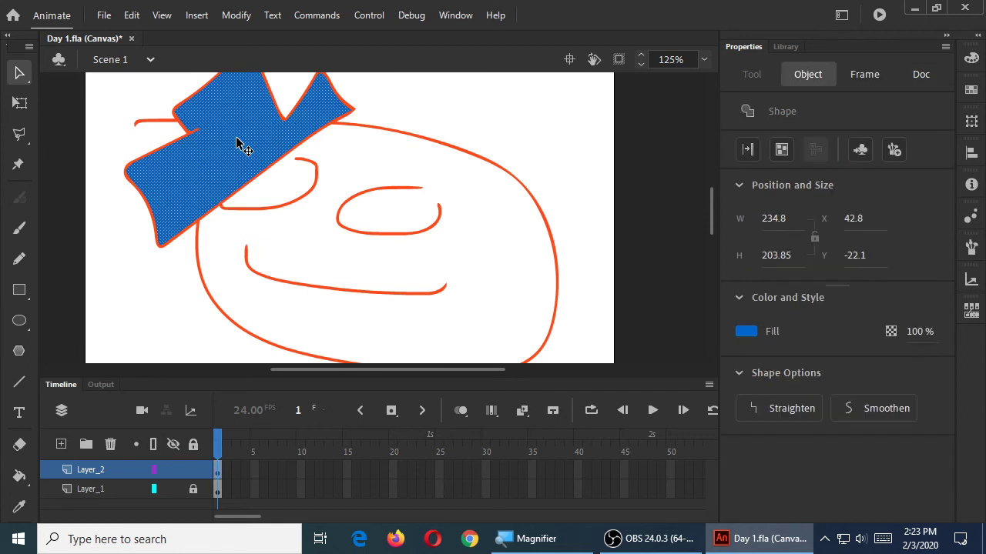
double_click(250, 185)
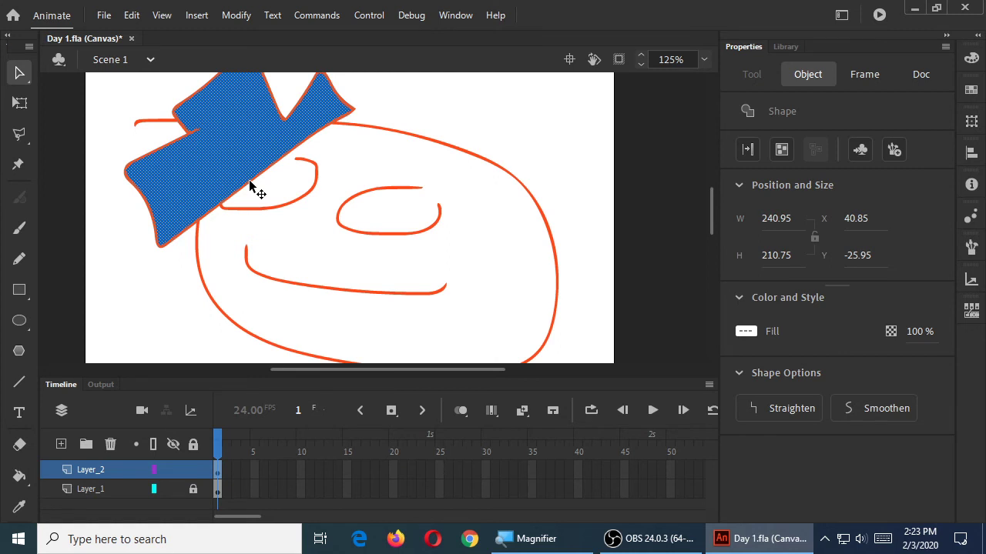
left_click_drag(236, 149, 382, 166)
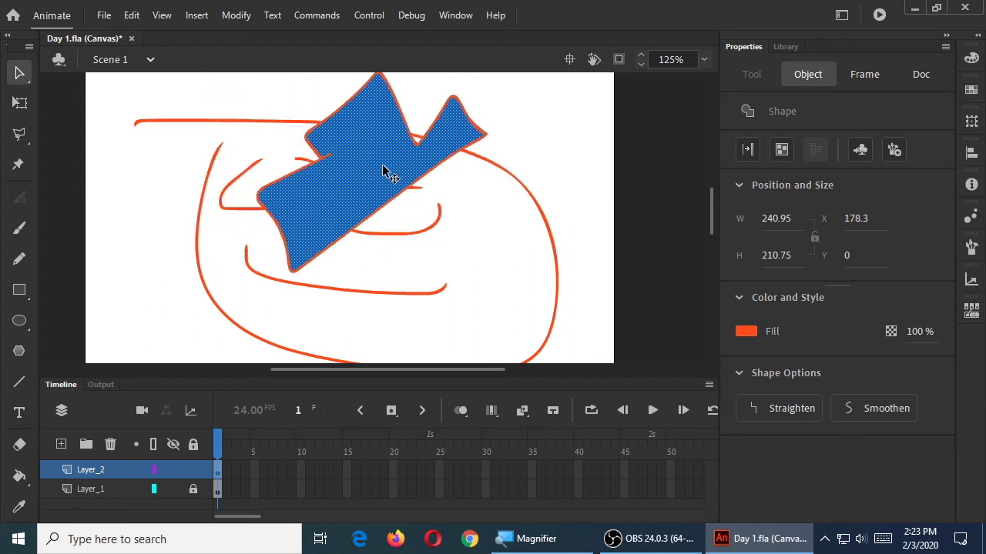
- Rotate the filled hat about 30 degrees clockwise with the Free Transform tool
key("q")
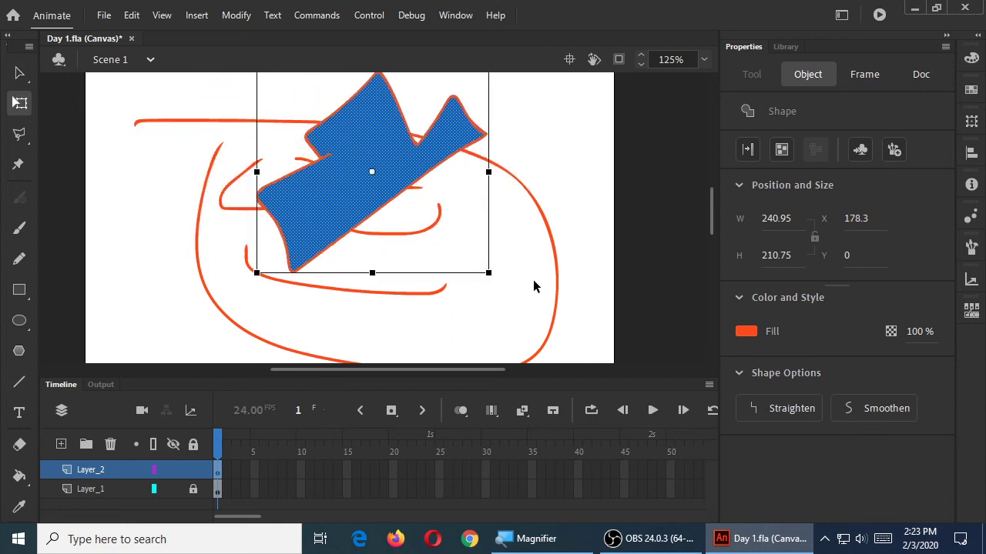
left_click_drag(505, 284, 420, 305)
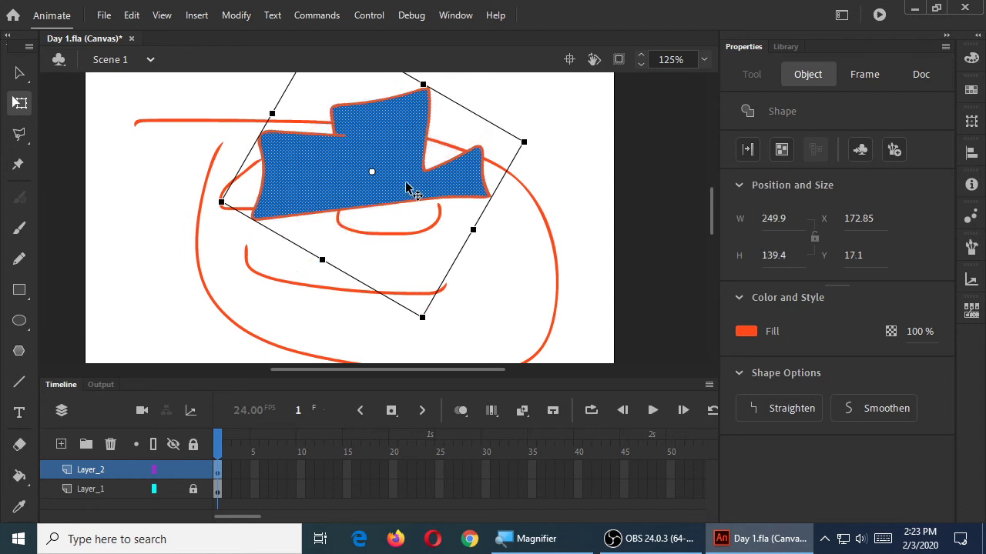
- Move the whole selected hat up onto the top of the head, to X 172.85, Y -36.5, and deselect it
key("v")
left_click_drag(405, 184, 397, 136)
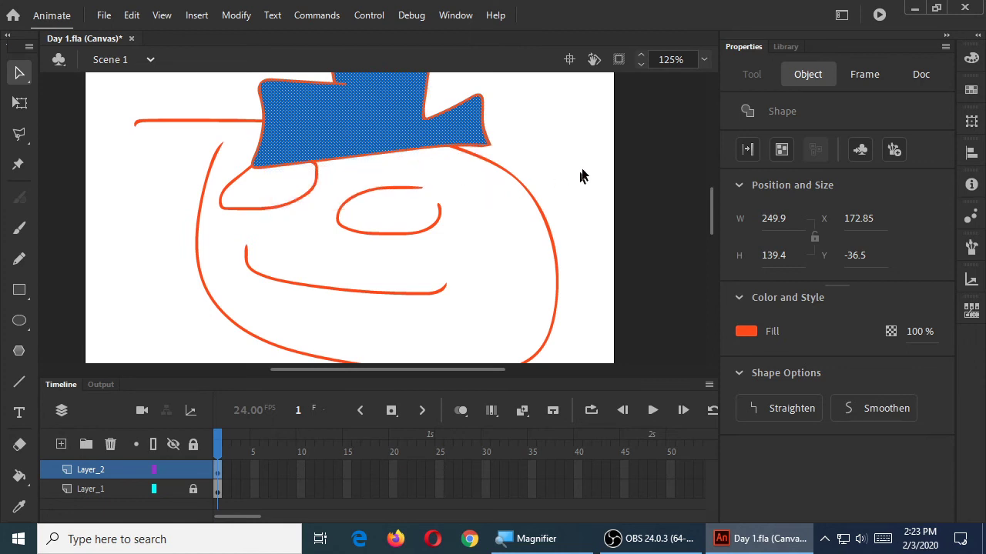
left_click(563, 181)
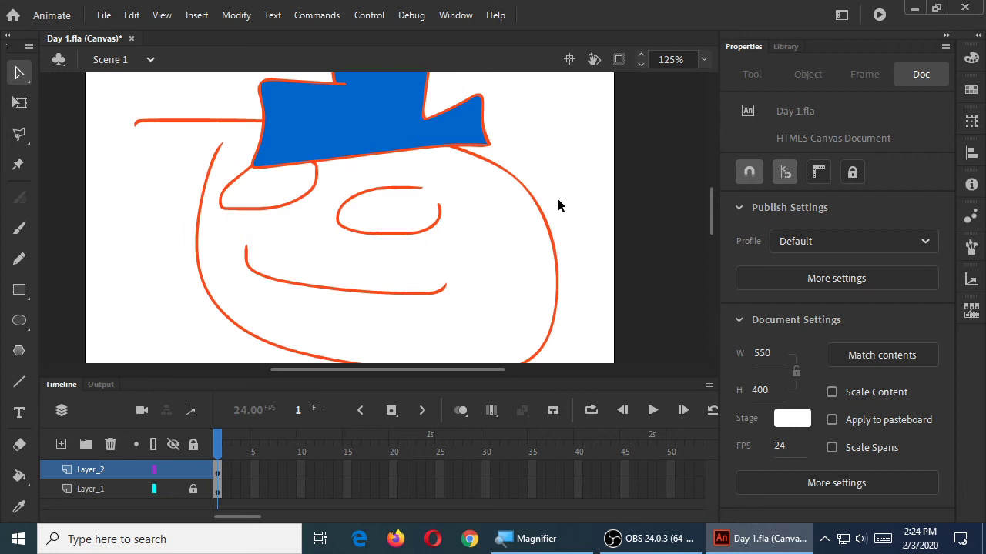
- Practise hiding and showing Layer_2 and Layer_1 with their visibility toggles, and leave both layers visible
key("super+plus")
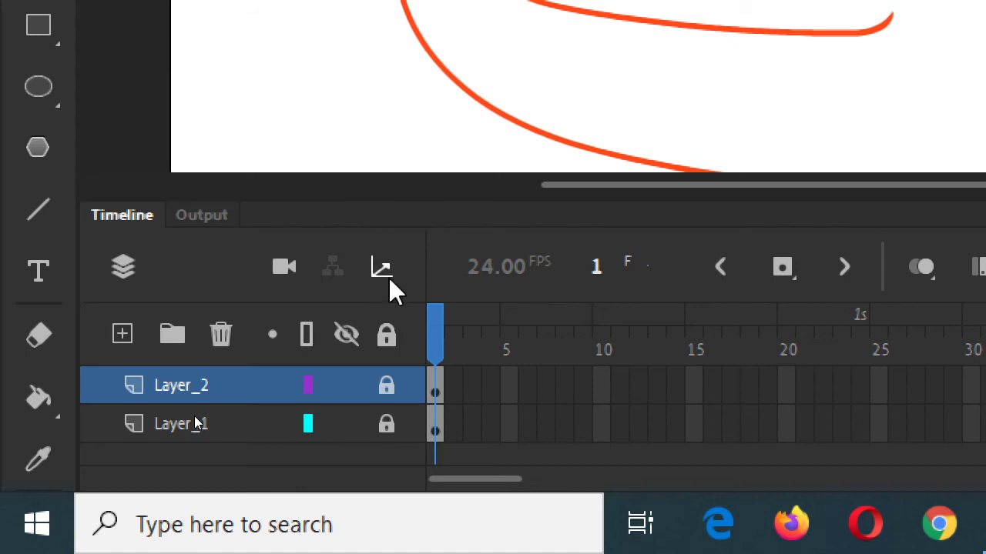
left_click(347, 385)
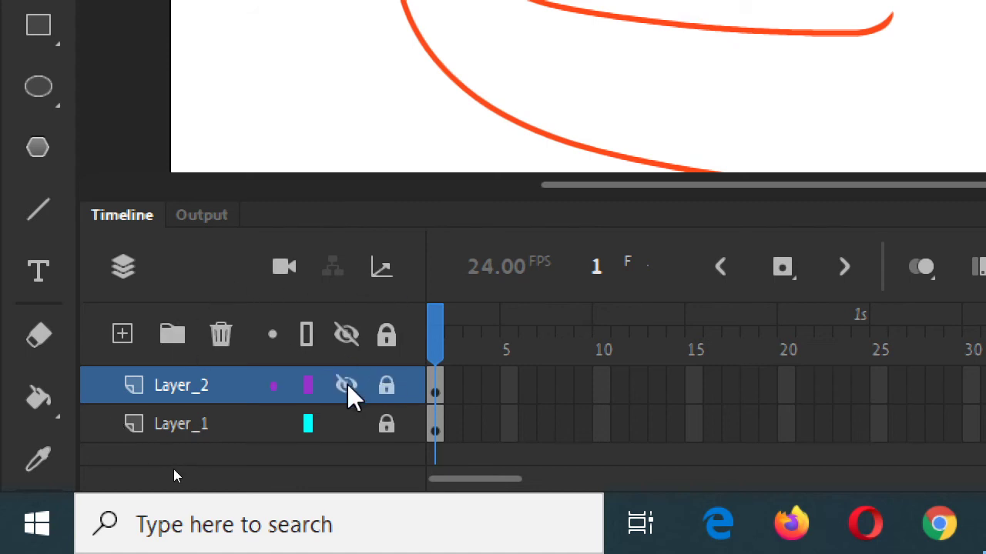
left_click(346, 425)
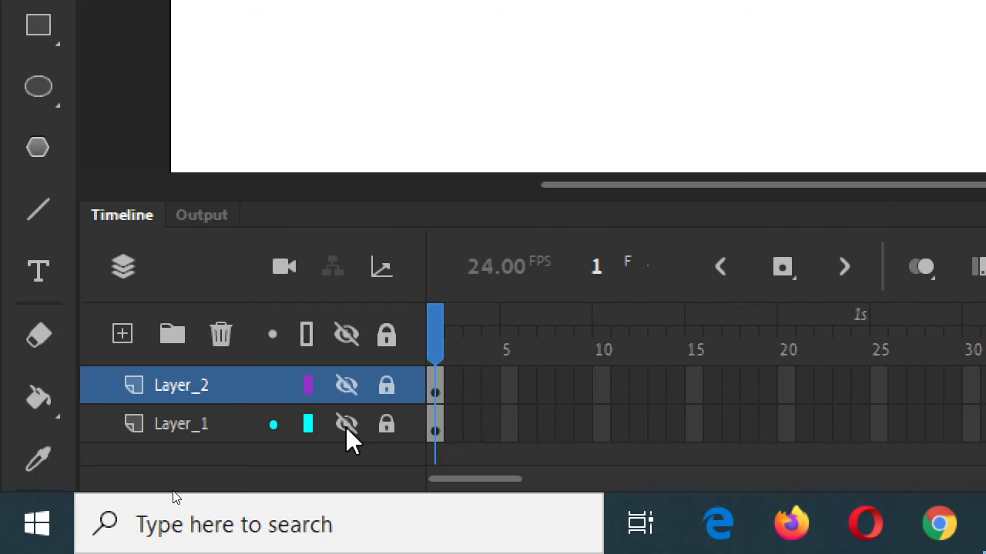
left_click(342, 423)
left_click(341, 385)
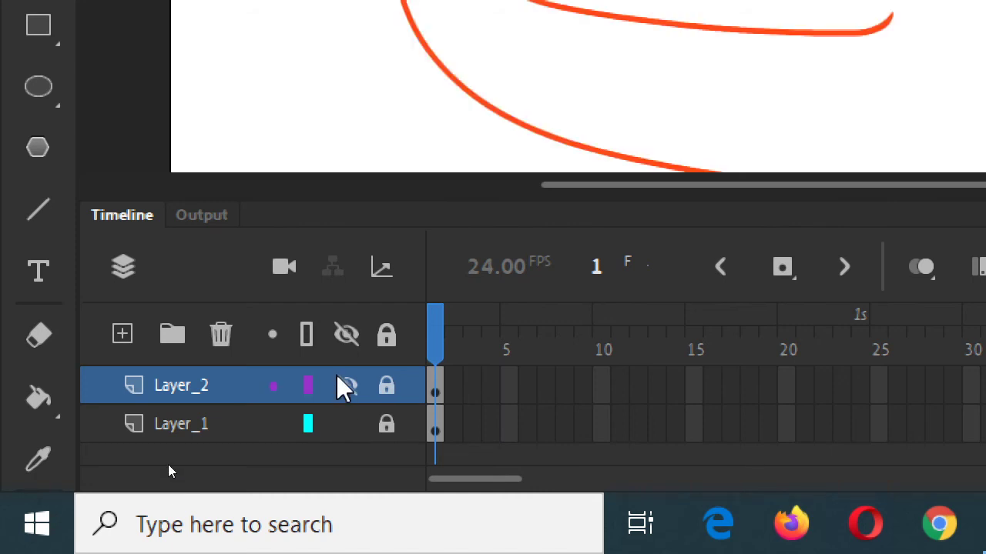
left_click(344, 425)
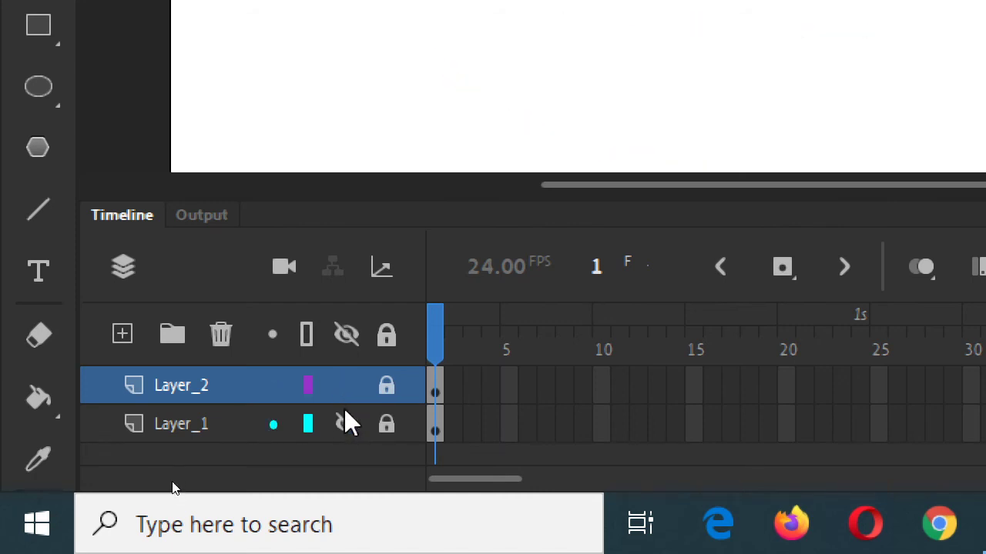
key("super+minus")
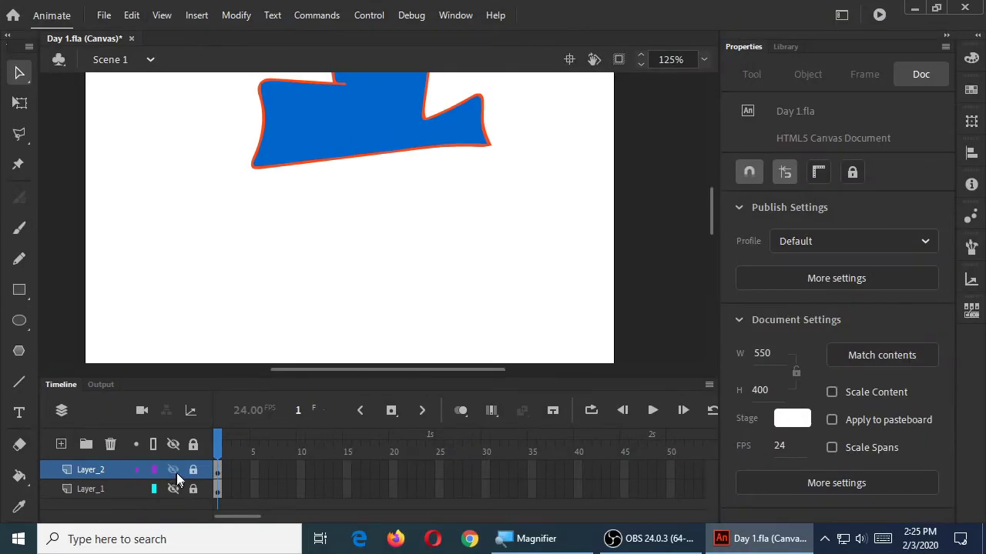
left_click(175, 476)
left_click(177, 487)
left_click(175, 471)
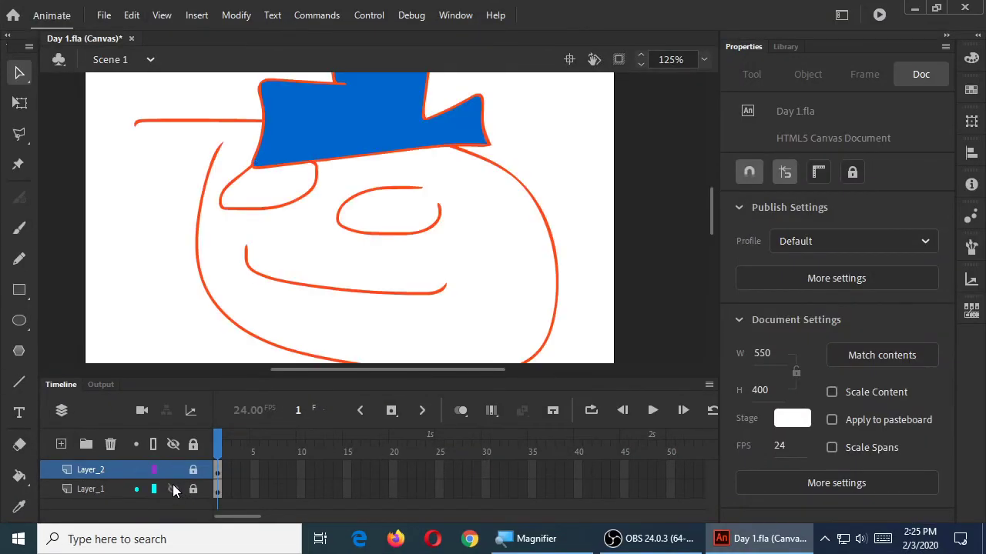
- Hide Layer_1 and Layer_2, choose the Classic Brush, and add a new layer above them
left_click(172, 490)
left_click(173, 473)
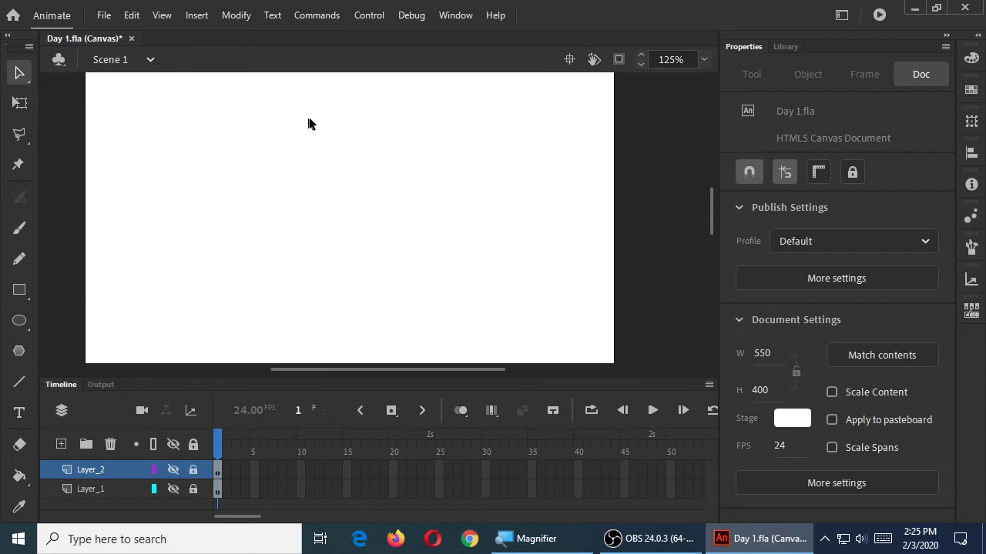
key("b")
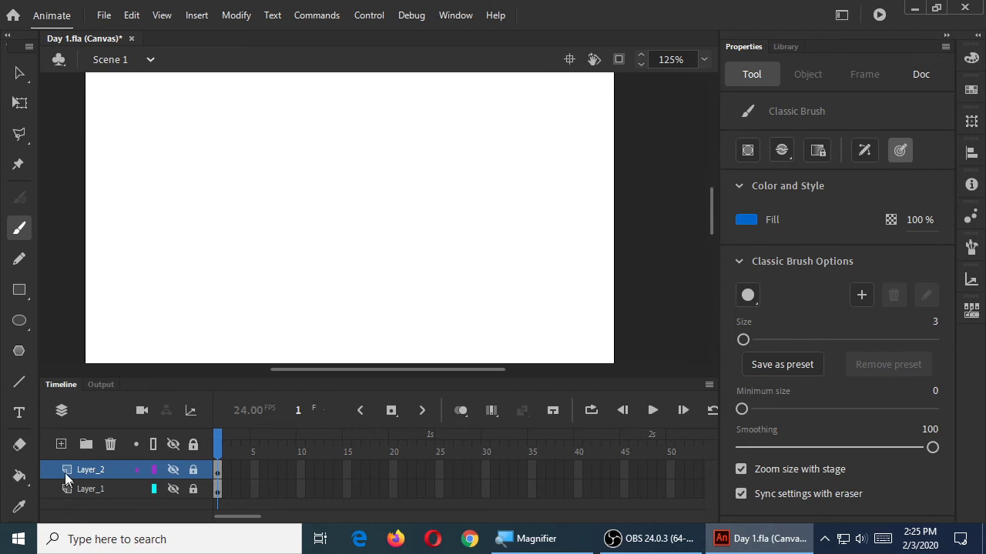
left_click(61, 446)
- Paint a boxy cartoon body in blue with a waistband line, a small shape at the waist and two legs
mouse_move(310, 146)
left_mouse_down()
mouse_move(329, 242)
mouse_move(367, 198)
mouse_move(348, 148)
mouse_move(295, 141)
left_mouse_up()
left_click_drag(286, 211, 364, 222)
mouse_move(306, 239)
left_mouse_down()
mouse_move(285, 256)
mouse_move(309, 239)
mouse_move(311, 265)
mouse_move(330, 269)
mouse_move(322, 263)
left_mouse_up()
mouse_move(311, 215)
left_mouse_down()
mouse_move(313, 229)
mouse_move(329, 215)
mouse_move(312, 215)
mouse_move(325, 224)
left_mouse_up()
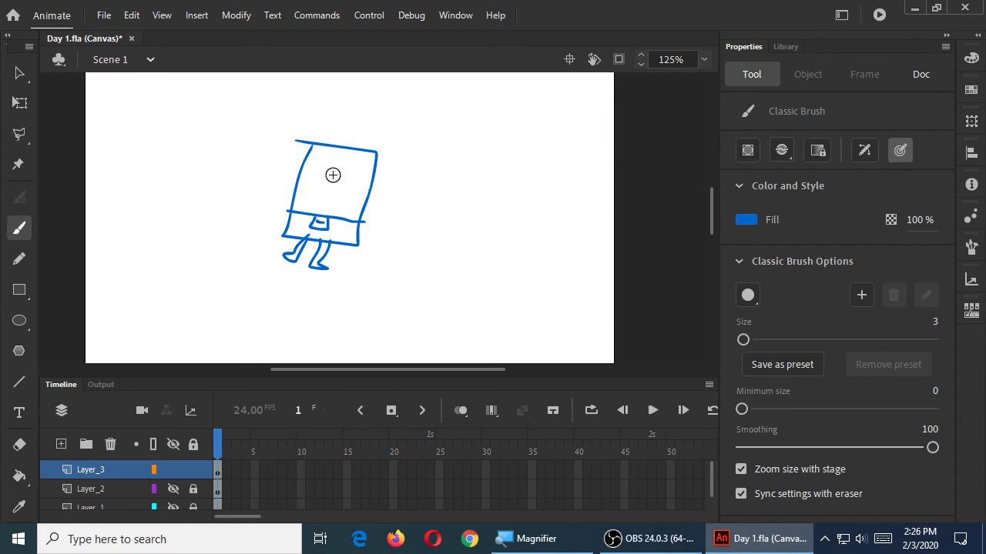
- Draw two eyes, a nose, a smile and a short arm on each side of the boxy character
mouse_move(312, 167)
left_mouse_down()
mouse_move(305, 181)
mouse_move(313, 168)
mouse_move(332, 189)
mouse_move(328, 171)
mouse_move(313, 190)
mouse_move(335, 201)
mouse_move(301, 202)
left_mouse_up()
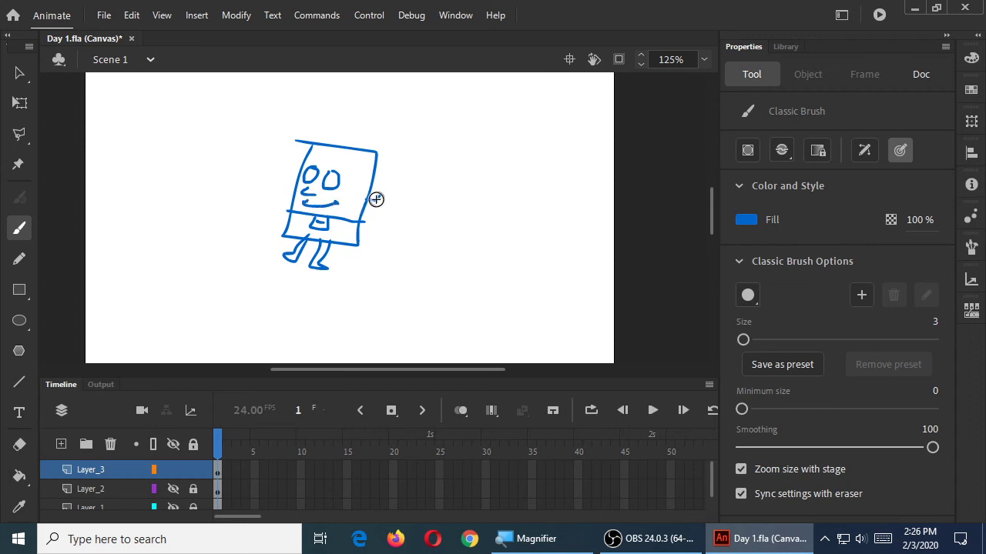
left_click_drag(376, 201, 374, 215)
mouse_move(291, 187)
left_mouse_down()
mouse_move(279, 189)
mouse_move(290, 192)
left_mouse_up()
- Save the Day 1 document
mouse_move(758, 539)
left_click(103, 15)
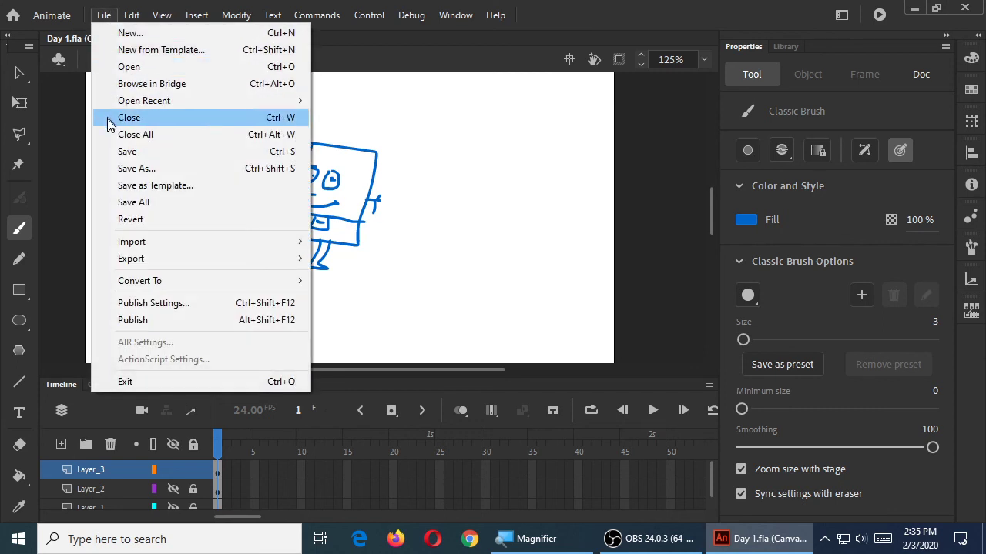
left_click(124, 151)
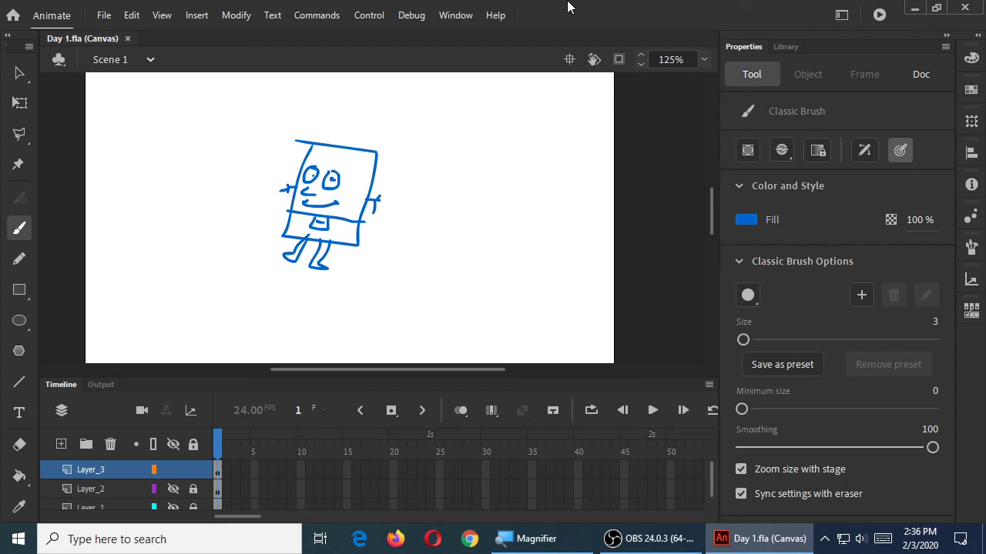
left_click(131, 15)
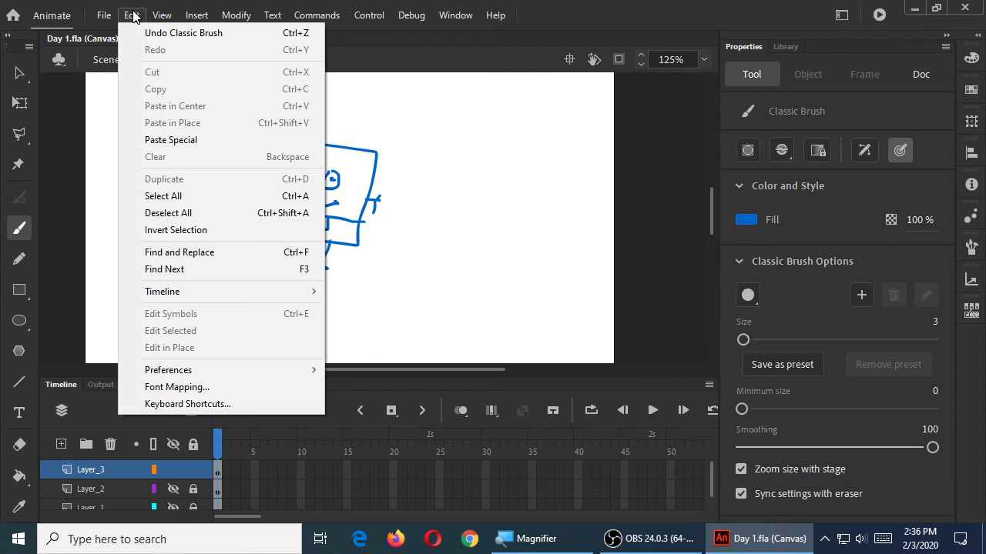
left_click(132, 16)
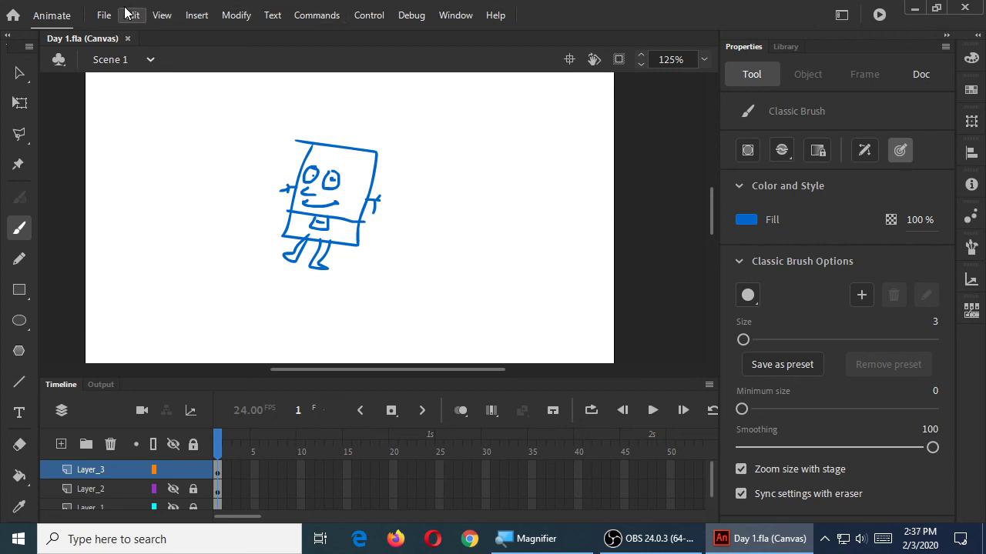
left_click(105, 15)
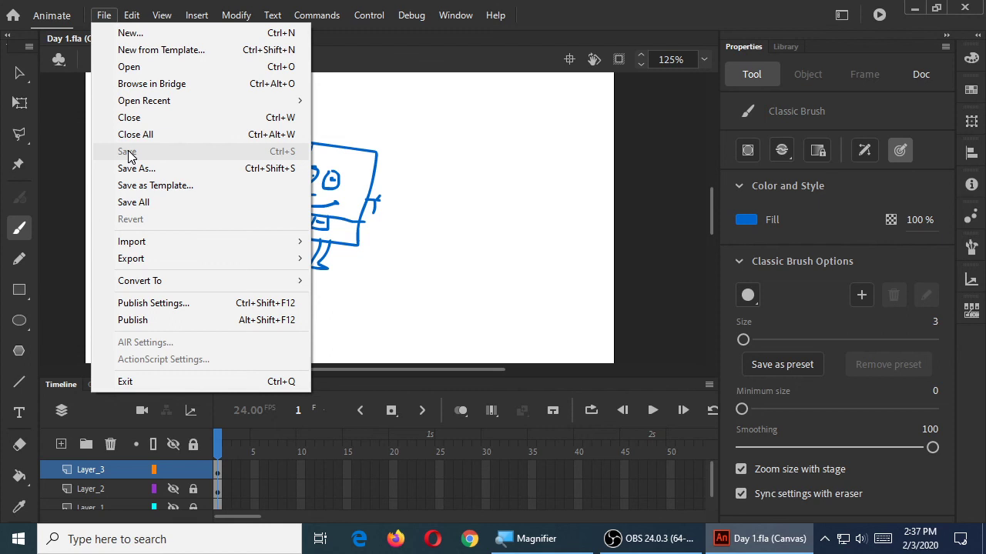
left_click(128, 153)
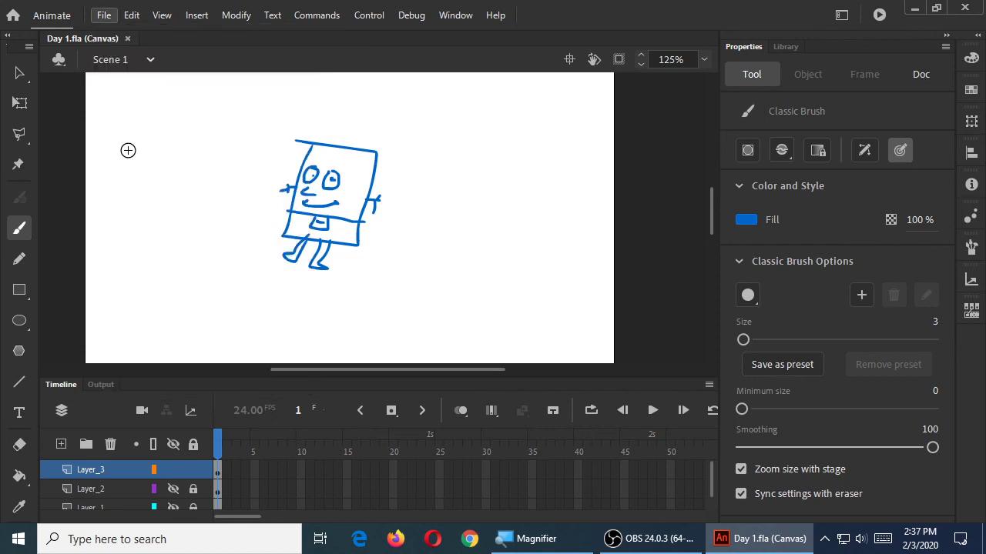
- Open the program's preferences and set the Auto-Recovery interval to 5 minutes
left_click(131, 14)
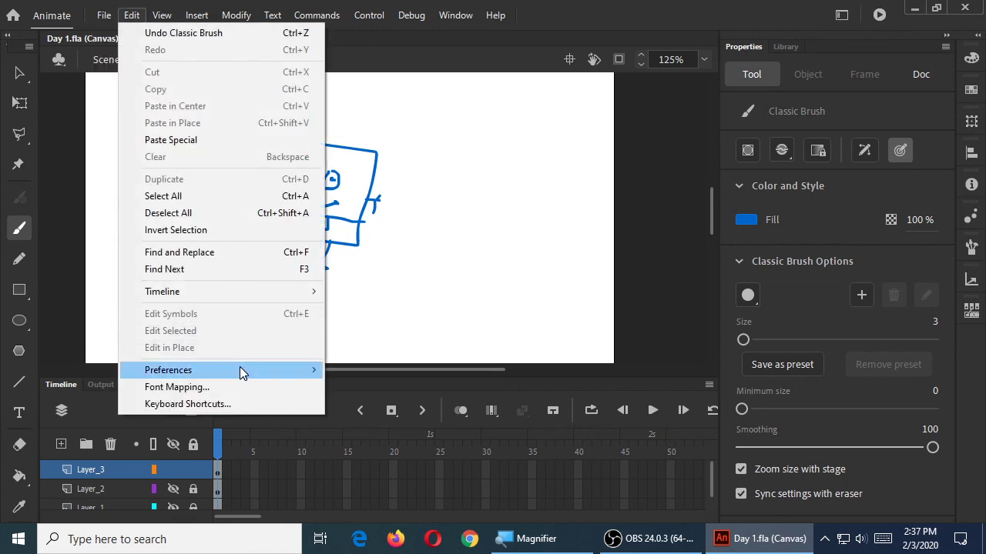
mouse_move(248, 367)
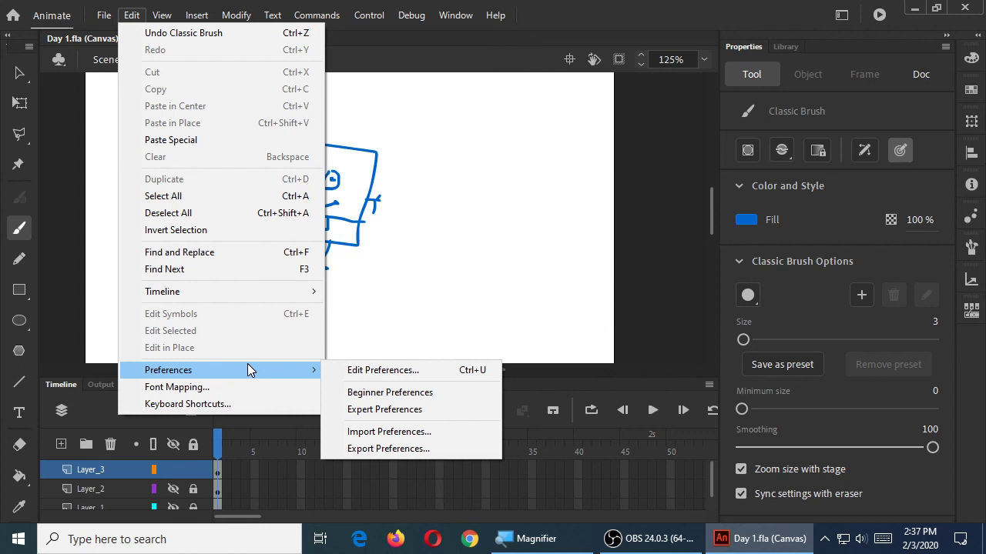
left_click(357, 377)
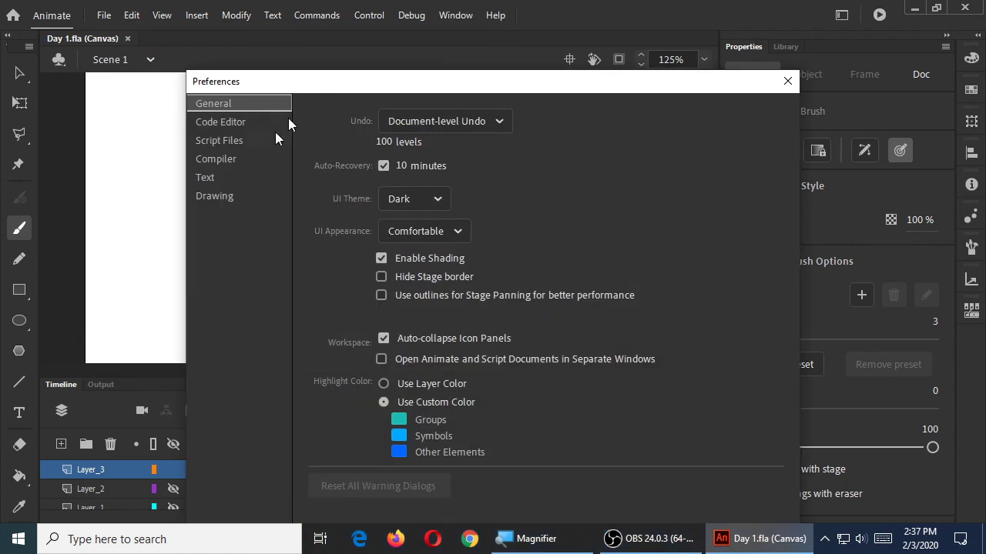
left_click_drag(320, 90, 331, 49)
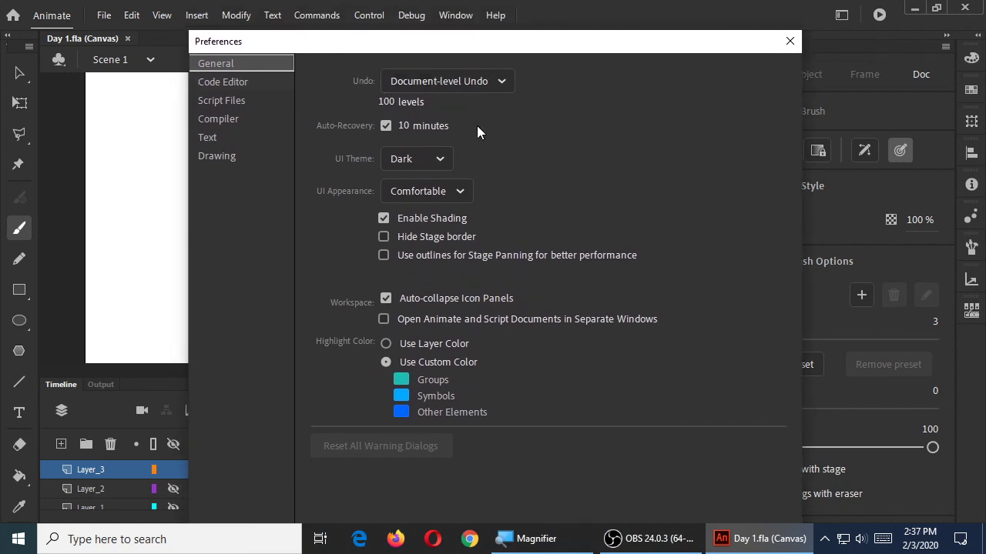
key("super+plus")
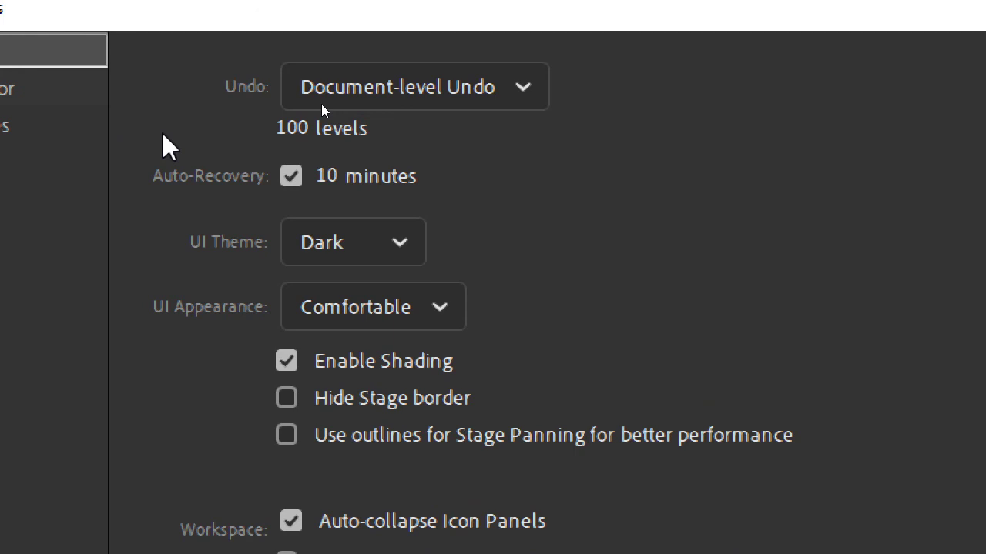
left_click(327, 175)
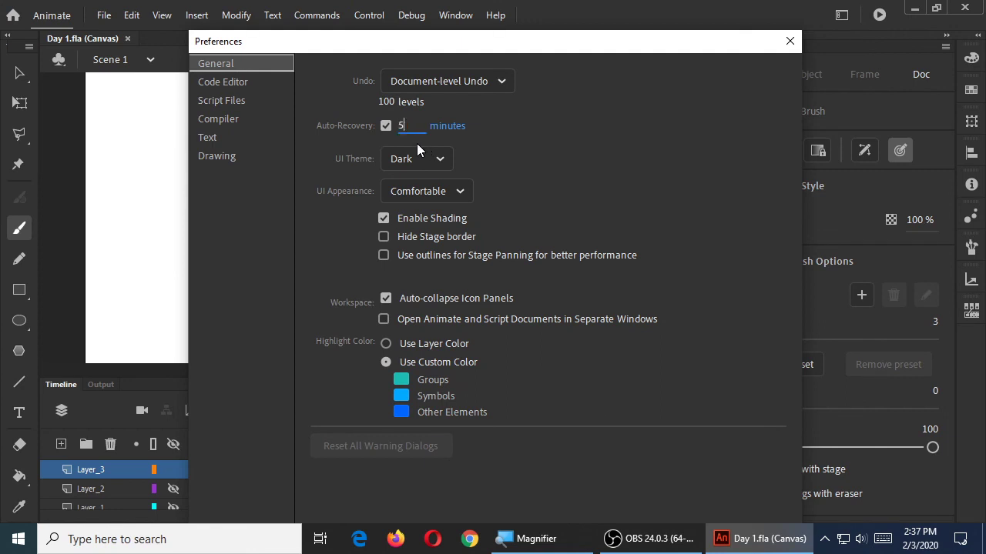
key("Return")
- Look through the Code Editor, Script Files, Compiler, Text and Drawing preferences, and return to the General preferences
left_click(240, 81)
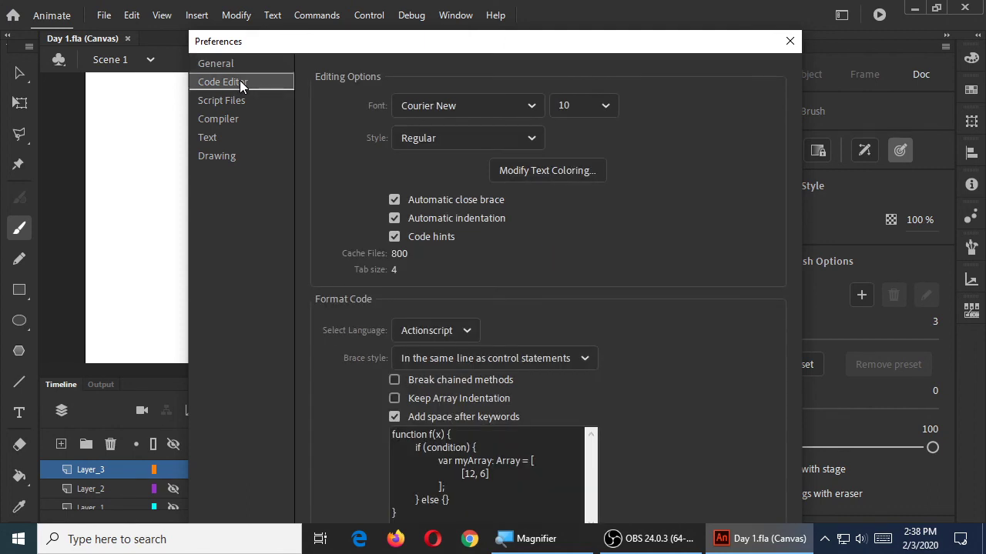
left_click(235, 101)
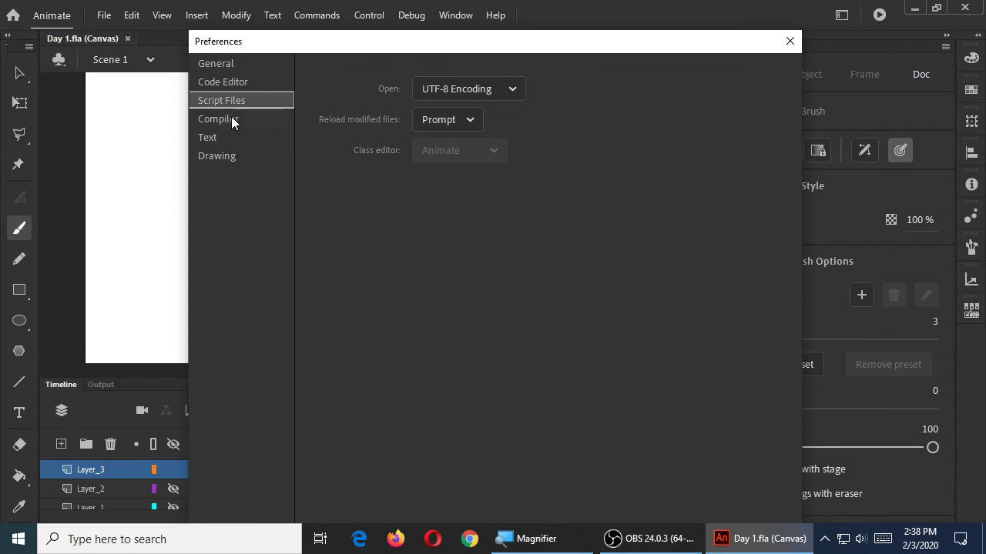
left_click(231, 118)
left_click(227, 135)
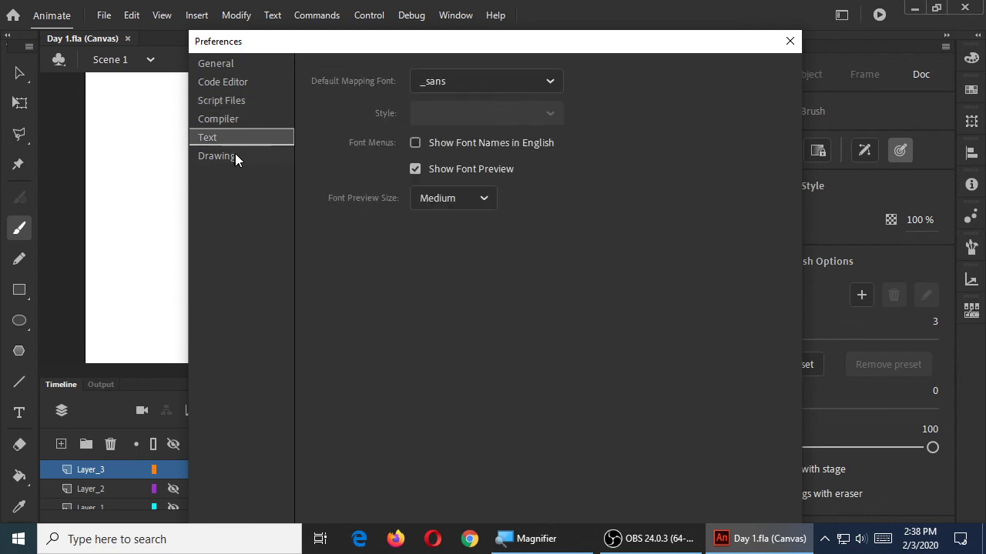
left_click(236, 154)
left_click(240, 67)
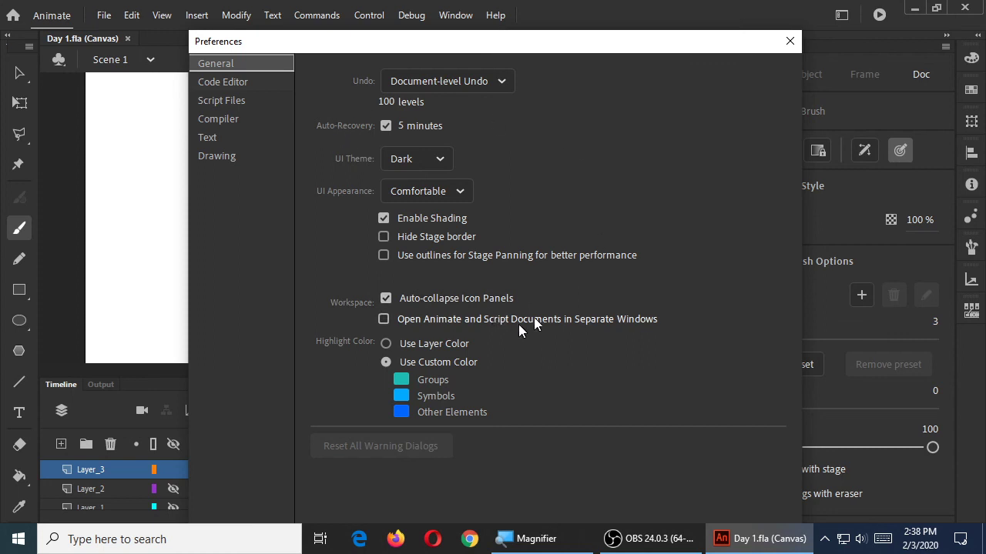
- Check the available UI Theme choices in the General preferences without changing the theme, and close Preferences
left_click_drag(564, 45, 552, 28)
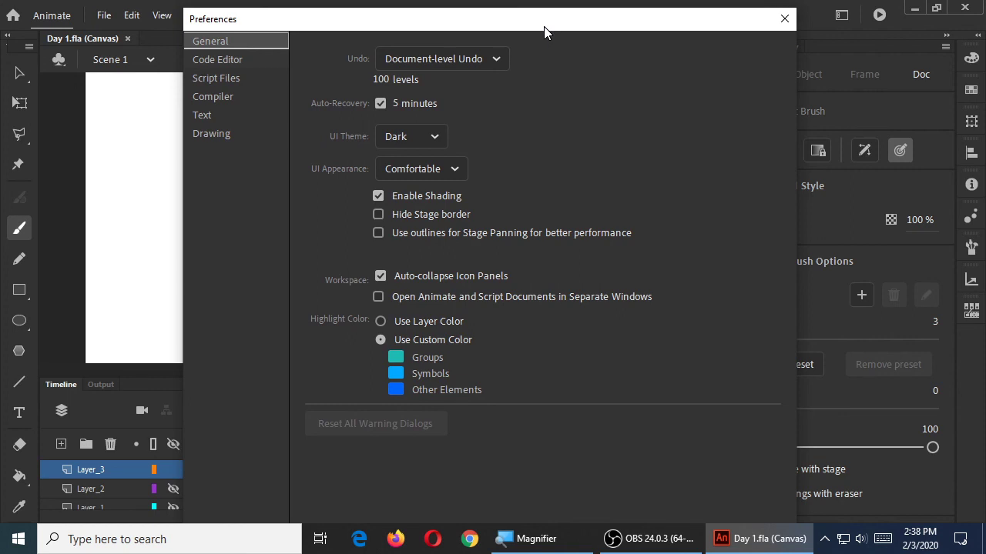
mouse_move(541, 28)
left_mouse_down()
mouse_move(535, 1)
mouse_move(537, 25)
left_mouse_up()
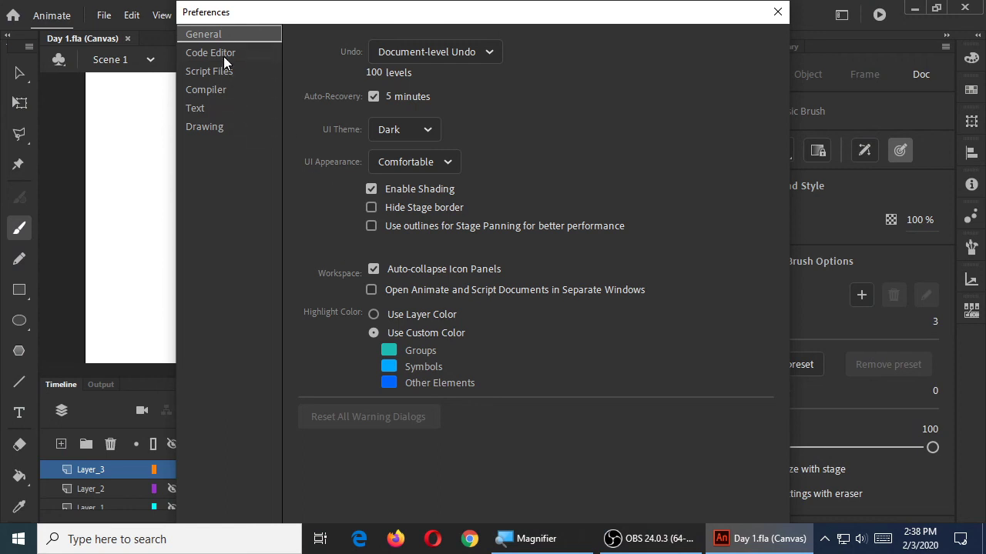
left_click(404, 131)
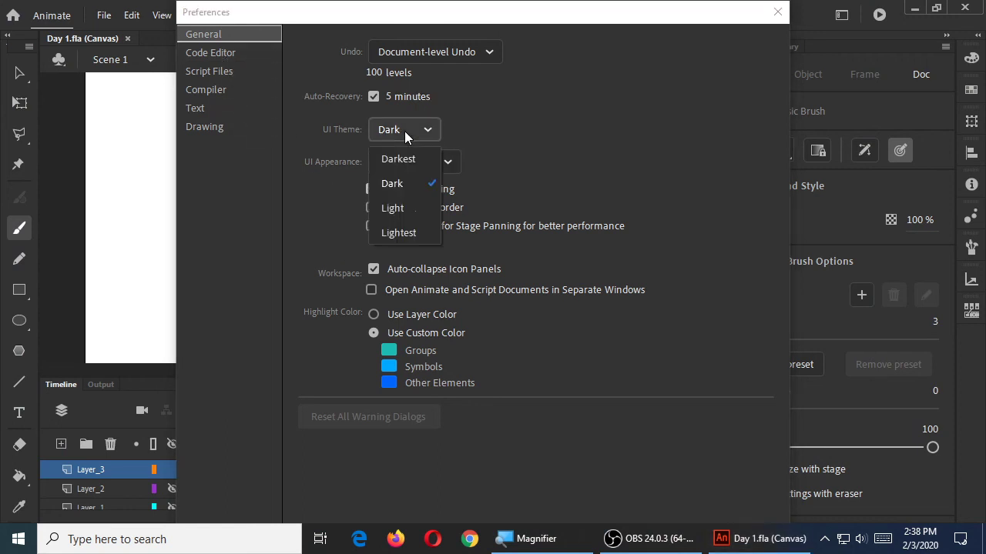
left_click(404, 131)
left_click(404, 131)
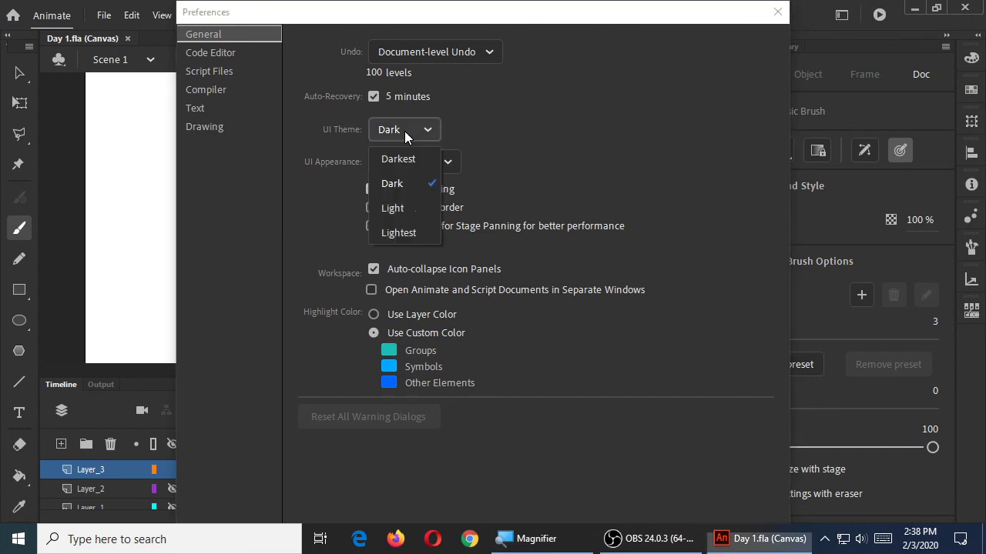
left_click(404, 131)
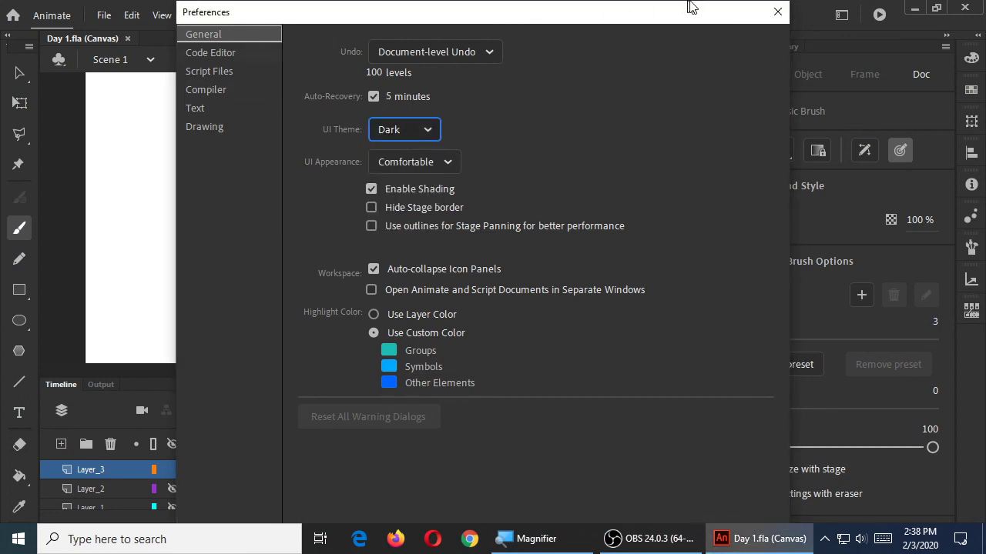
left_click(774, 17)
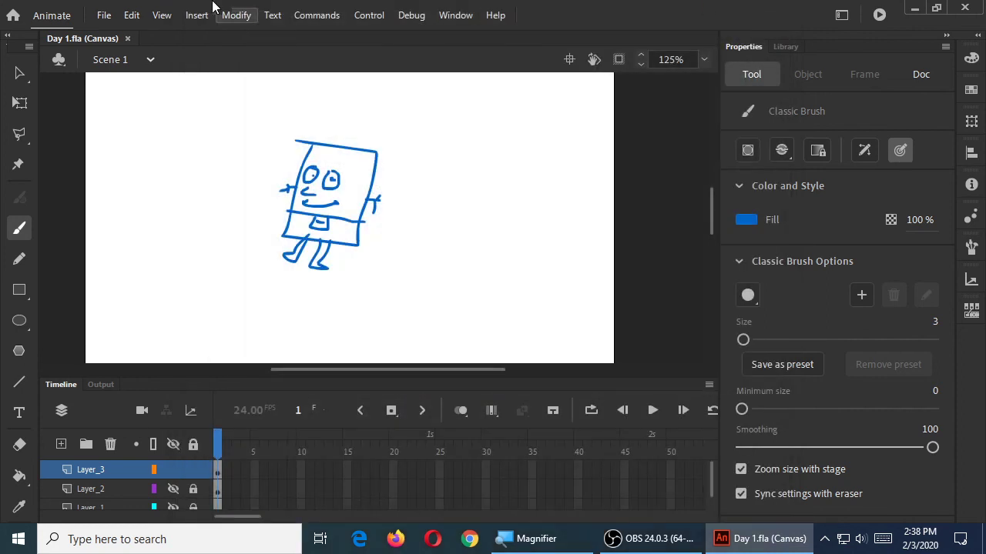
- Open the General preferences and try the Lightest UI Theme, moving the Preferences dialog aside
left_click(128, 19)
mouse_move(183, 371)
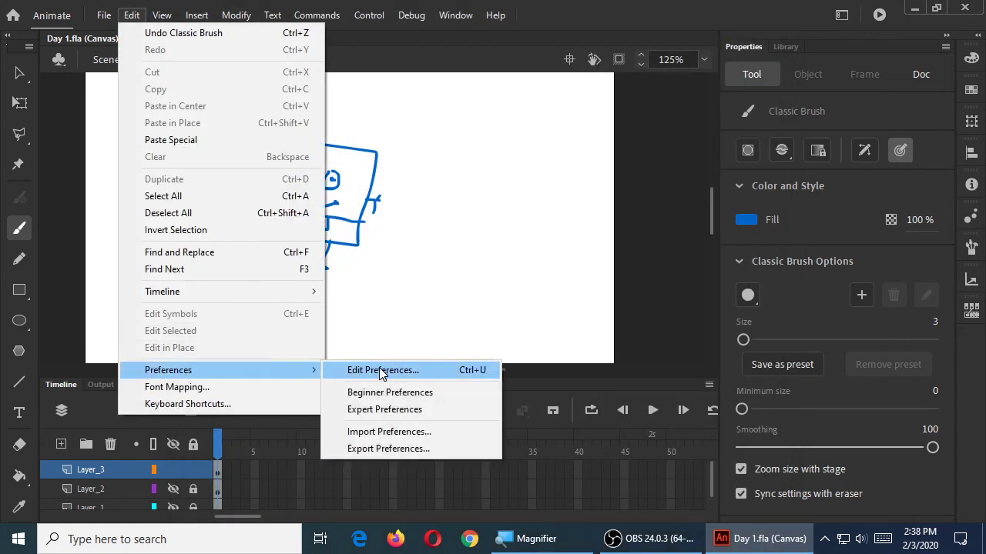
left_click(381, 371)
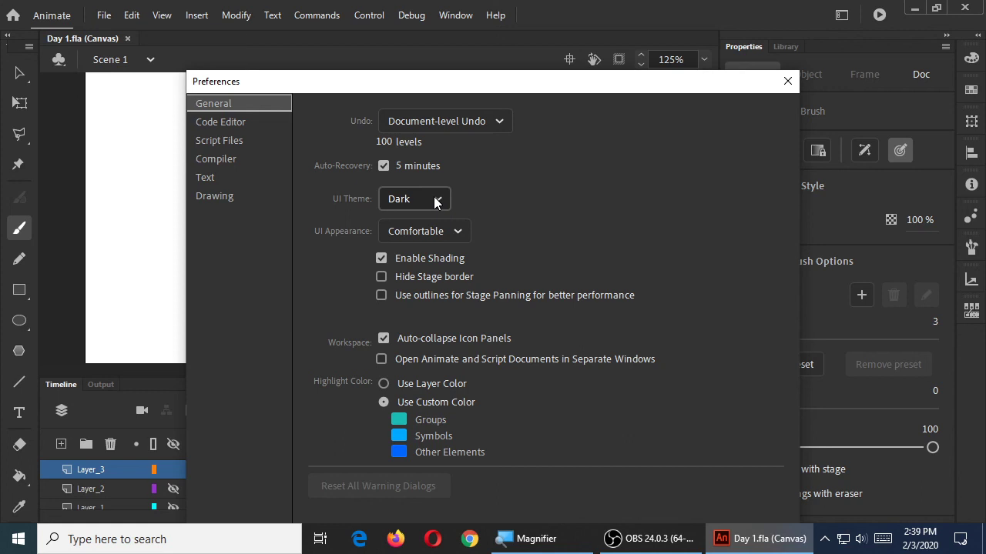
left_click(435, 200)
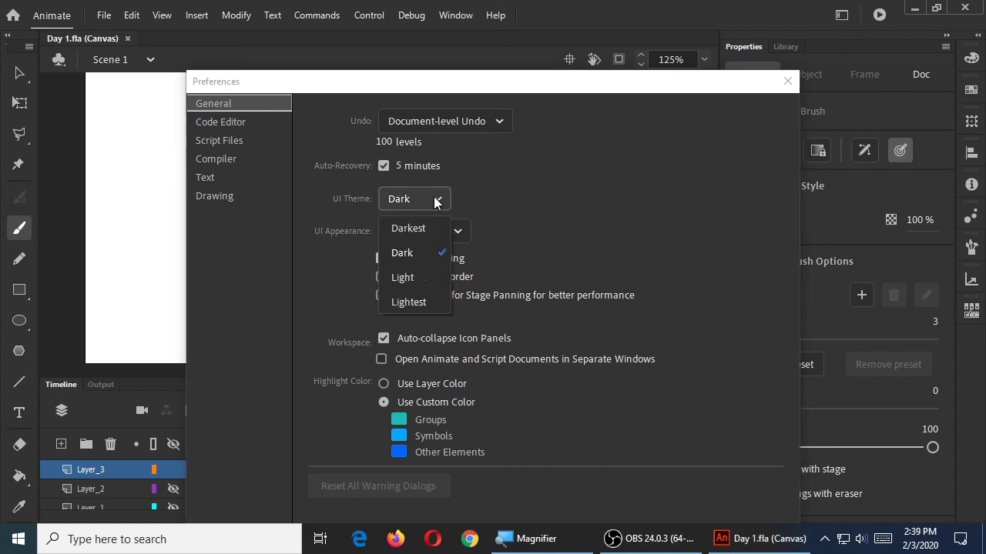
left_click(422, 284)
left_click_drag(442, 87, 503, 86)
left_click(491, 199)
key("Escape")
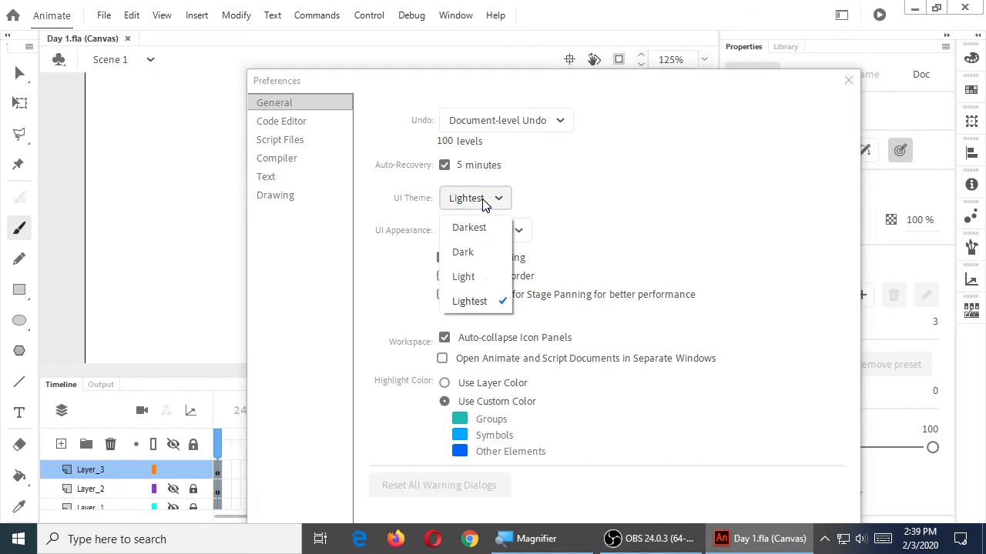
- Try the Darkest and Light UI themes for comparison, set the UI Theme back to Dark, and close Preferences
left_click(485, 203)
left_click(472, 256)
left_click(478, 207)
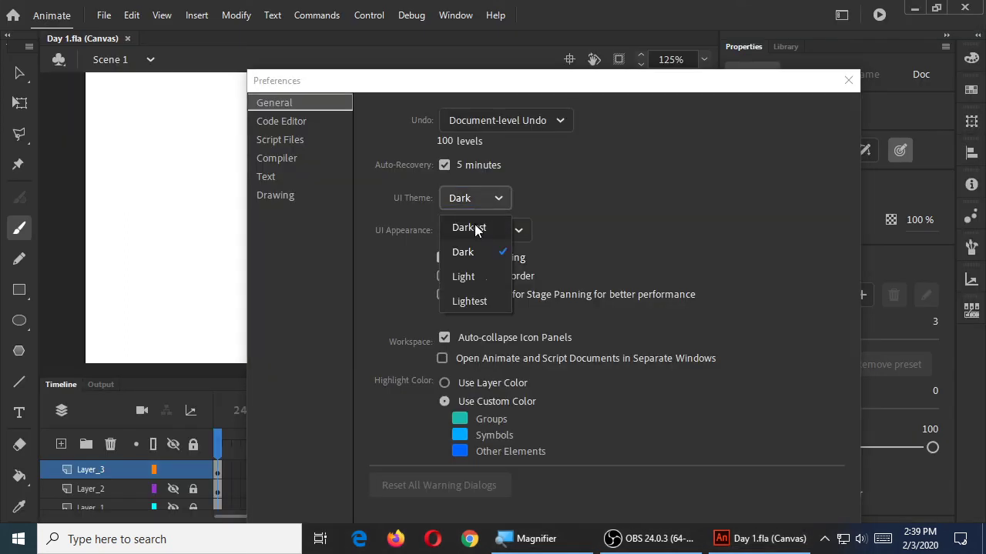
left_click(470, 227)
left_click(479, 206)
left_click(475, 277)
left_click(479, 201)
left_click(479, 254)
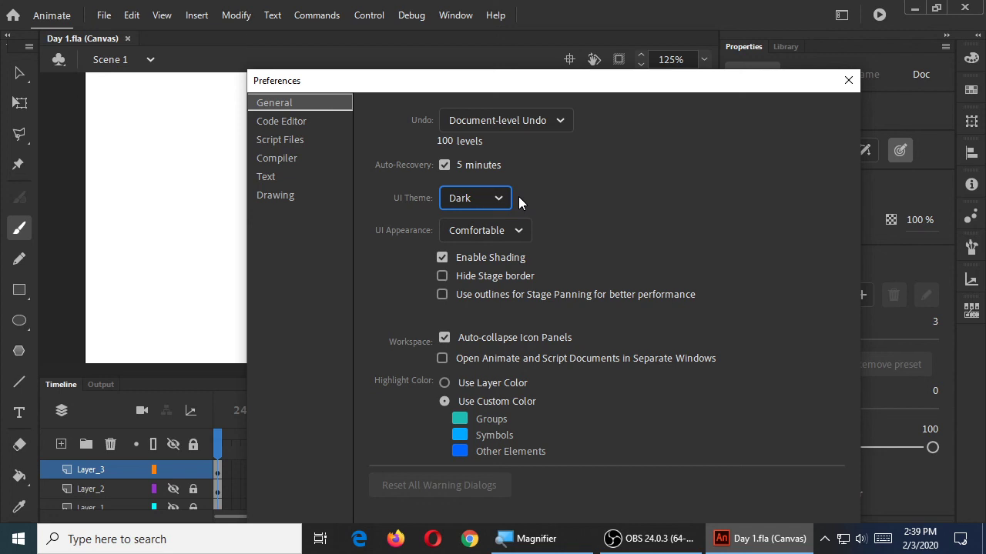
key("Escape")
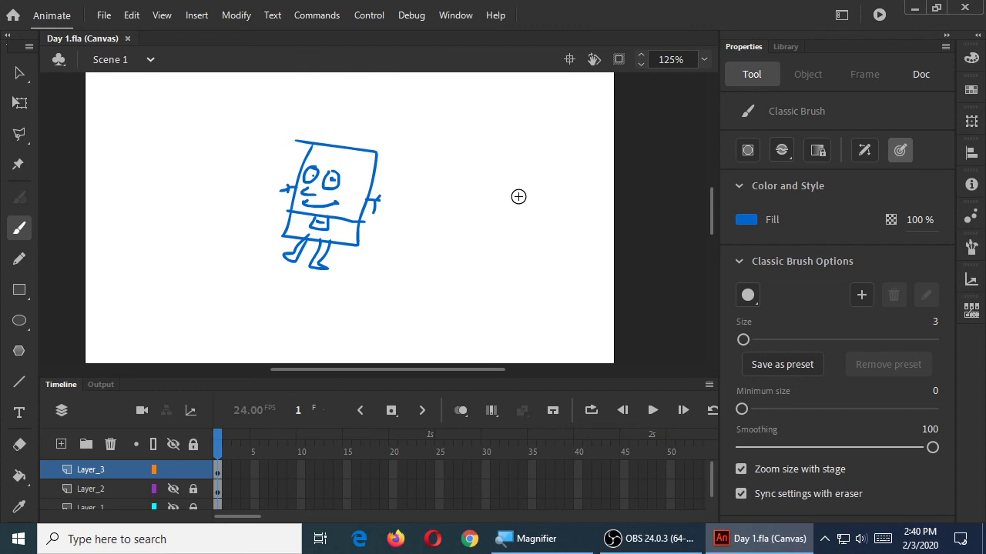
left_click(651, 539)
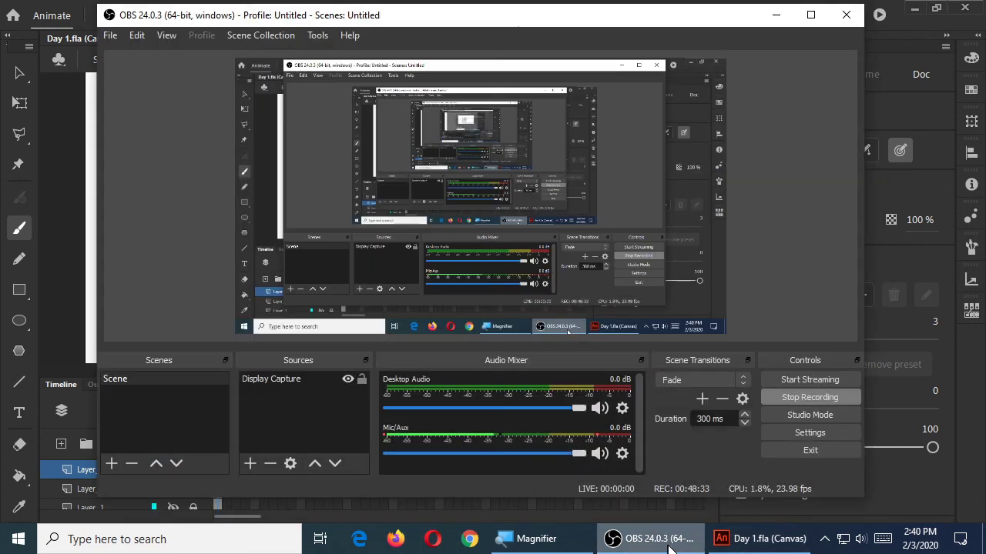